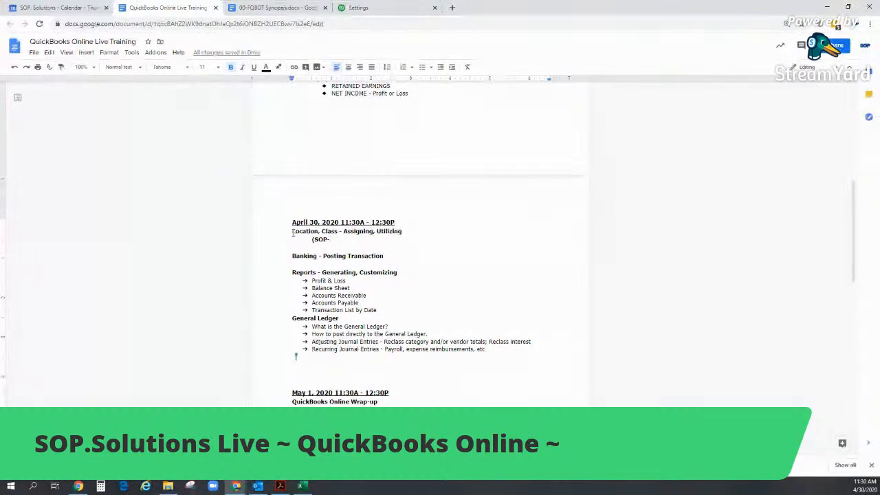
# - Complete the first line under "Location, Class - Assigning, Utilizing" in the April 30 agenda so it reads "(SOP.Solutions; BS; TTTB RE)"
pyautogui.press('BackSpace')
pyautogui.write('.Solutions')
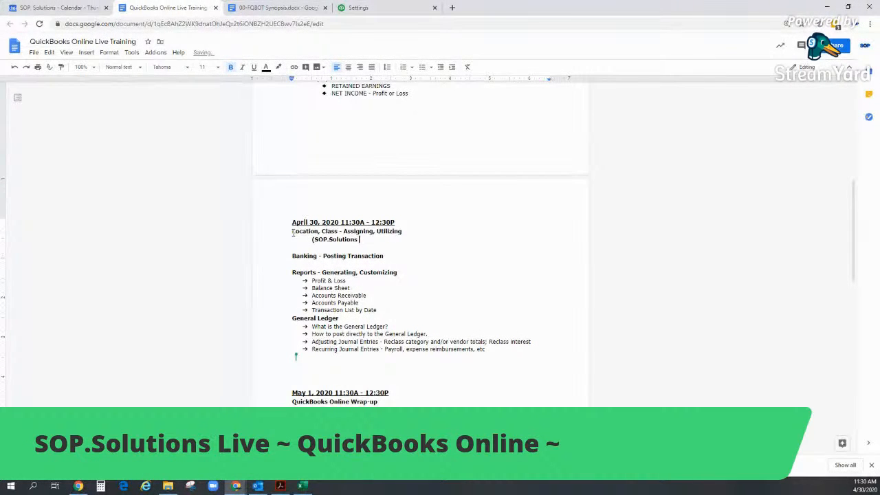
pyautogui.write(' (TEB)')
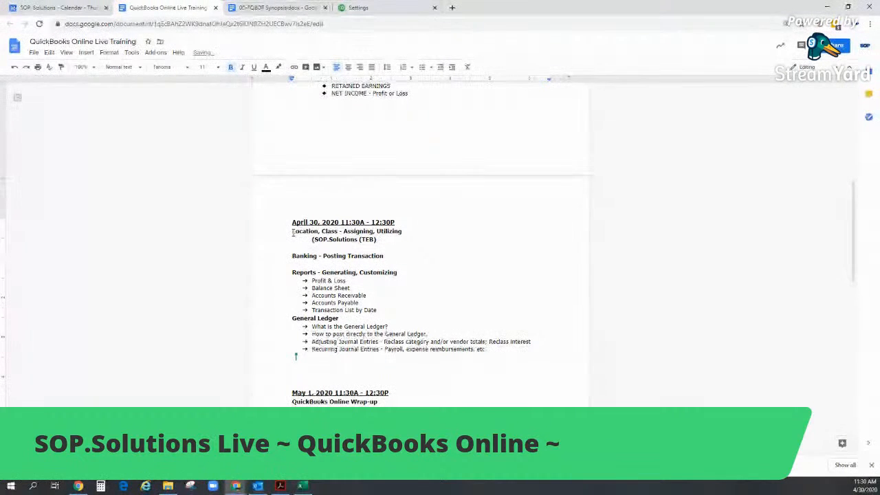
pyautogui.press('BackSpace')
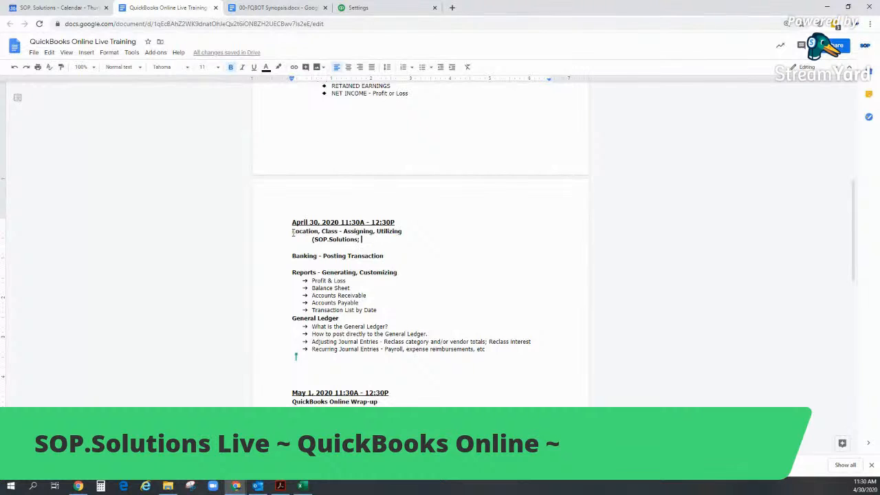
pyautogui.write('BS; TTTB')
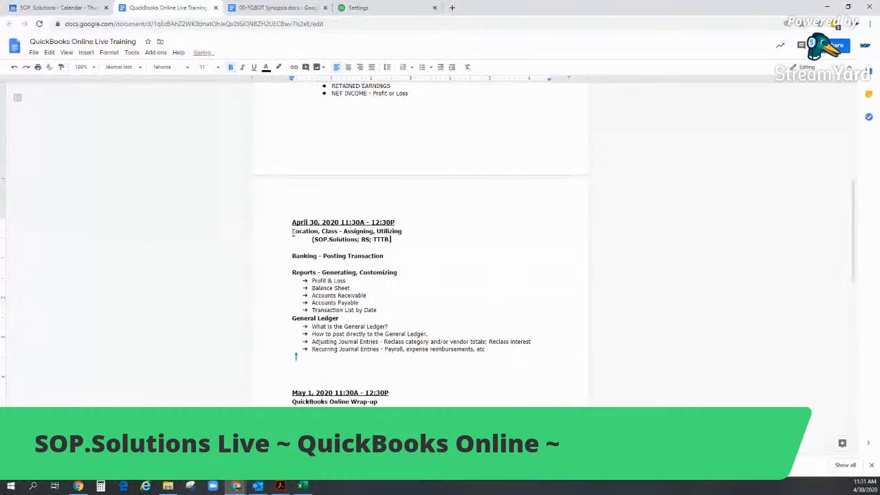
pyautogui.write(' RE)')
# - Add an indented second line reading "(RB, TEB, TRB, TDB)" below the SOP.Solutions line
pyautogui.press('Return')
pyautogui.press('Tab')
pyautogui.write('(TEB')
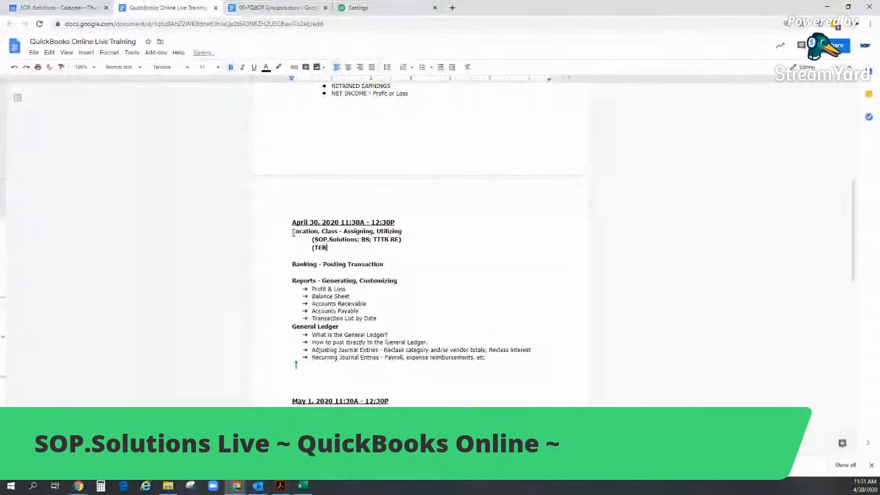
pyautogui.press('BackSpace')
pyautogui.press('BackSpace')
pyautogui.press('BackSpace')
pyautogui.write('RB, TE')
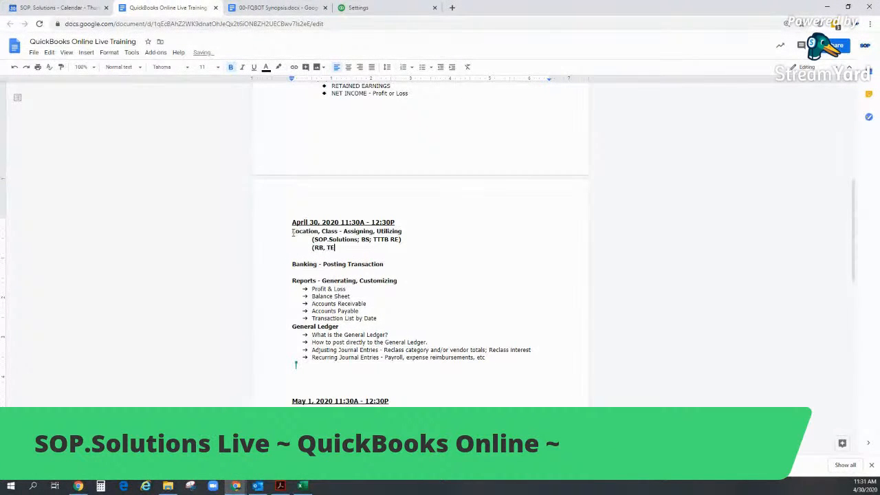
pyautogui.write('B, TDB')
pyautogui.write(', ')
pyautogui.write('TR')
pyautogui.write('B')
pyautogui.press('BackSpace')
pyautogui.press('BackSpace')
pyautogui.write('RB, TDB')
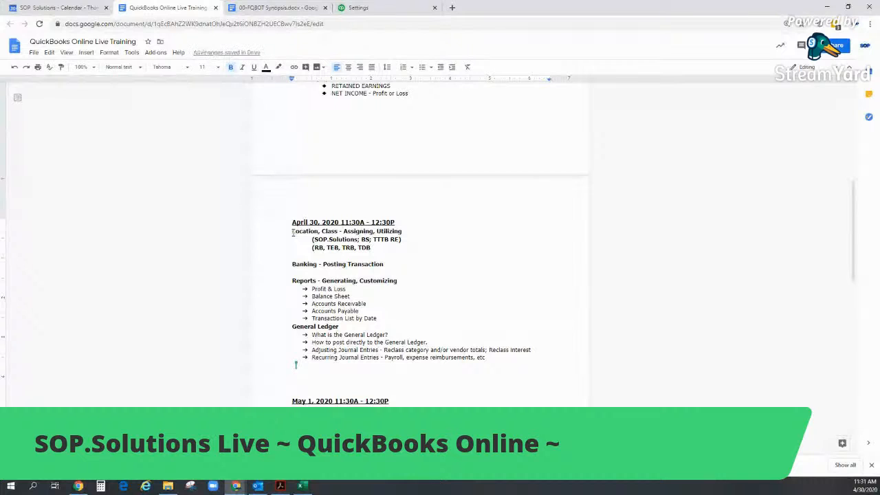
pyautogui.write(')')
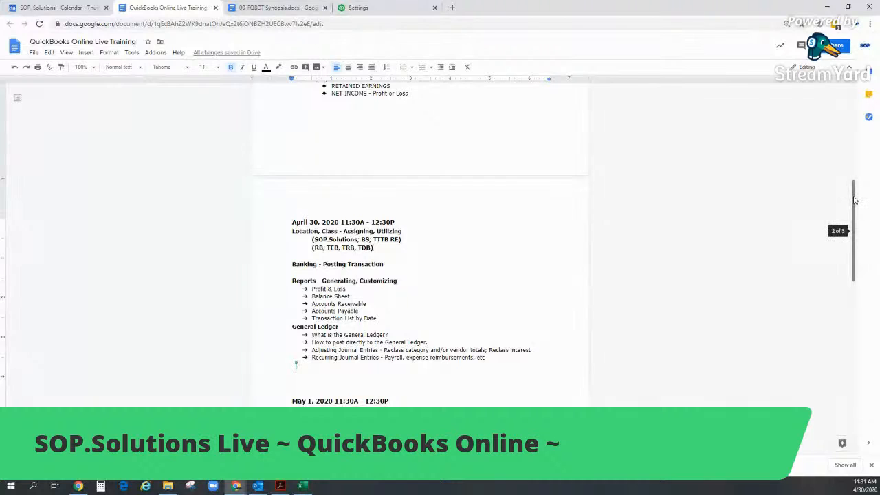
# - Switch to QuickBooks Online, return to the company dashboard, and open the Advanced section of Account and Settings from there
pyautogui.moveTo(855, 200); pyautogui.dragTo(857, 225)
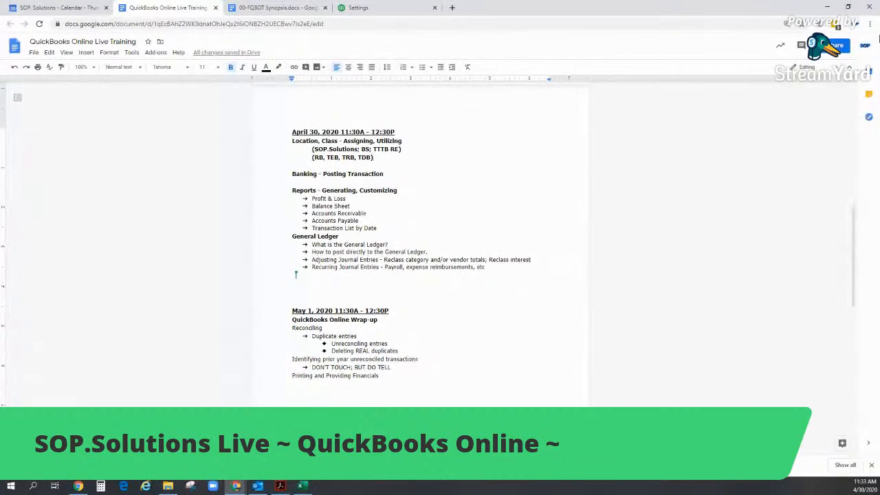
pyautogui.click(400, 10)
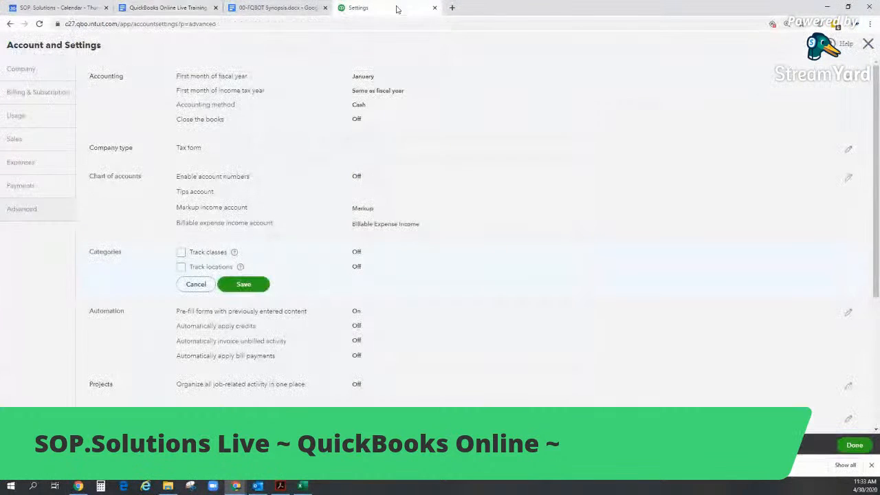
pyautogui.click(868, 44)
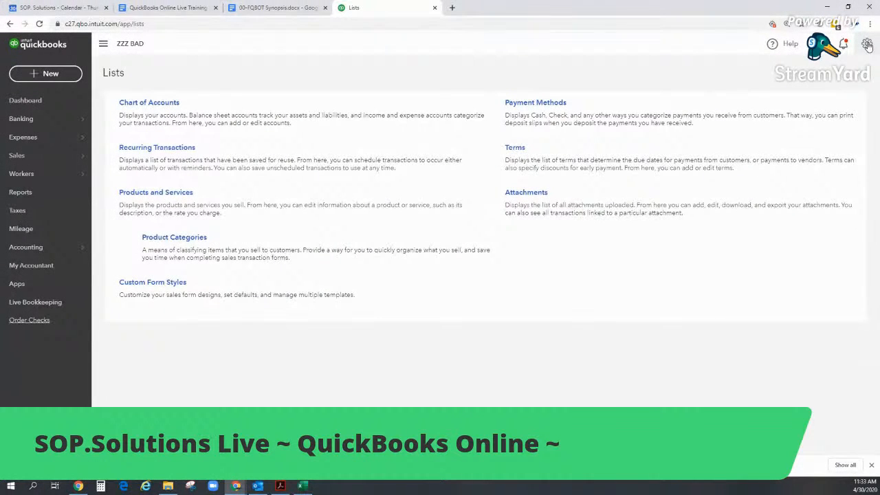
pyautogui.click(26, 101)
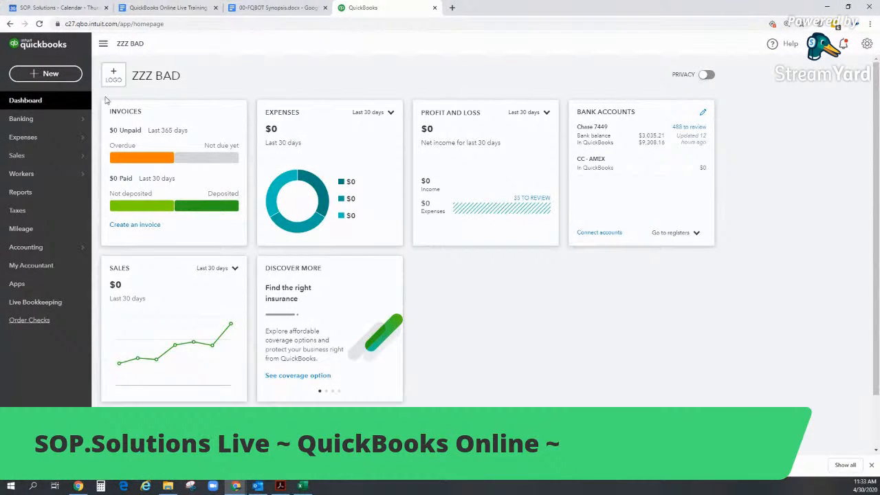
pyautogui.click(867, 45)
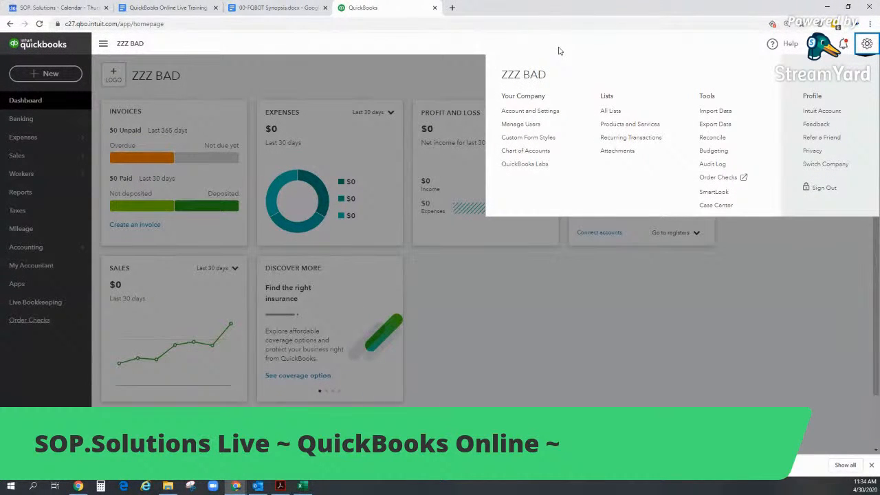
pyautogui.click(552, 115)
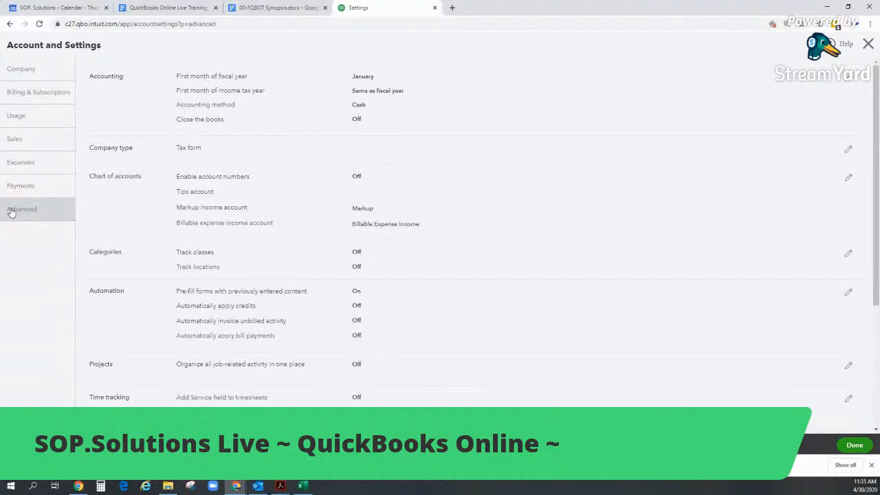
# - Switch back to the training document and highlight the two example lines under the Location, Class topic for review
pyautogui.click(180, 10)
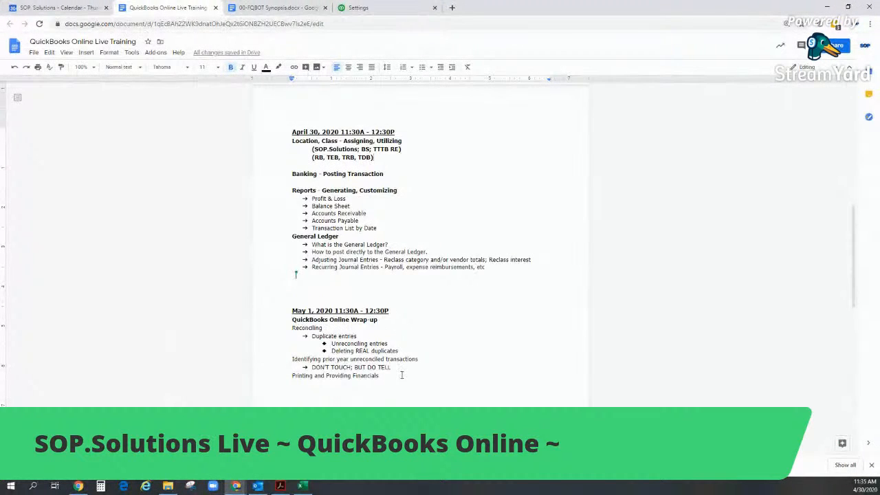
pyautogui.moveTo(313, 148); pyautogui.dragTo(390, 159)
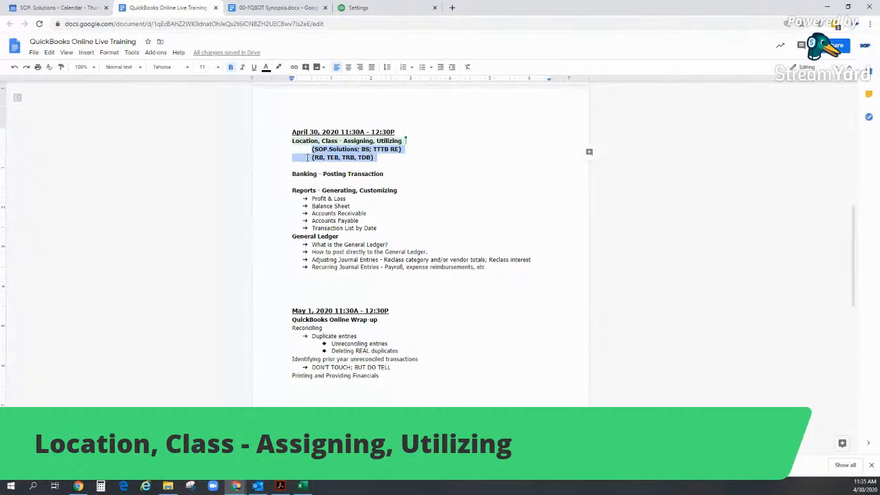
pyautogui.click(376, 160)
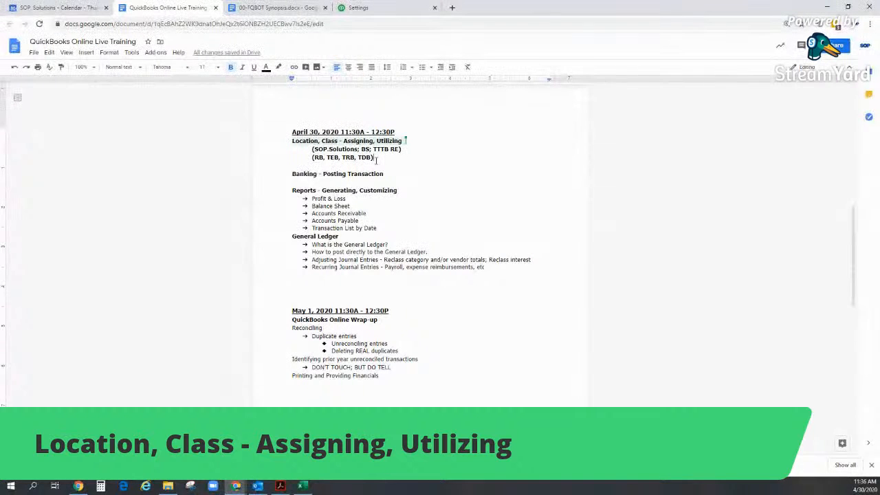
# - In the QuickBooks Categories settings, turn on Track classes with the unassigned-class warning, and turn on Track locations
pyautogui.click(378, 10)
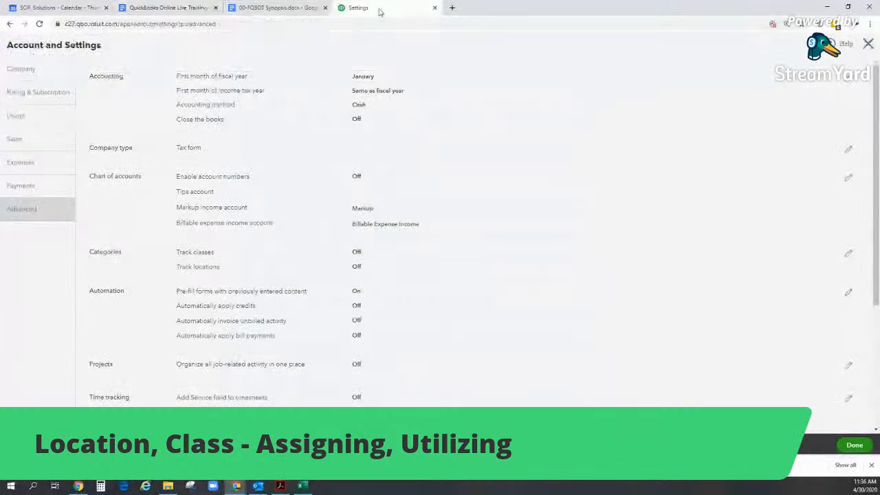
pyautogui.click(358, 255)
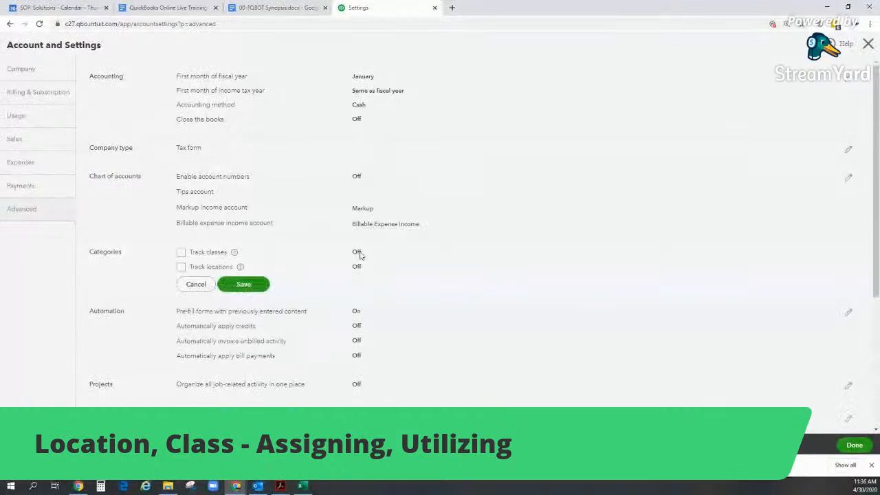
pyautogui.click(180, 252)
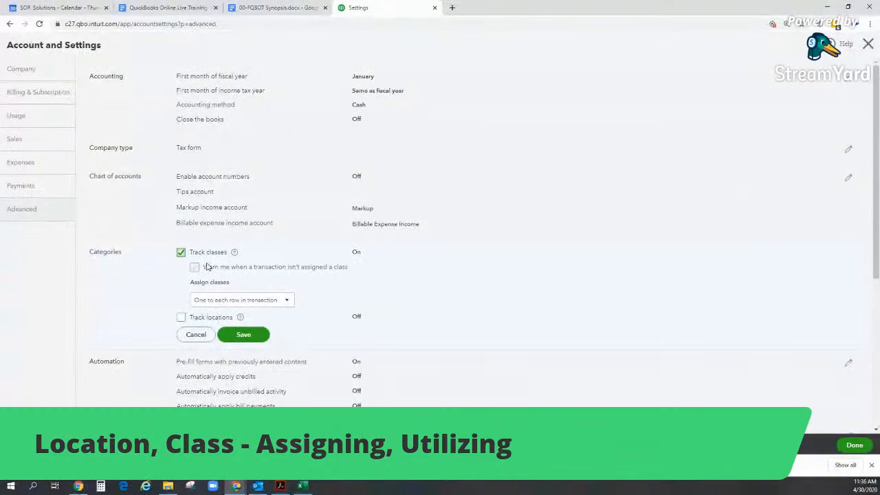
pyautogui.click(196, 268)
pyautogui.click(181, 318)
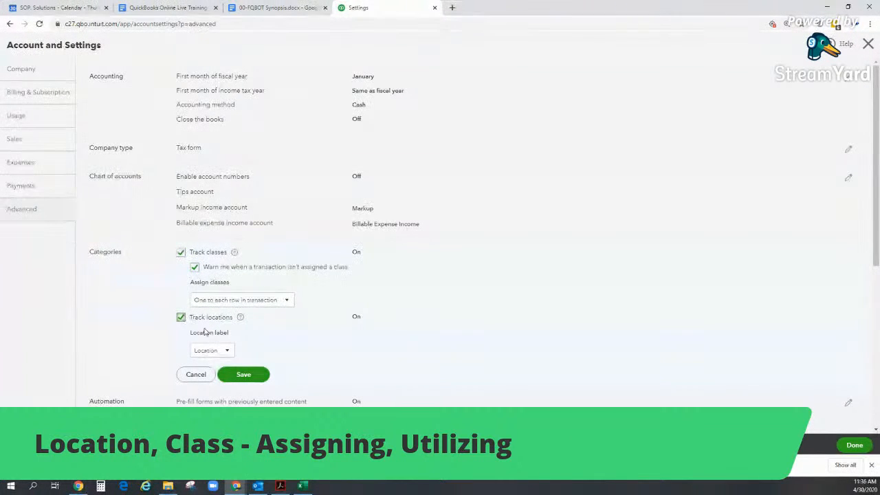
# - Review the available location labels and set the location label to Business
pyautogui.click(226, 351)
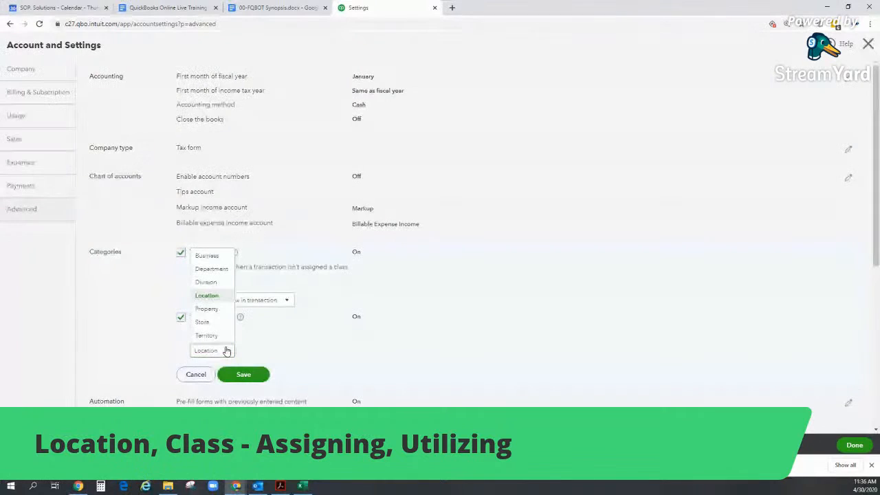
pyautogui.click(226, 351)
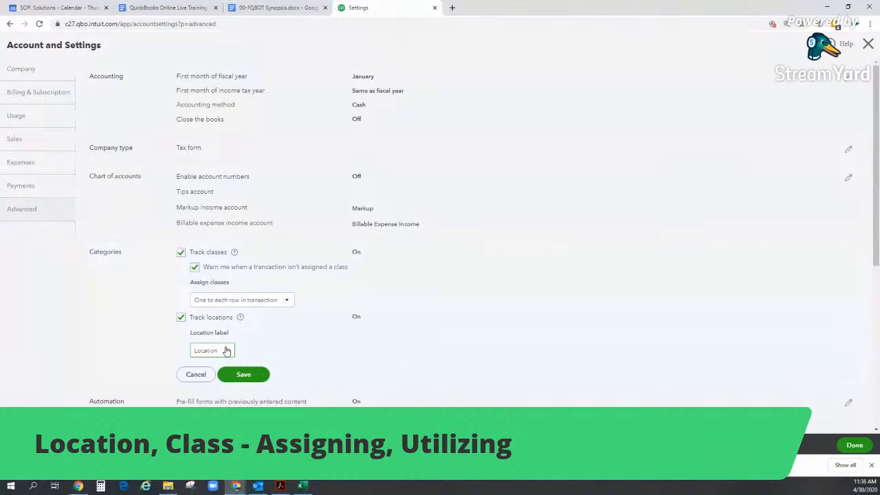
pyautogui.click(226, 350)
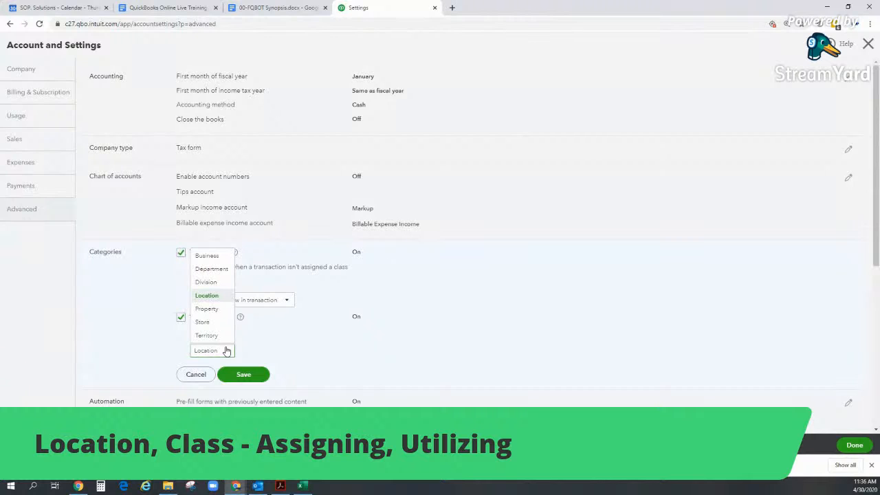
pyautogui.click(227, 351)
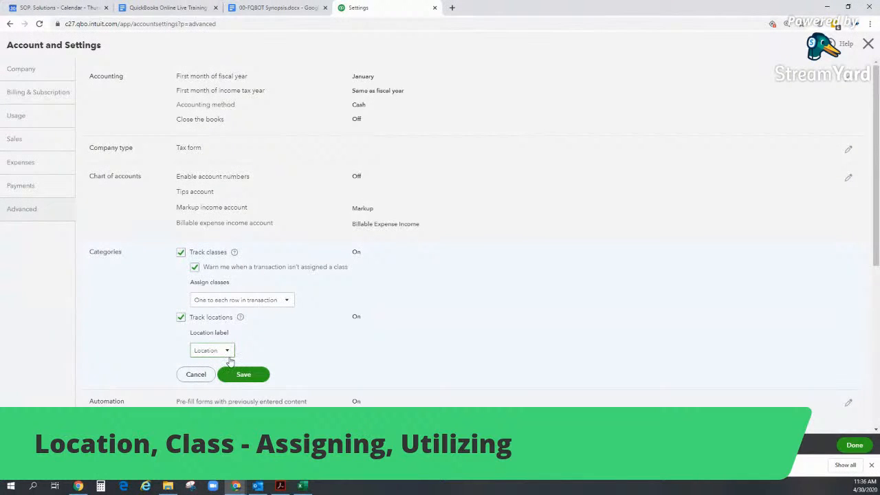
pyautogui.click(227, 351)
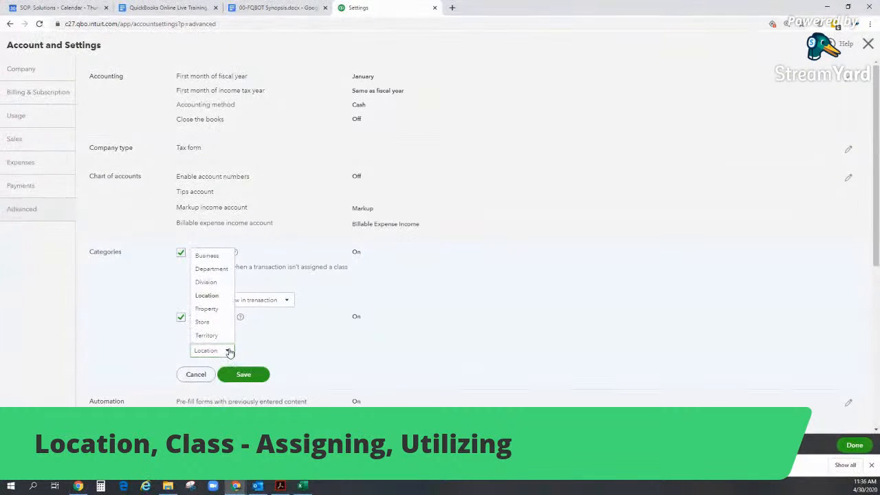
pyautogui.click(220, 258)
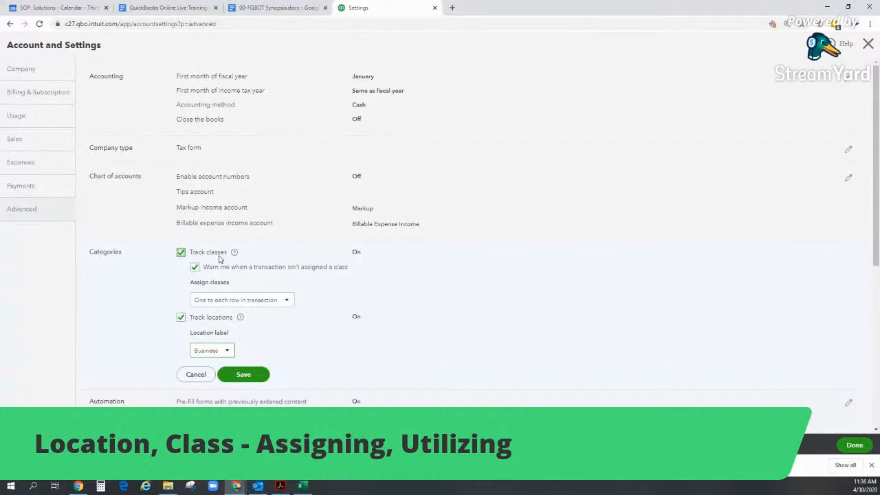
# - Keep class assignment at "One to each row in transaction" with the warning enabled, save the Categories settings, and close Account and Settings
pyautogui.click(287, 302)
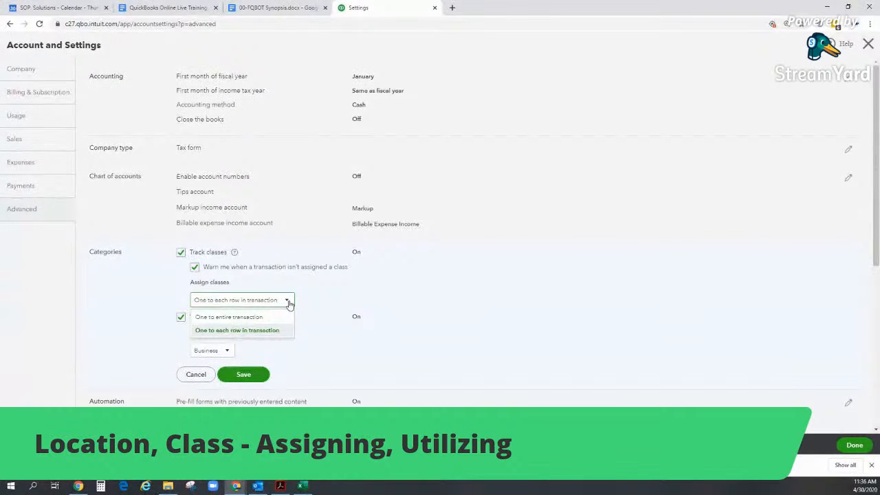
pyautogui.click(289, 304)
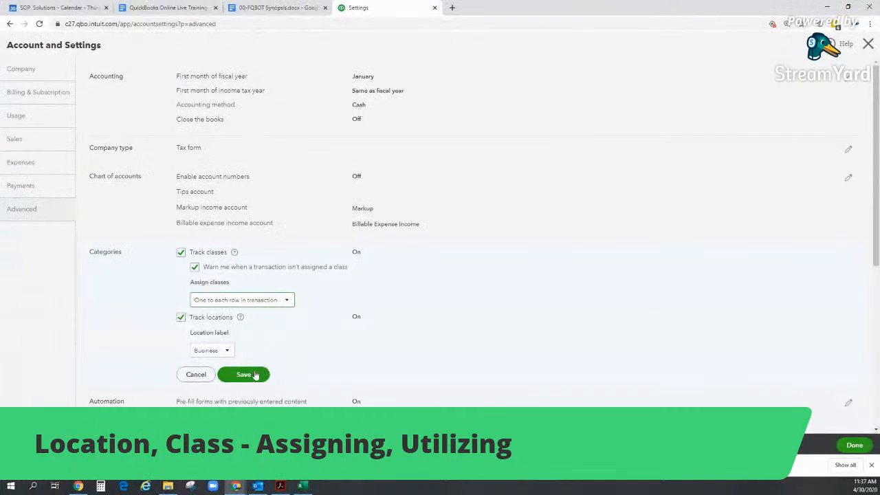
pyautogui.click(194, 268)
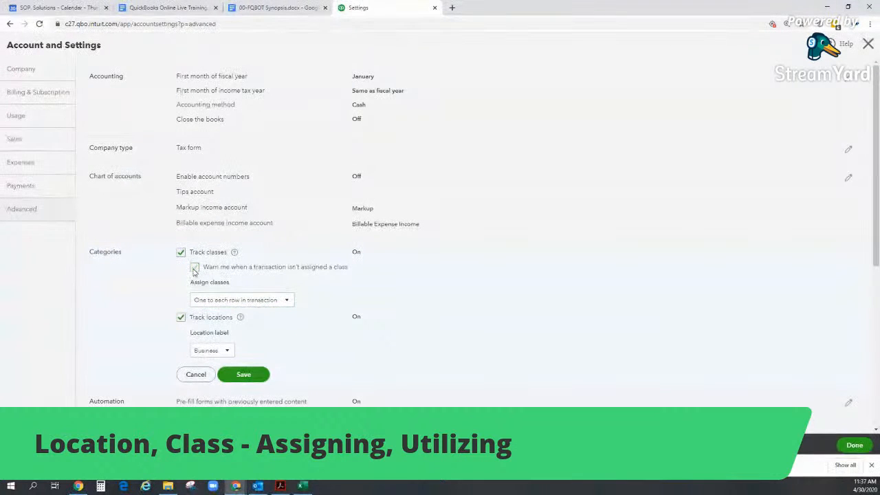
pyautogui.click(195, 267)
pyautogui.click(243, 377)
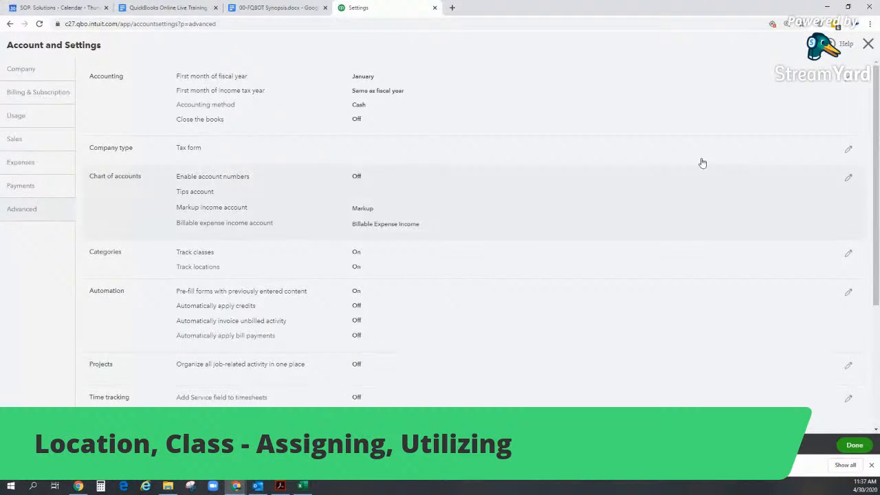
pyautogui.moveTo(879, 171); pyautogui.dragTo(877, 128)
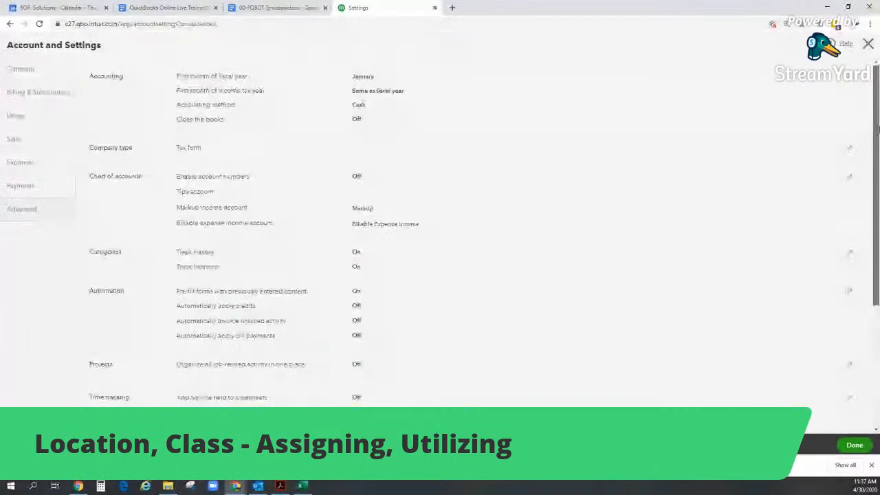
pyautogui.click(869, 45)
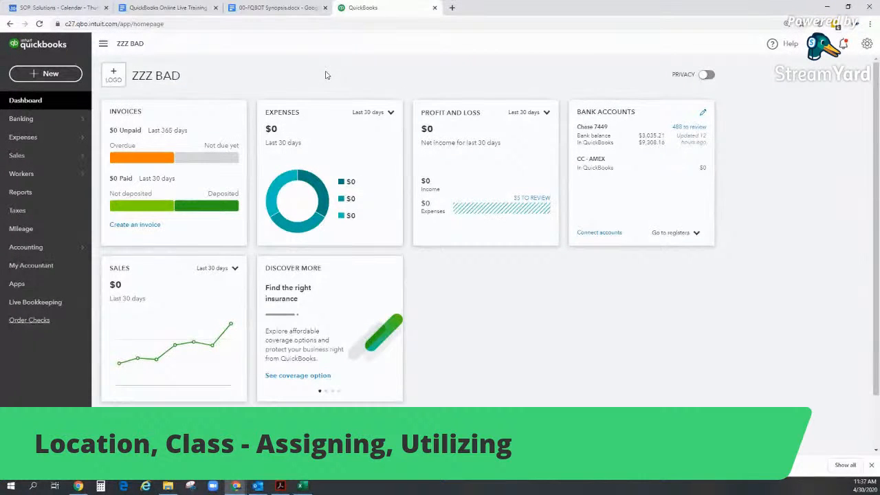
# - Switch to the training document and highlight the "Banking - Posting Transaction" topic in the April 30 agenda
pyautogui.click(192, 9)
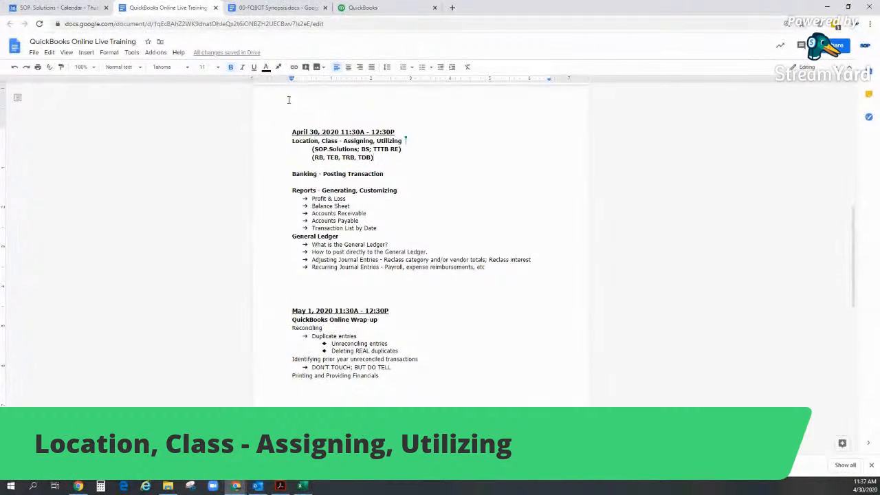
pyautogui.moveTo(290, 175); pyautogui.dragTo(426, 183)
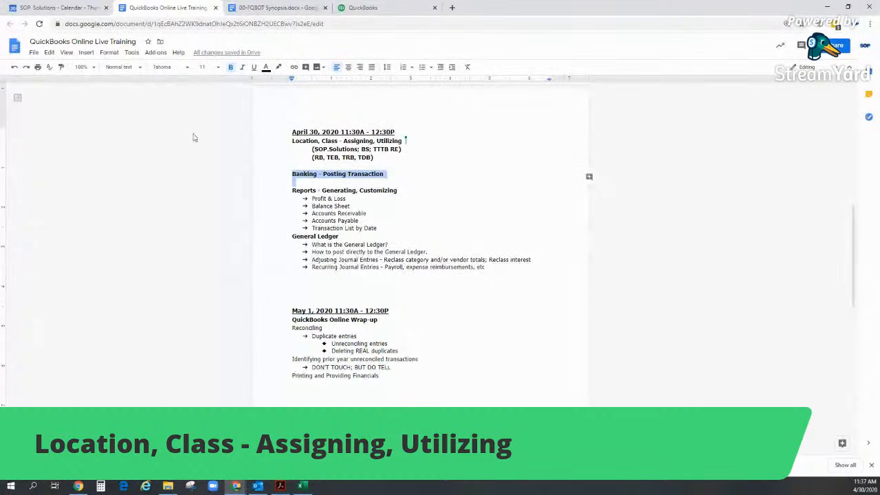
# - Switch to QuickBooks and open the Banking page for the Chase account
pyautogui.click(378, 9)
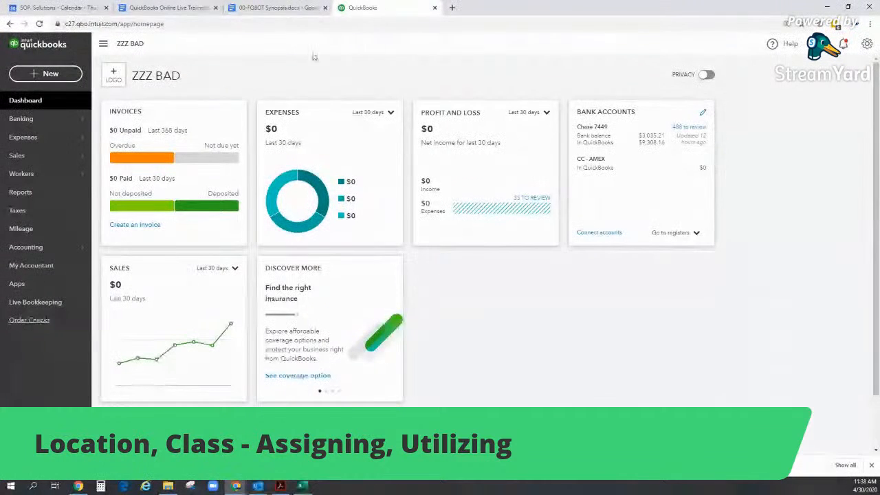
pyautogui.moveTo(21, 120)
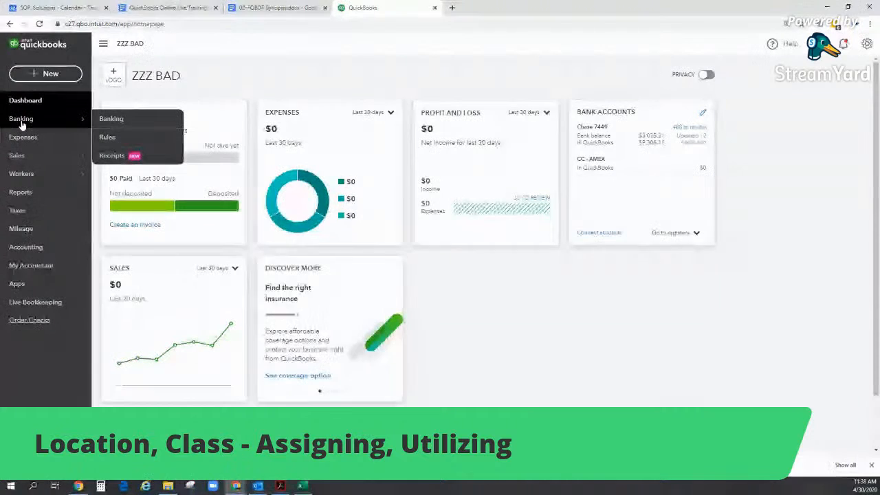
pyautogui.click(21, 121)
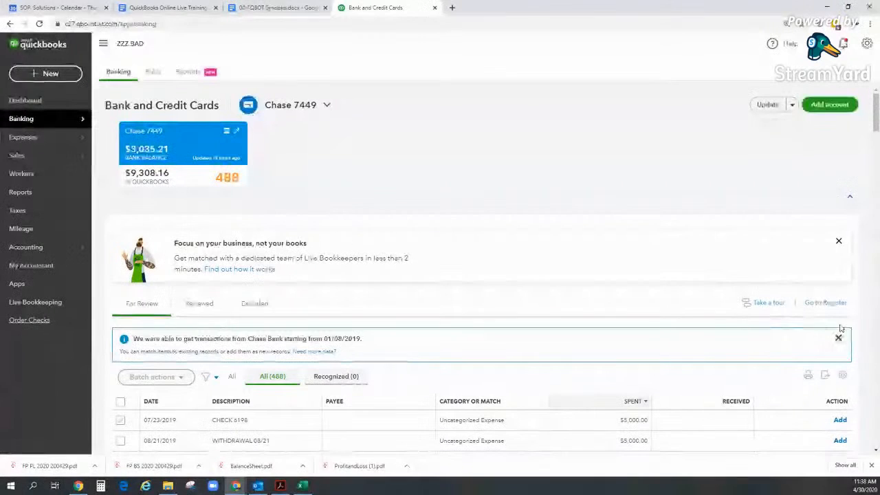
# - Show the Class, Business and Check no. columns in the For Review list and turn on Show bank details
pyautogui.click(843, 378)
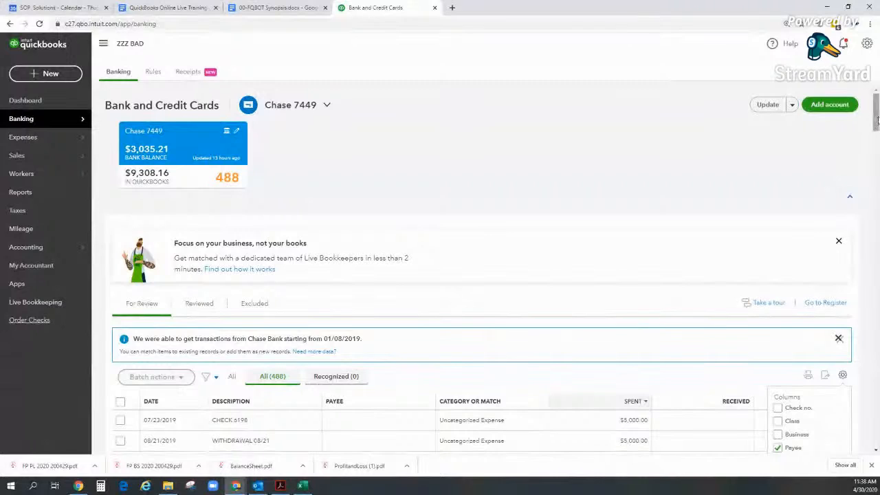
pyautogui.moveTo(878, 121); pyautogui.dragTo(876, 142)
pyautogui.click(839, 129)
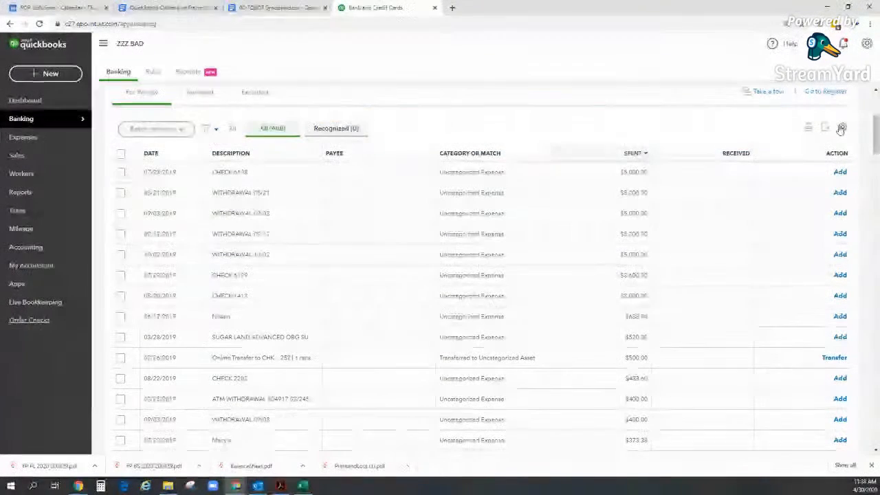
pyautogui.click(844, 128)
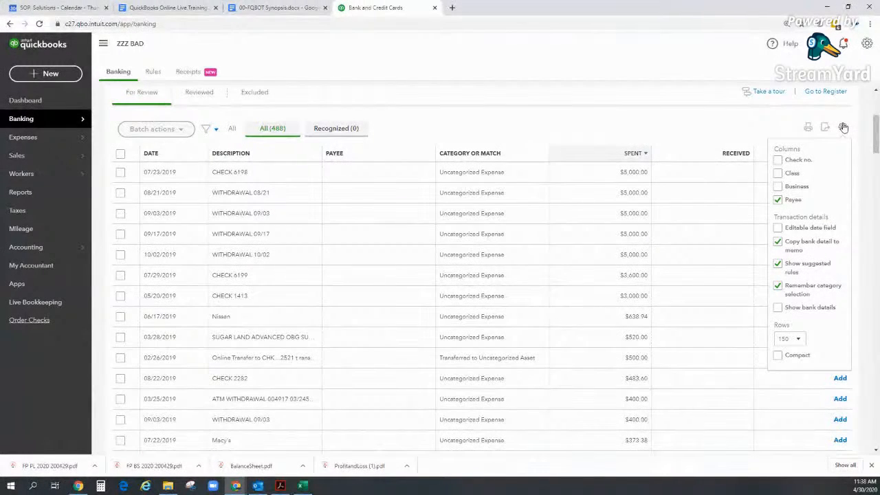
pyautogui.click(778, 175)
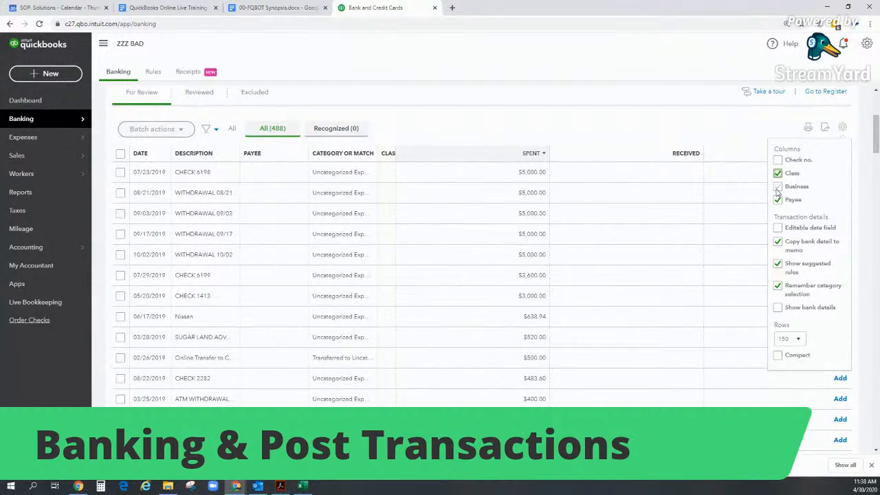
pyautogui.click(777, 188)
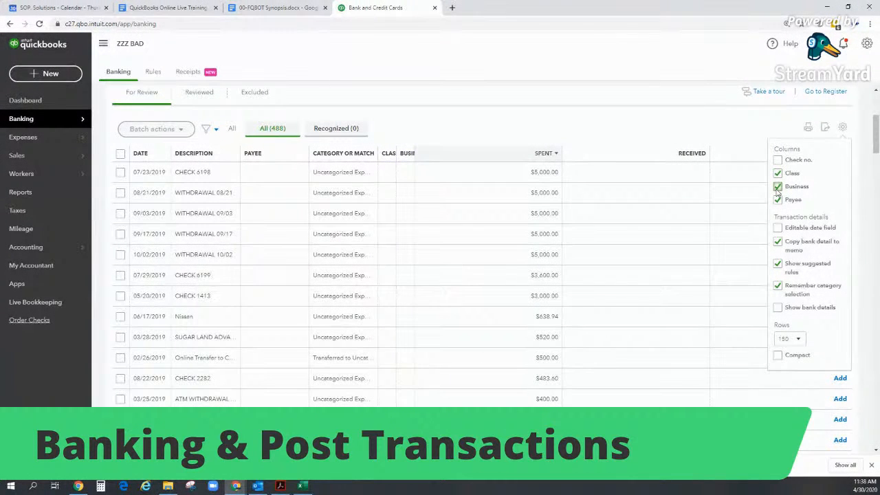
pyautogui.click(778, 160)
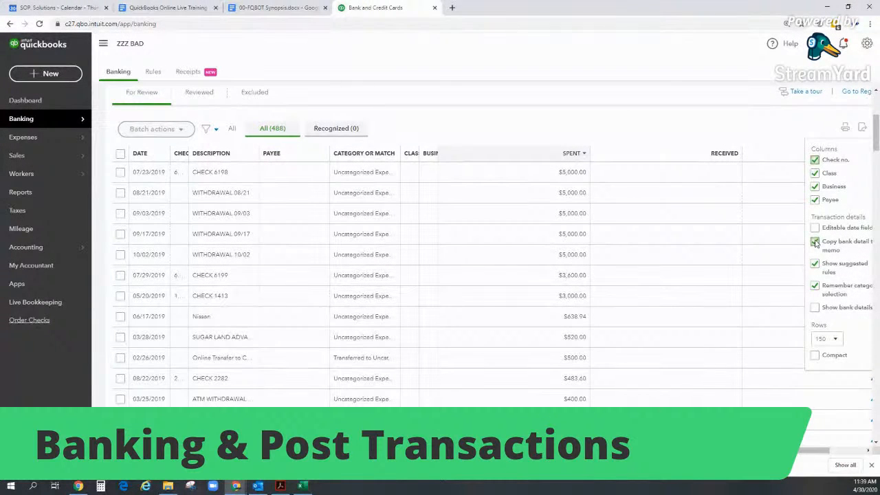
pyautogui.click(816, 311)
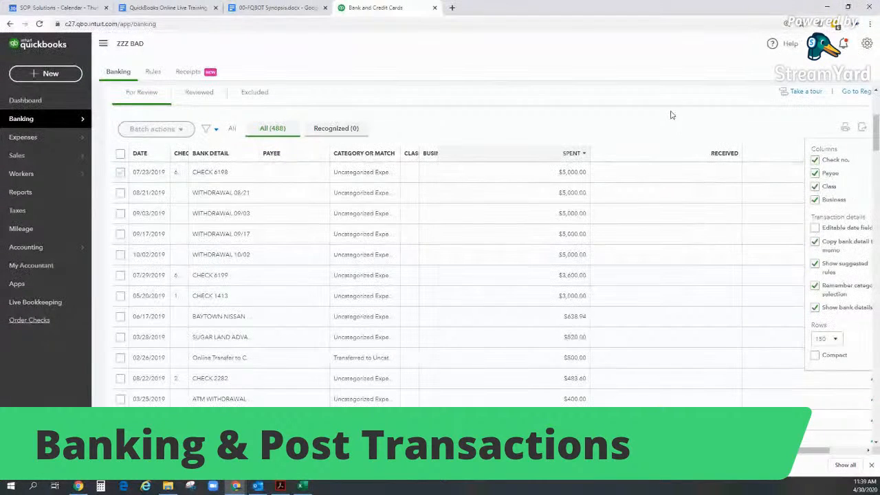
pyautogui.click(672, 115)
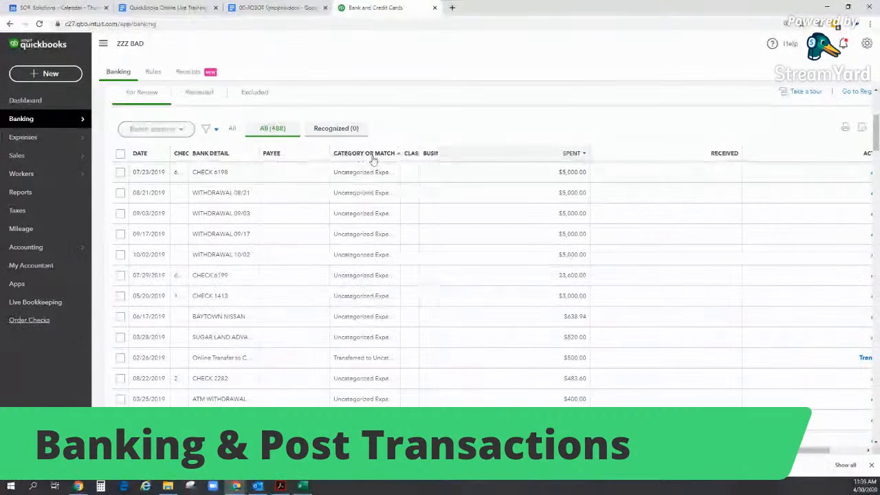
# - Sort the For Review transactions by bank detail and expand the 11/07/2019 Bank of America transaction
pyautogui.click(225, 154)
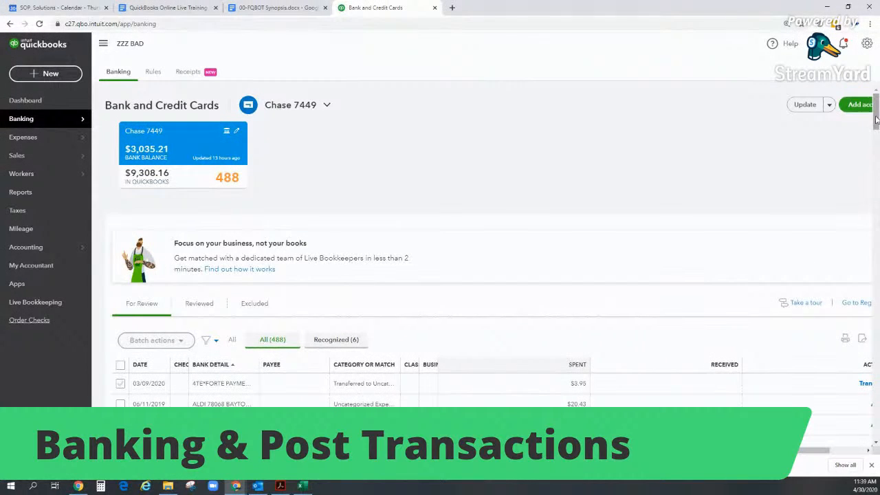
pyautogui.scroll(-3, 878, 131)
pyautogui.moveTo(877, 145); pyautogui.dragTo(878, 183)
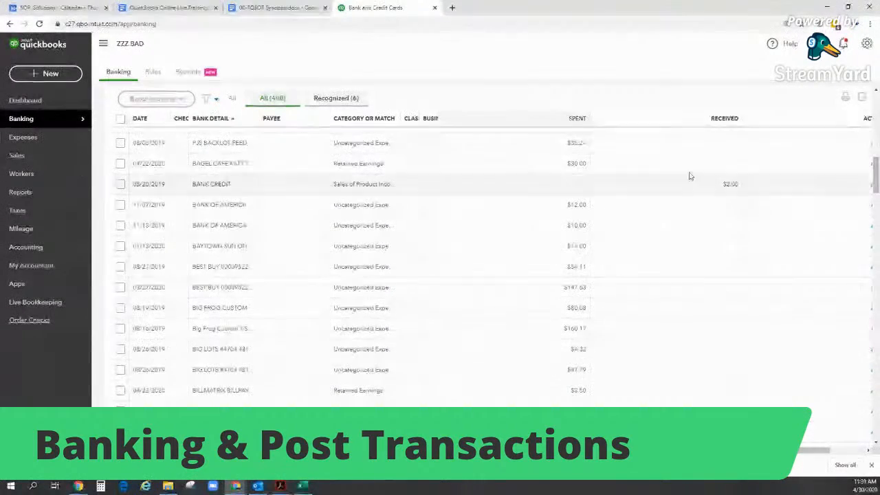
pyautogui.click(280, 205)
pyautogui.click(247, 262)
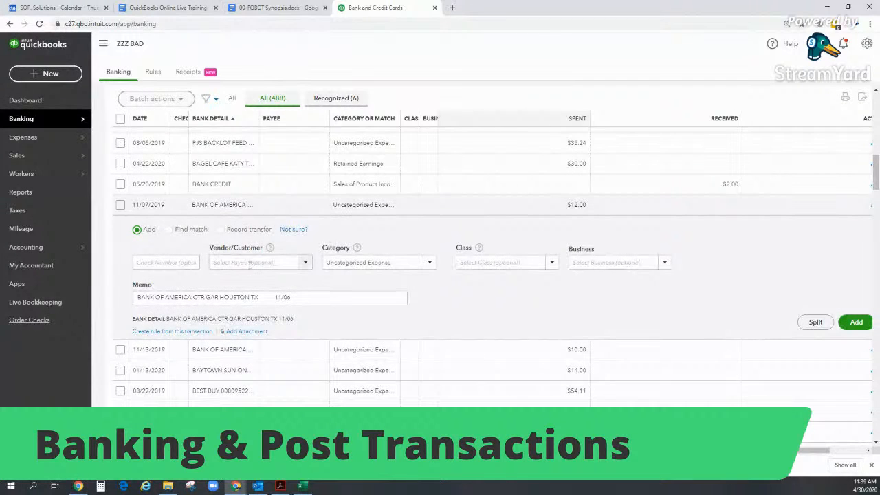
pyautogui.write('BO')
pyautogui.press('BackSpace')
pyautogui.press('BackSpace')
pyautogui.write('ATM')
pyautogui.press('BackSpace')
pyautogui.press('BackSpace')
pyautogui.press('BackSpace')
pyautogui.write('B')
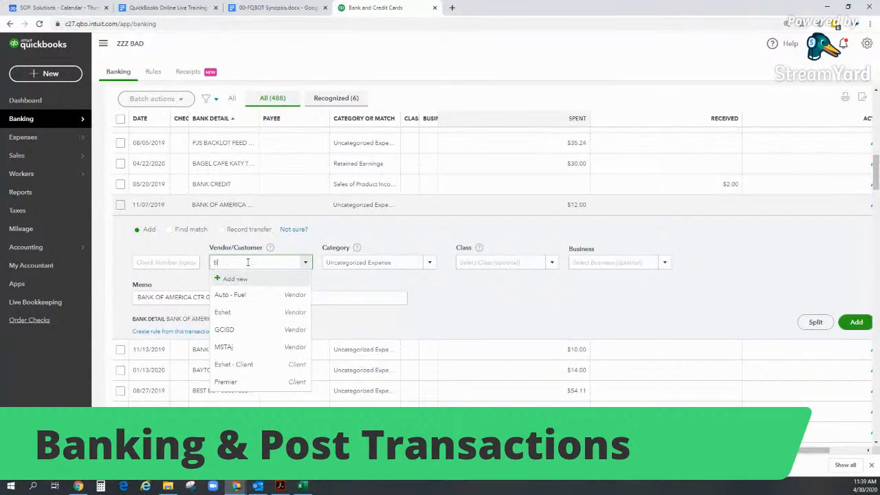
pyautogui.write('A')
pyautogui.press('BackSpace')
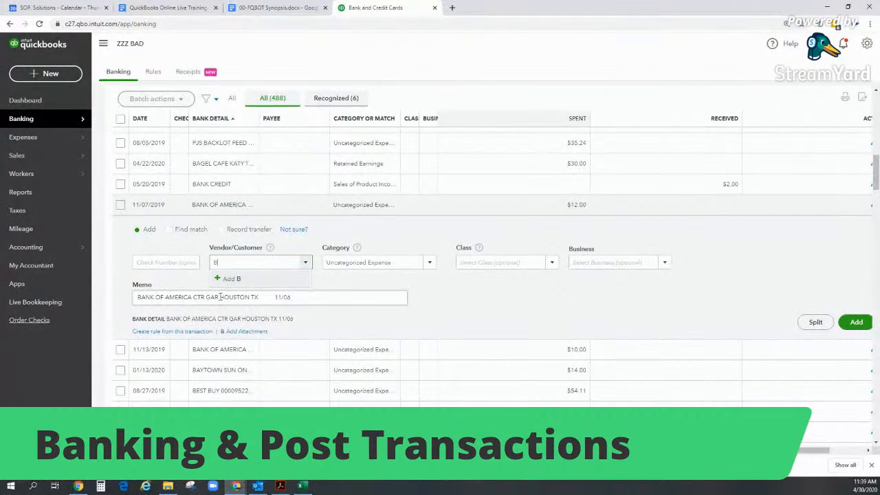
pyautogui.click(229, 262)
pyautogui.press('BackSpace')
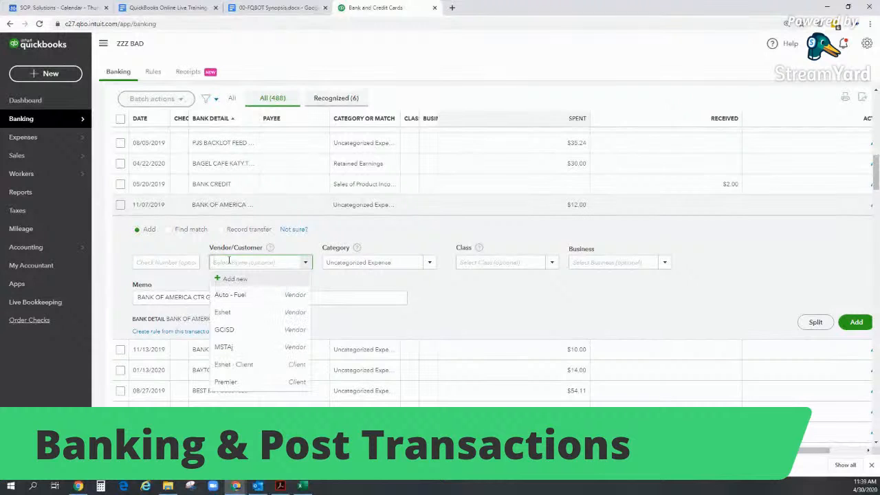
# - Add Parking as a new vendor and assign it to the 11/07/2019 Bank of America transaction
pyautogui.write('Par')
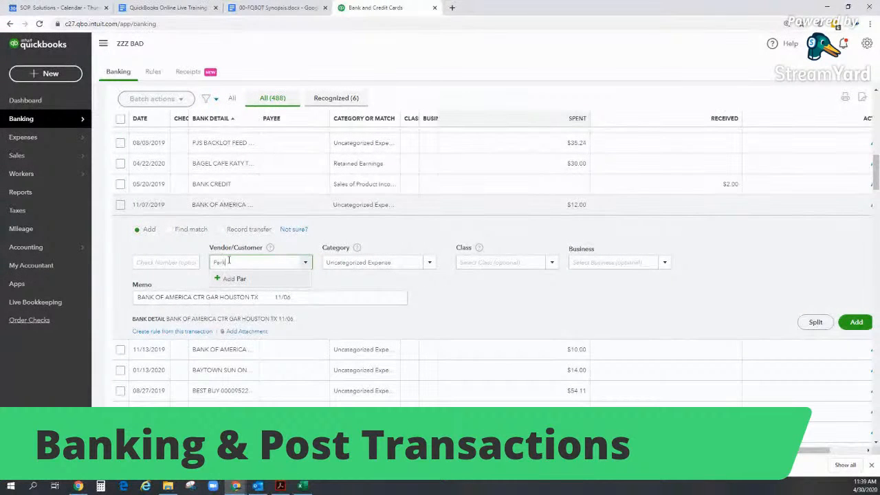
pyautogui.write('king')
pyautogui.press('Tab')
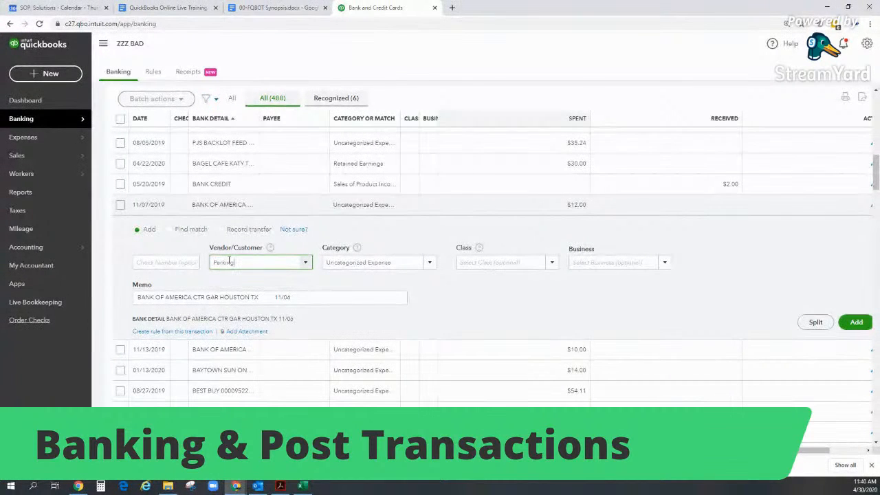
pyautogui.click(339, 262)
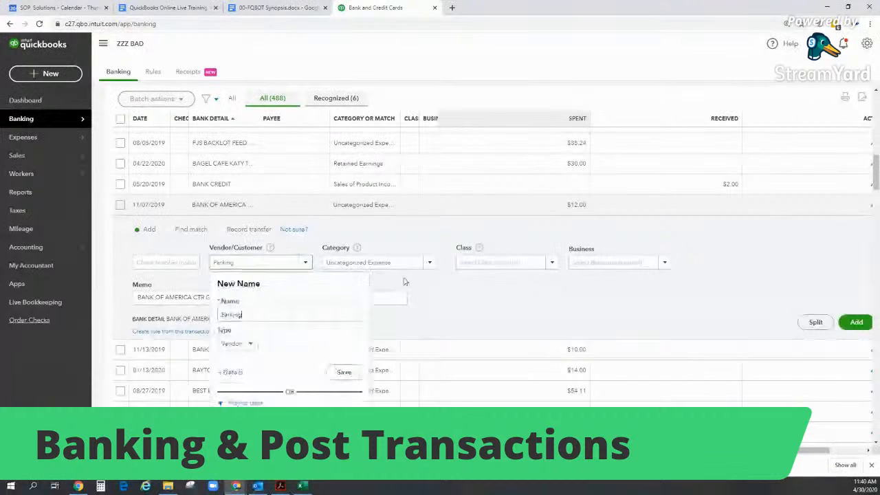
pyautogui.click(341, 372)
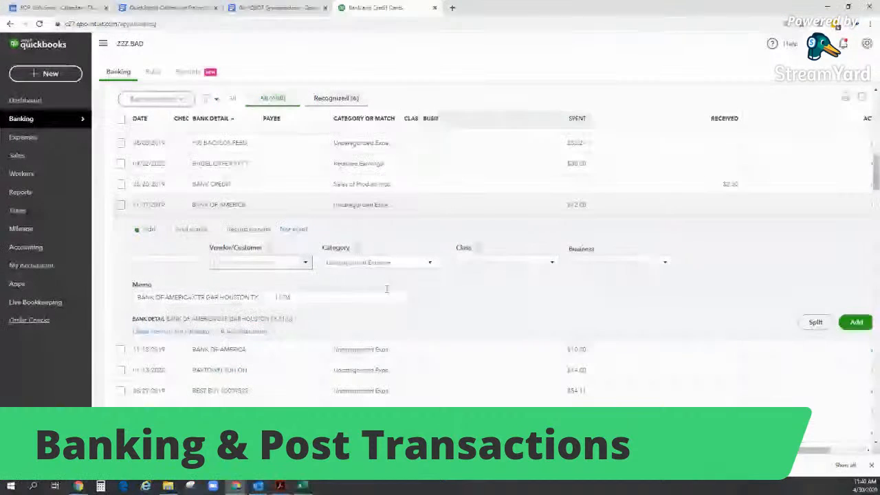
# - Create an expense category named parking with detail type Auto and assign it to the transaction
pyautogui.click(406, 262)
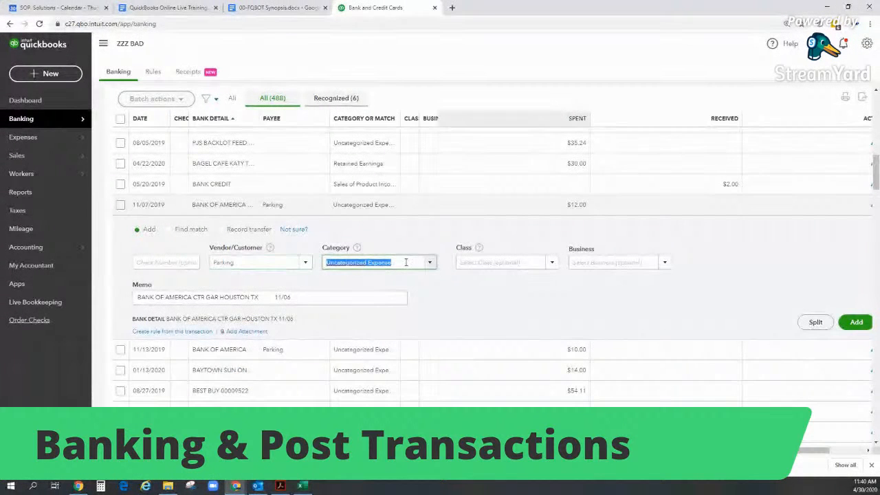
pyautogui.write('parkin')
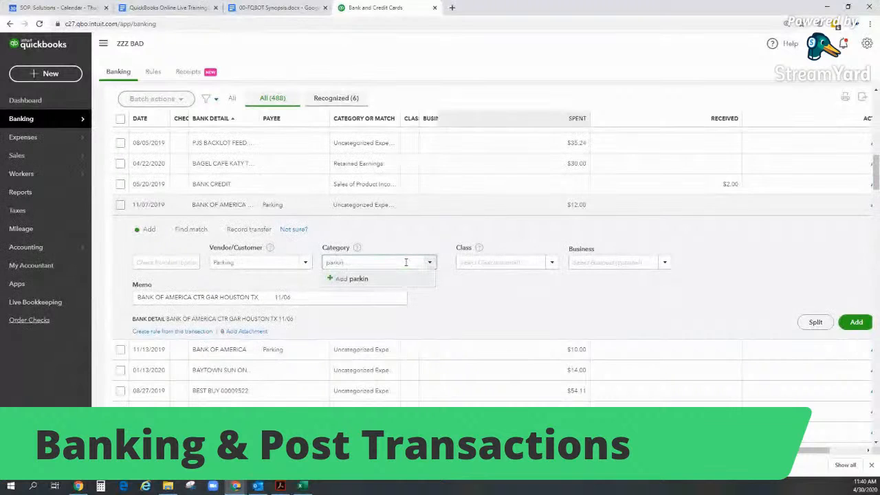
pyautogui.write('g')
pyautogui.click(371, 286)
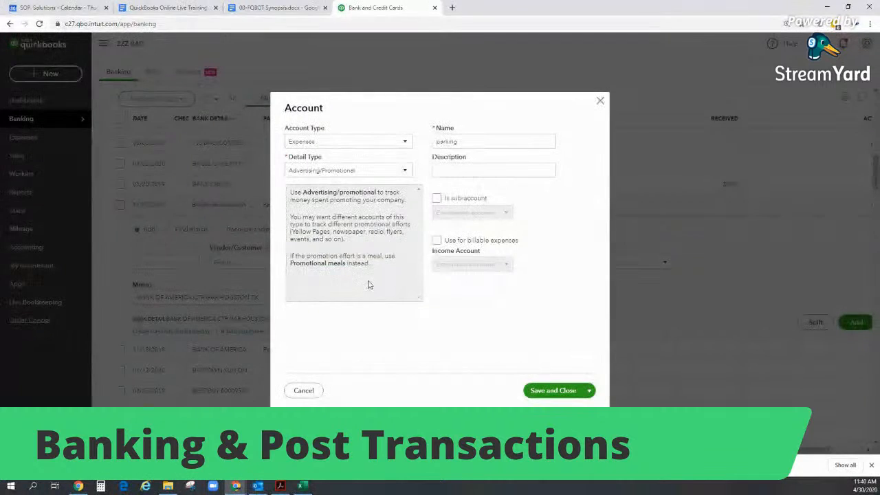
pyautogui.click(406, 173)
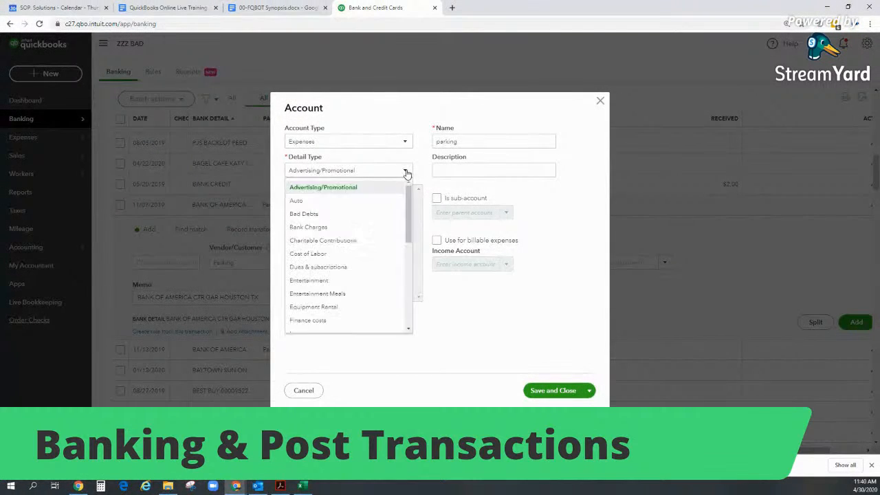
pyautogui.click(360, 203)
pyautogui.click(551, 390)
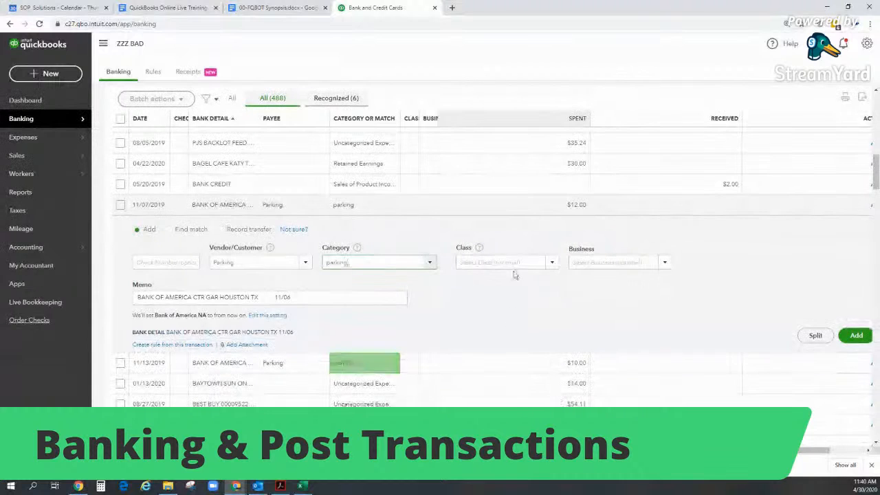
# - Create a new class named TEB from the transaction's class field and save it
pyautogui.click(506, 263)
pyautogui.write('te')
pyautogui.press('BackSpace')
pyautogui.press('BackSpace')
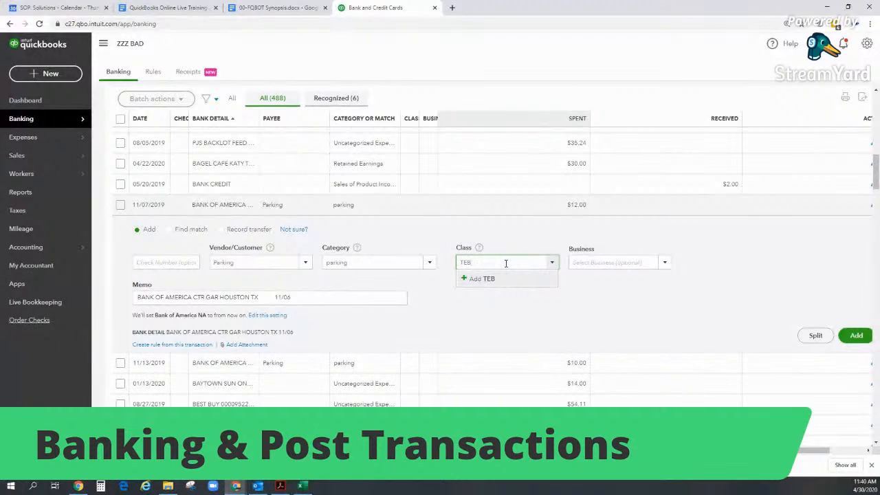
pyautogui.press('Return')
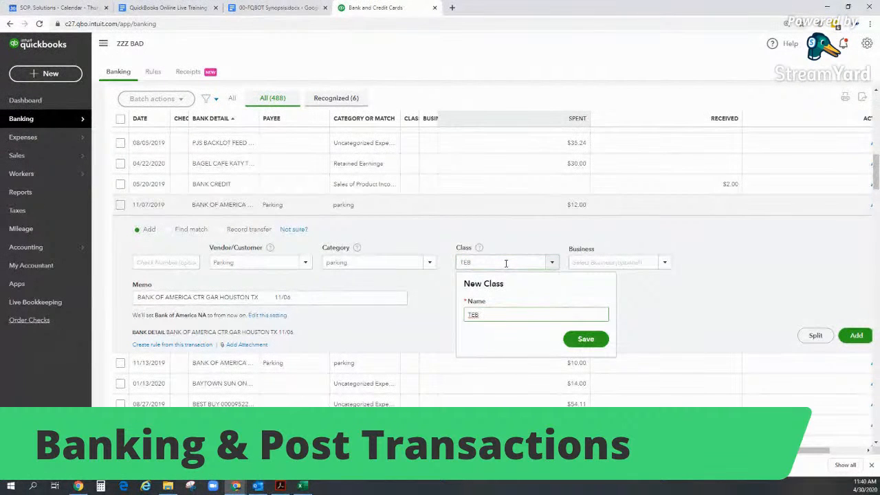
pyautogui.click(583, 339)
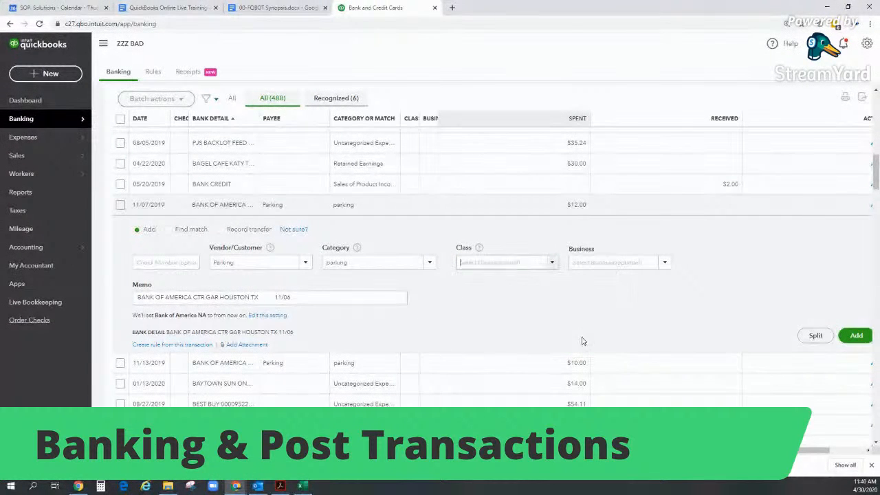
# - Create another class named TRB for the transaction and save it
pyautogui.click(478, 263)
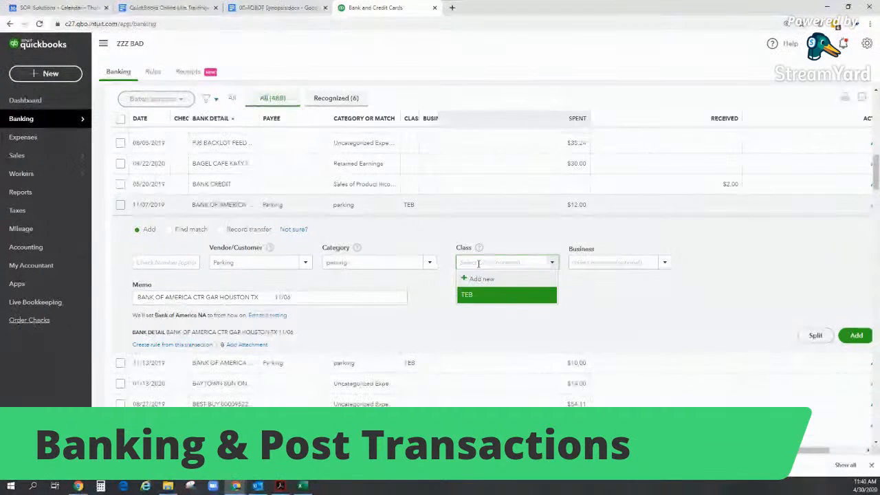
pyautogui.write('TRB')
pyautogui.press('Return')
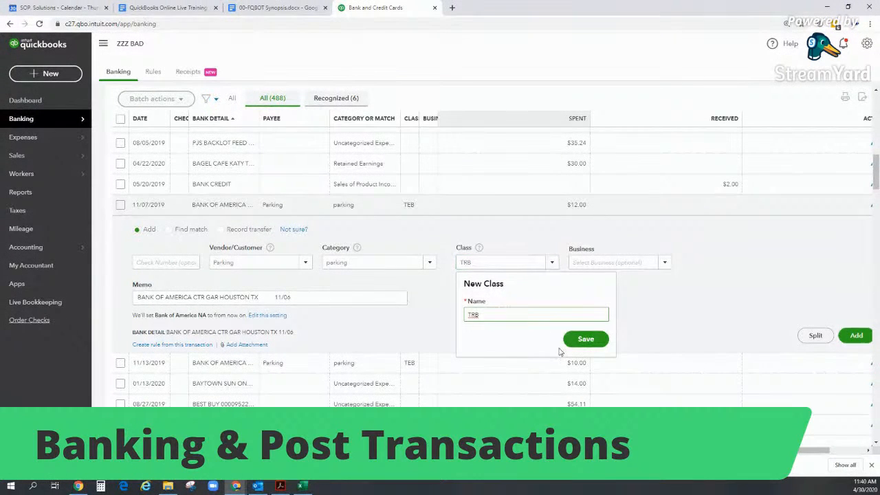
pyautogui.click(593, 344)
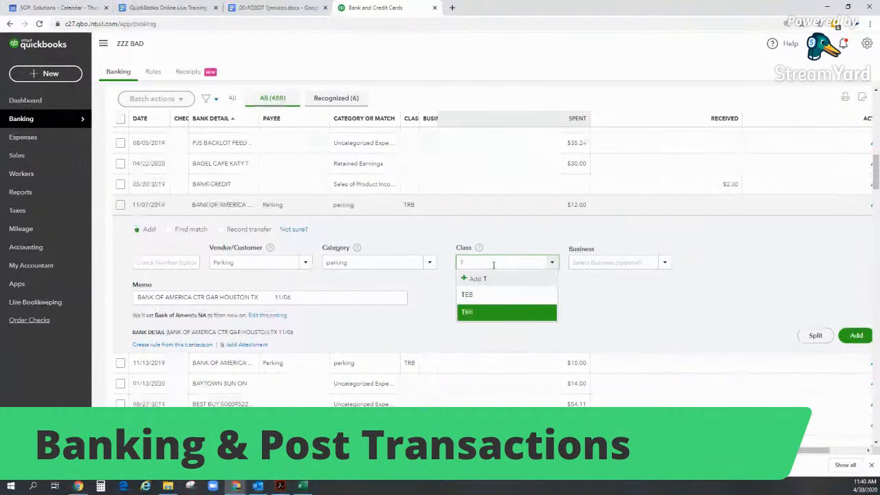
# - Create a new class named TDB from the 11/07/2019 Bank of America transaction and save it
pyautogui.write('b')
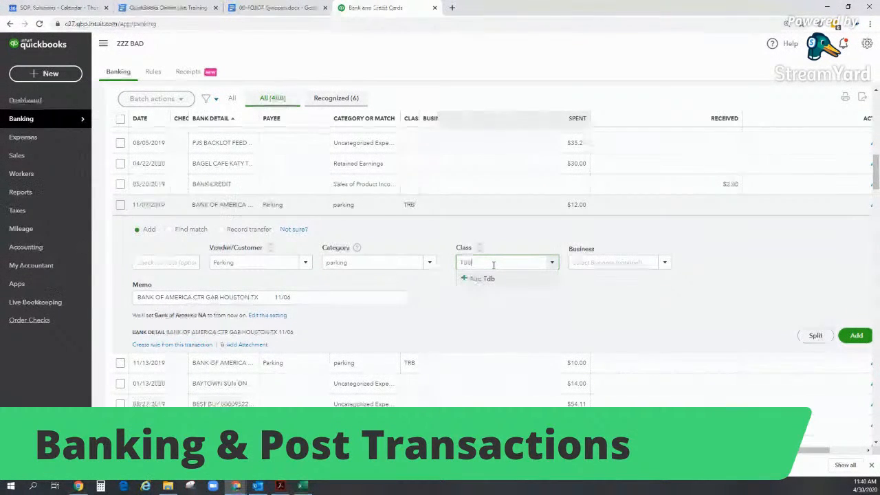
pyautogui.press('BackSpace')
pyautogui.press('BackSpace')
pyautogui.write('DB')
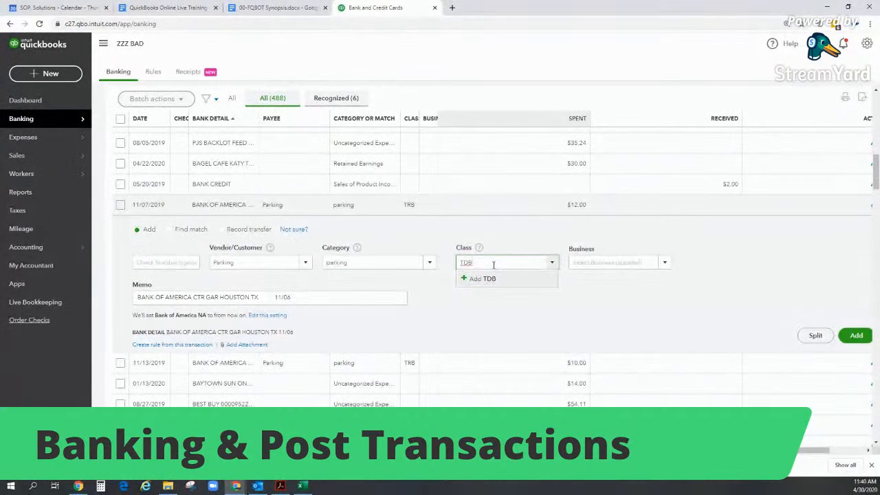
pyautogui.click(490, 279)
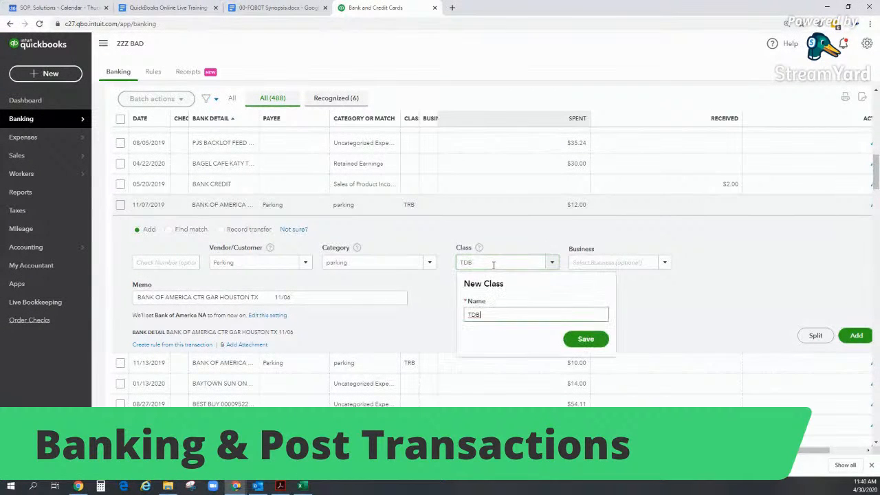
pyautogui.click(583, 339)
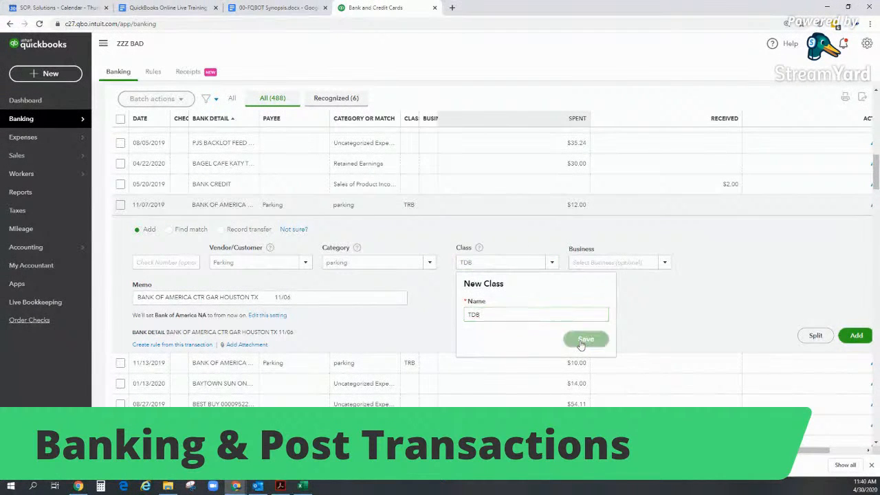
# - Create a new business location named SOP from the transaction's business field and save it
pyautogui.click(587, 262)
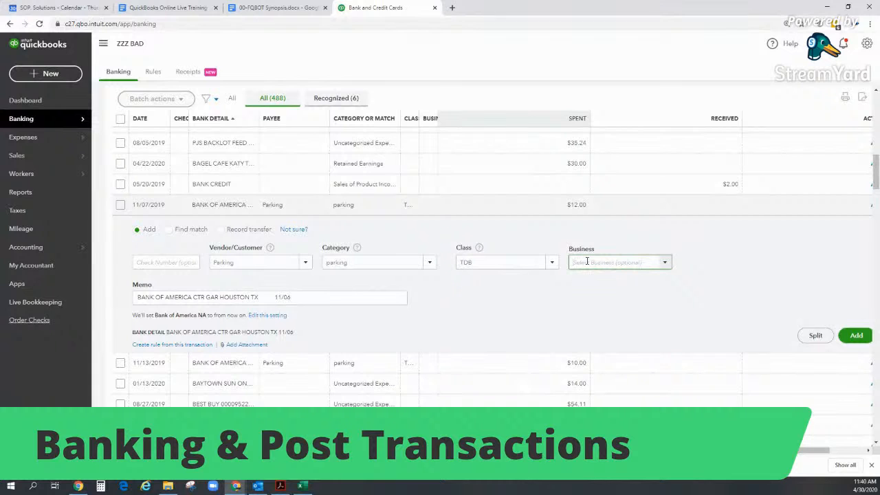
pyautogui.write('SOP')
pyautogui.click(600, 278)
pyautogui.click(701, 339)
# - Create two more business locations named BS and RE from the transaction and save each one
pyautogui.write('BS')
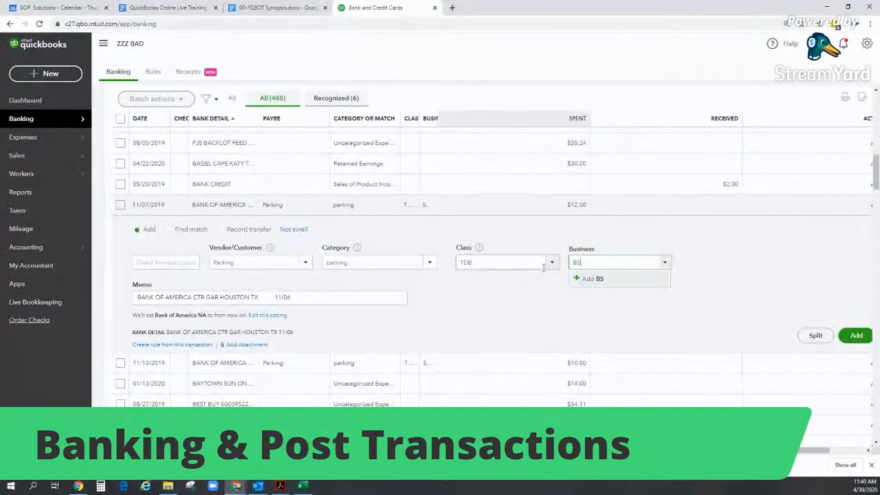
pyautogui.click(584, 279)
pyautogui.click(703, 340)
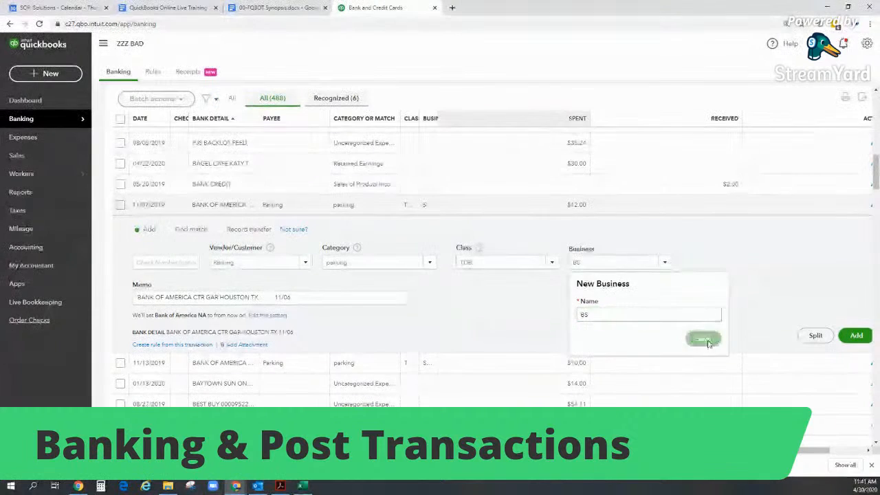
pyautogui.click(596, 262)
pyautogui.write('RE')
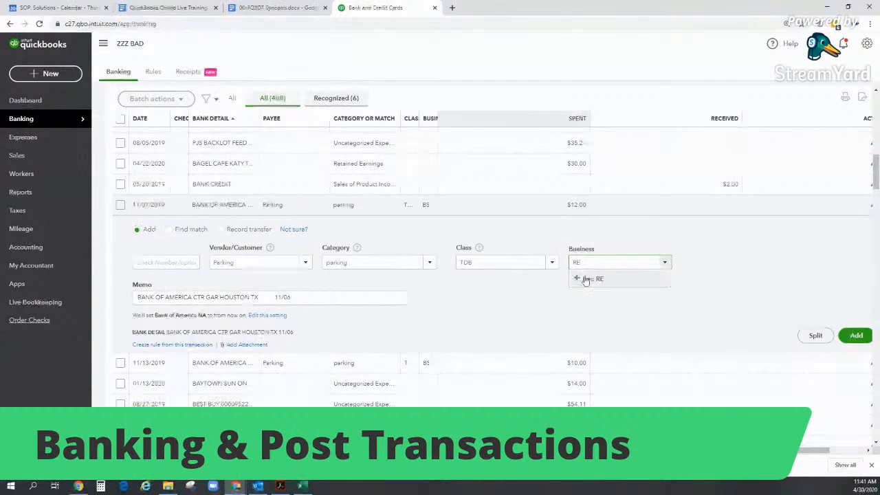
pyautogui.click(584, 280)
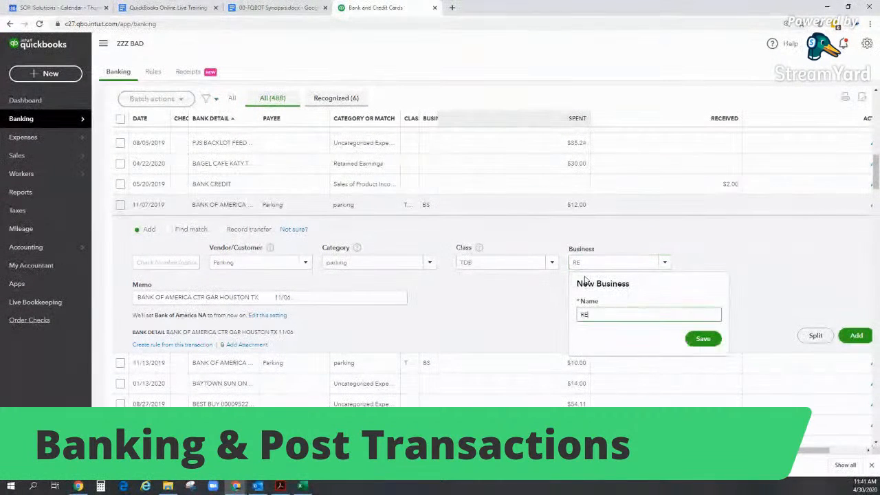
pyautogui.click(702, 339)
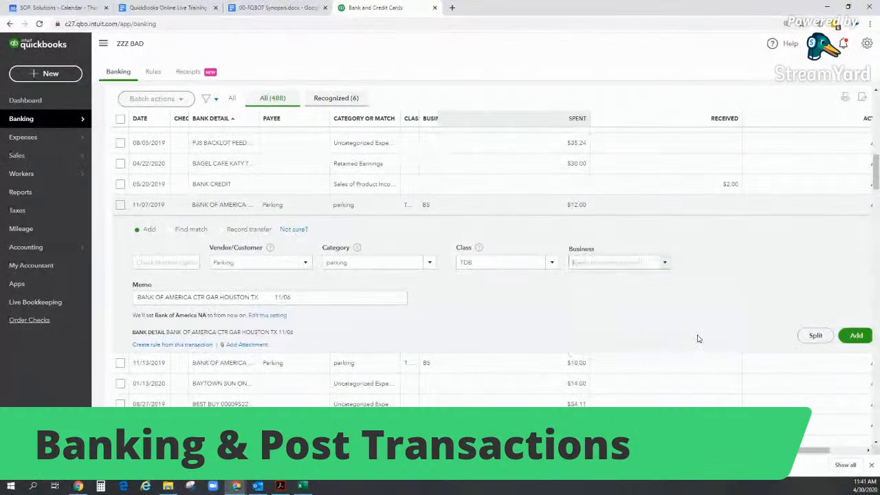
# - Assign business SOP and class TEB to the 11/07/2019 Bank of America parking transaction
pyautogui.click(626, 262)
pyautogui.write('s')
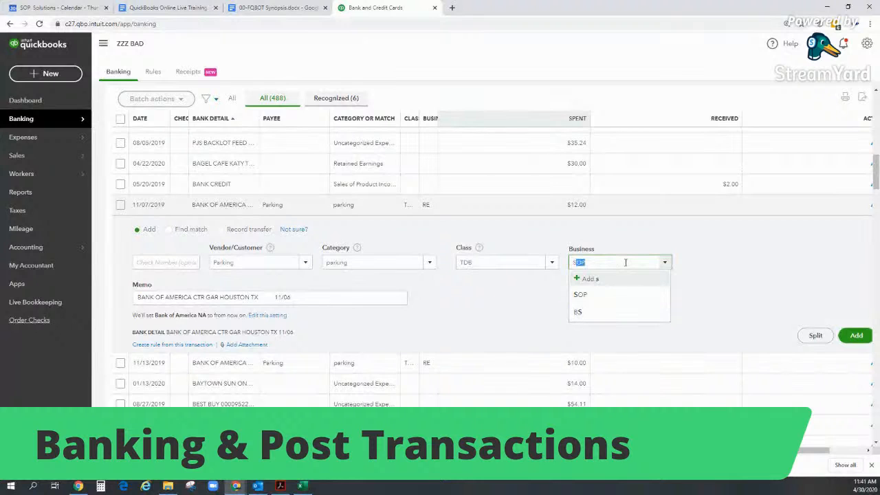
pyautogui.click(616, 294)
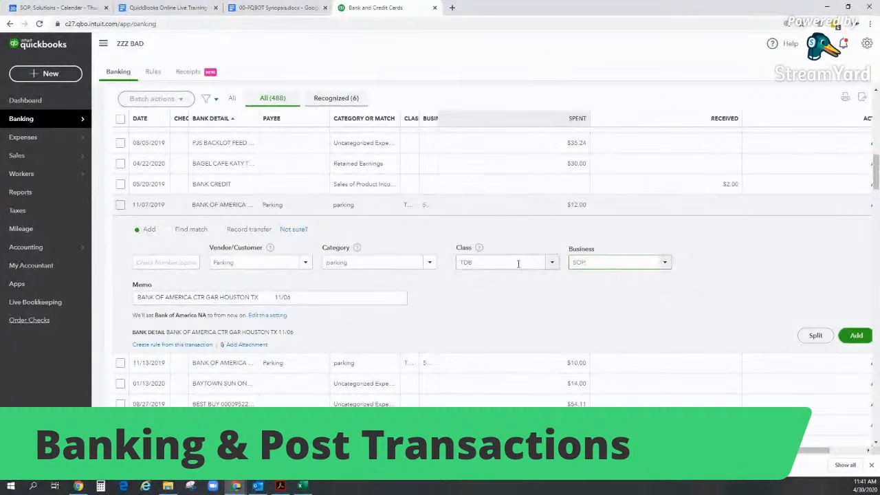
pyautogui.click(518, 262)
pyautogui.write('Te')
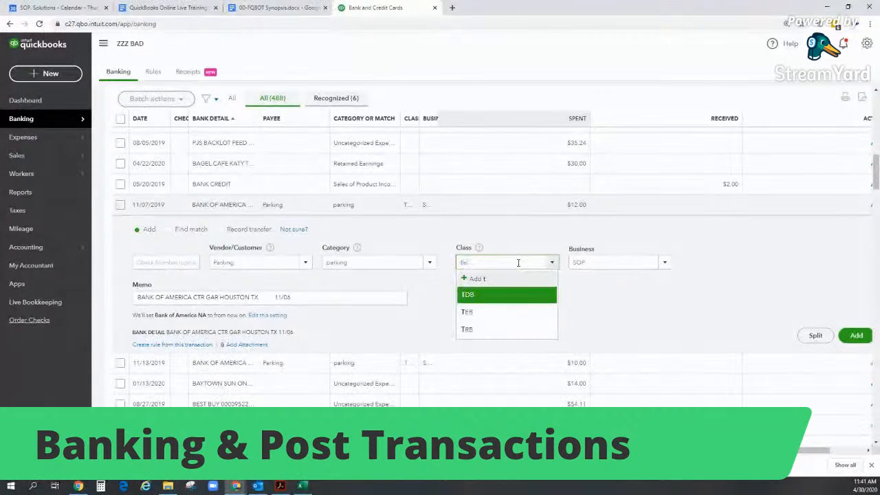
pyautogui.click(509, 300)
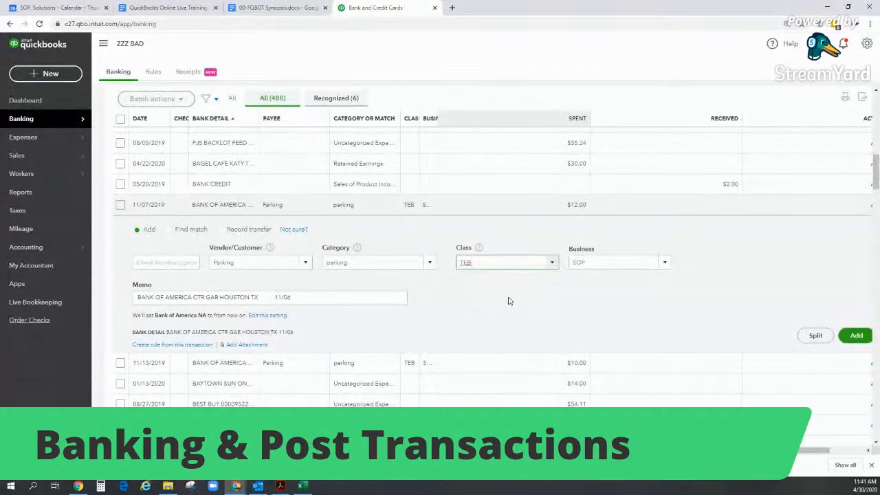
# - Post the 11/13/2019 and 11/07/2019 Bank of America parking transactions to the books
pyautogui.click(482, 366)
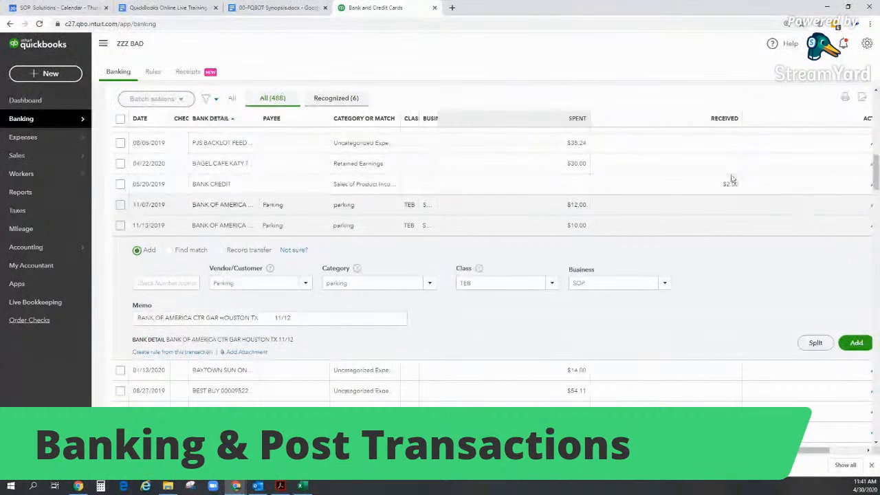
pyautogui.click(102, 46)
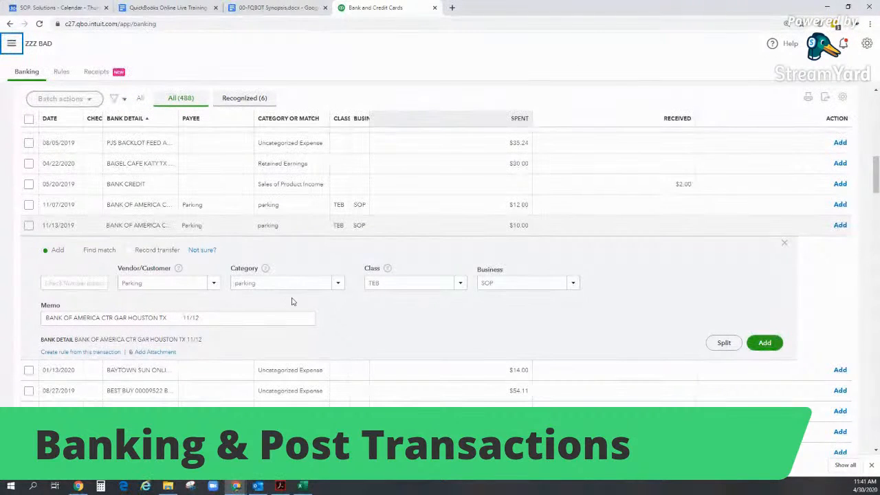
pyautogui.click(765, 343)
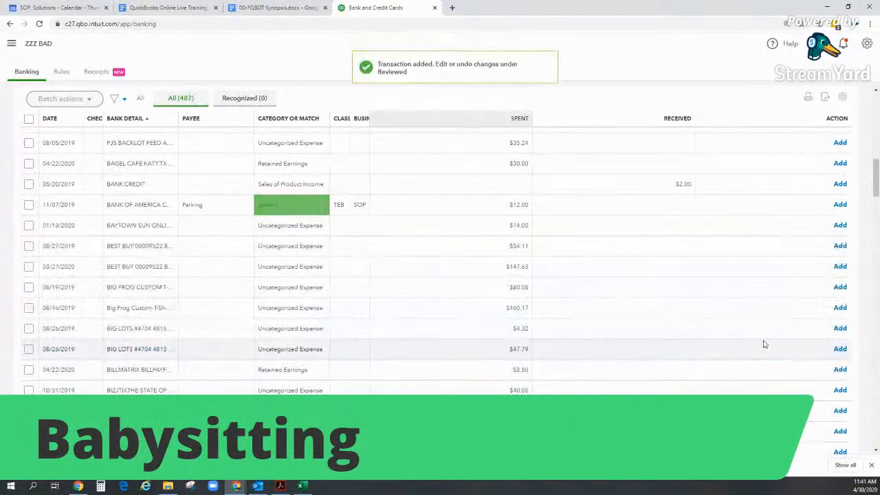
pyautogui.click(679, 209)
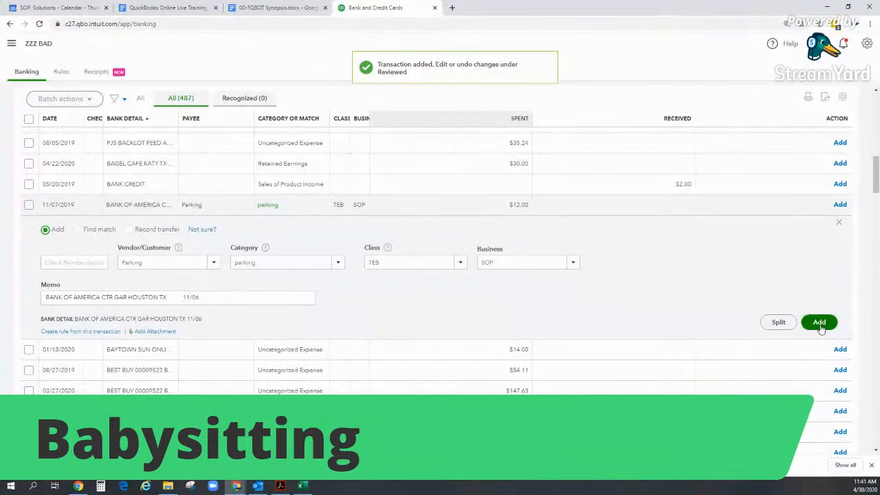
pyautogui.click(820, 323)
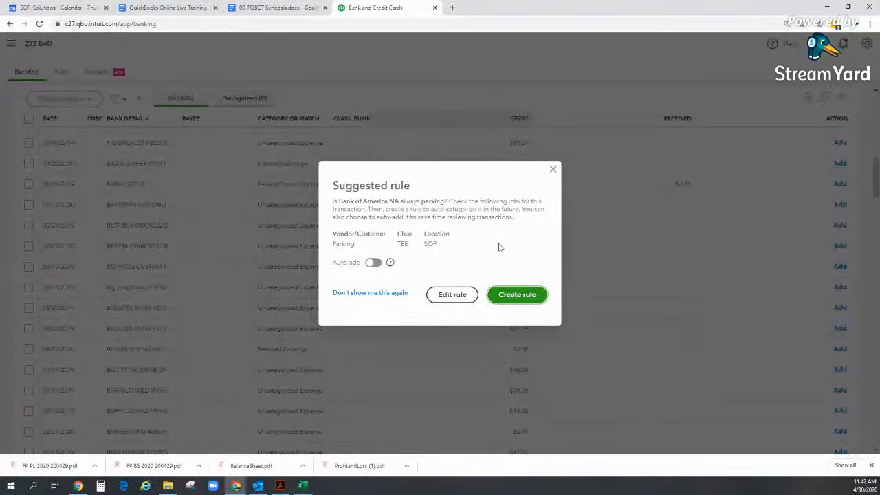
# - Open the suggested Bank of America NA parking rule for editing and save it
pyautogui.click(452, 294)
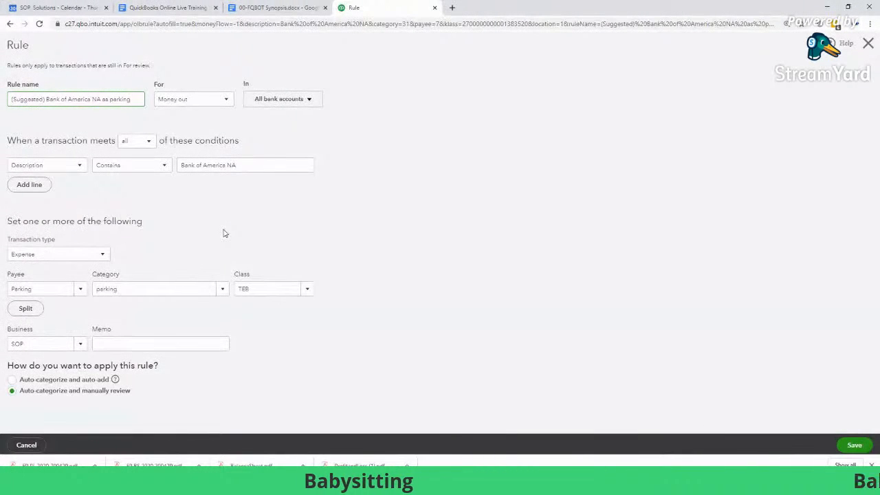
pyautogui.click(854, 445)
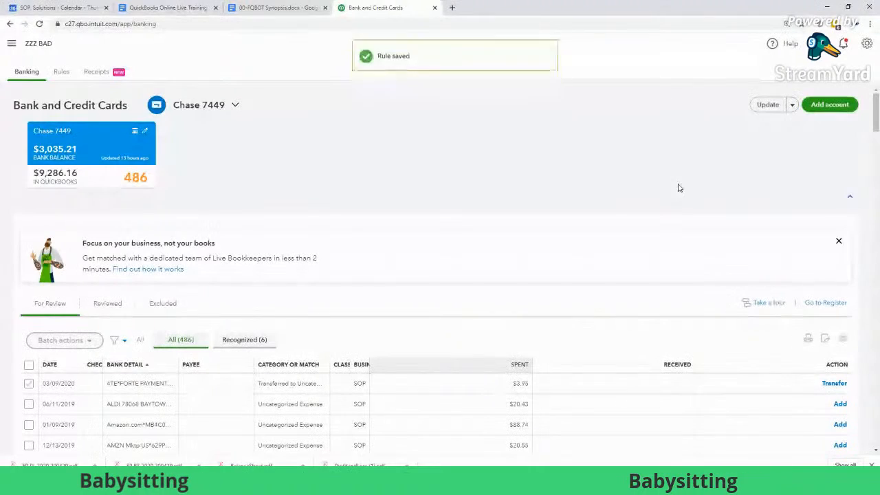
# - Add Office Expense as a new vendor for the 01/13/2020 Baytown Sun transaction
pyautogui.moveTo(877, 100); pyautogui.dragTo(876, 163)
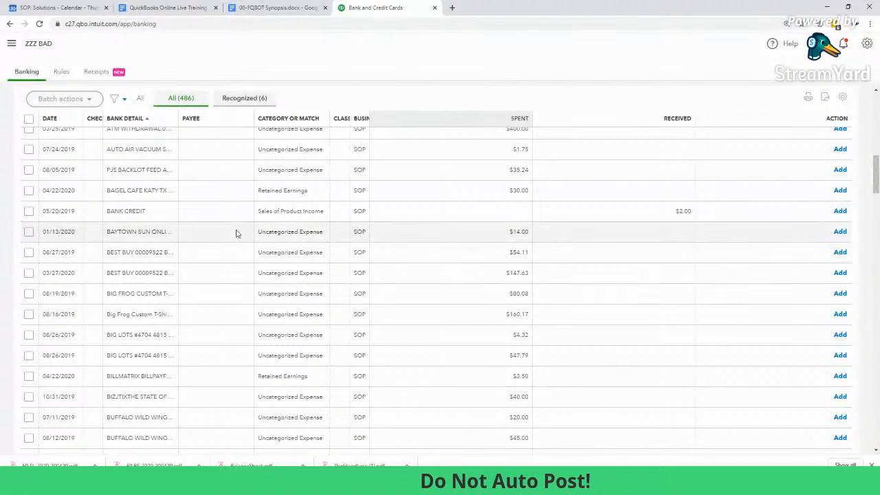
pyautogui.click(220, 232)
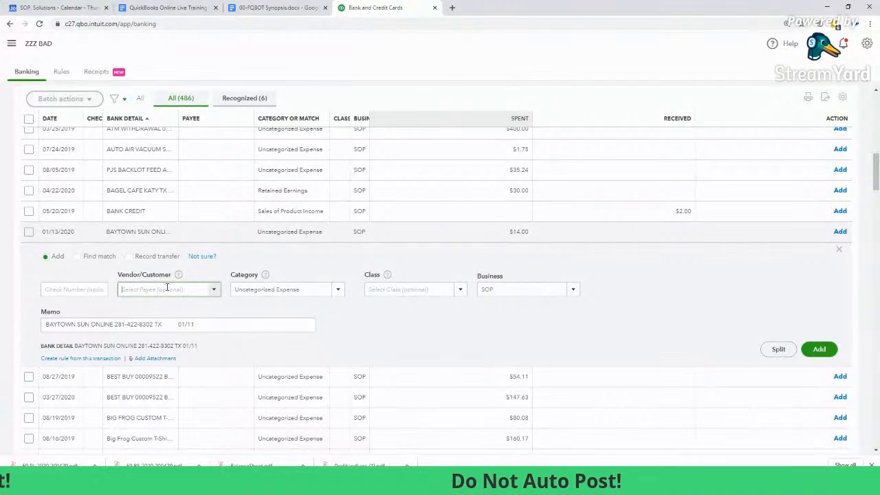
pyautogui.write('ORfice')
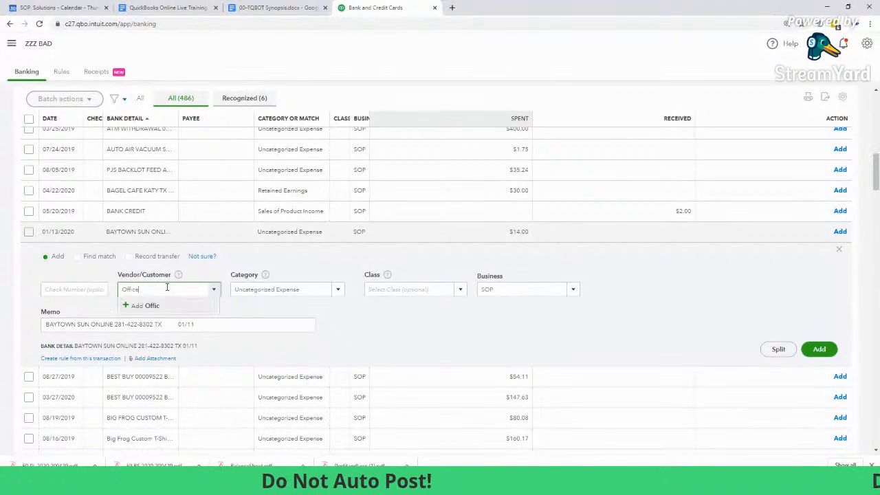
pyautogui.write(' Expe')
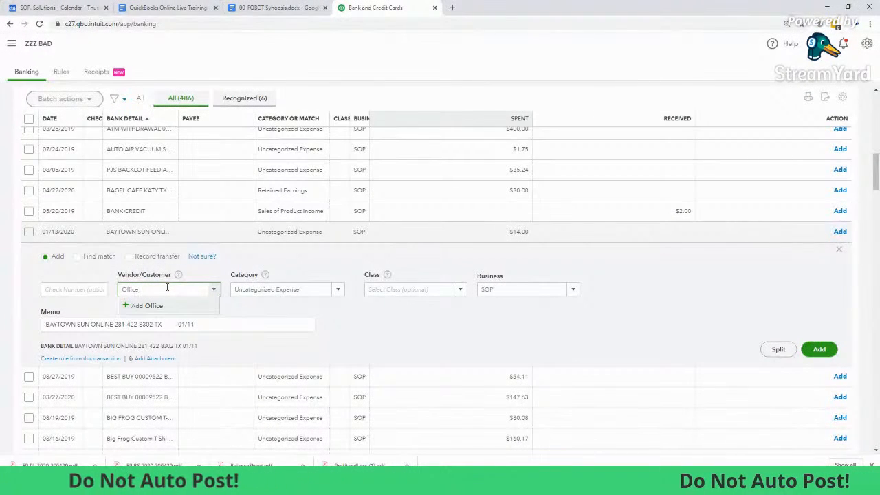
pyautogui.write('nse')
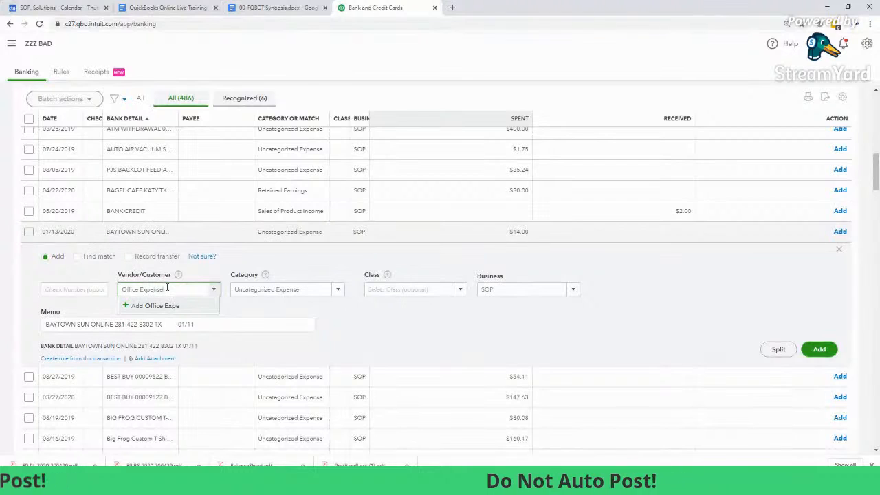
pyautogui.press('Return')
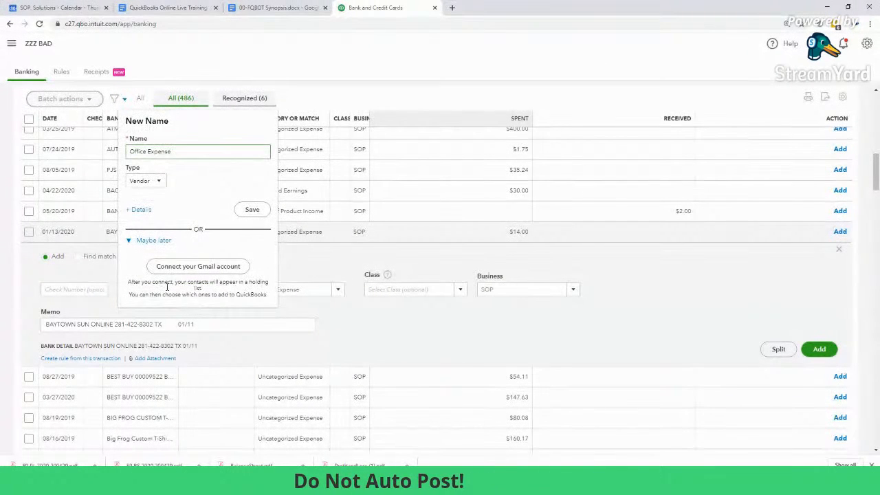
pyautogui.press('Escape')
# - Create an expense category named Office Expense with detail type Office/General Administrative Expenses and assign it to the Baytown Sun transaction
pyautogui.press('Tab')
pyautogui.write('off')
pyautogui.press('BackSpace')
pyautogui.press('BackSpace')
pyautogui.press('BackSpace')
pyautogui.write('Office Expense')
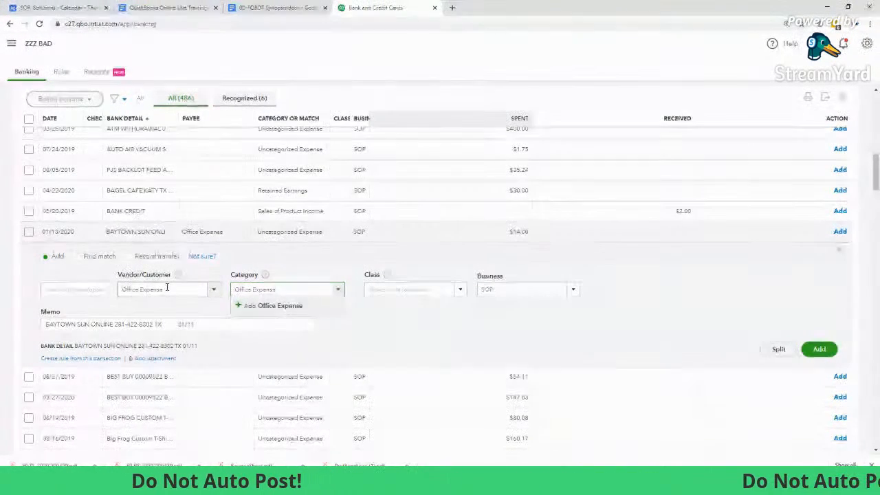
pyautogui.press('Return')
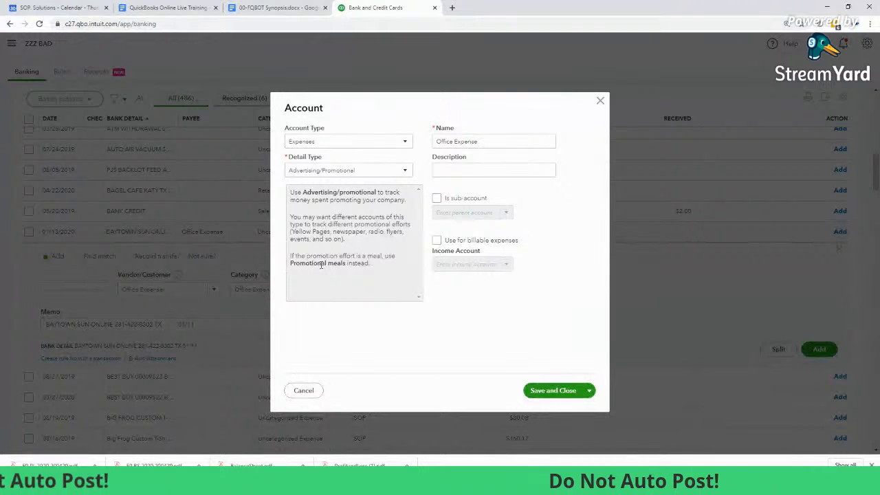
pyautogui.click(400, 172)
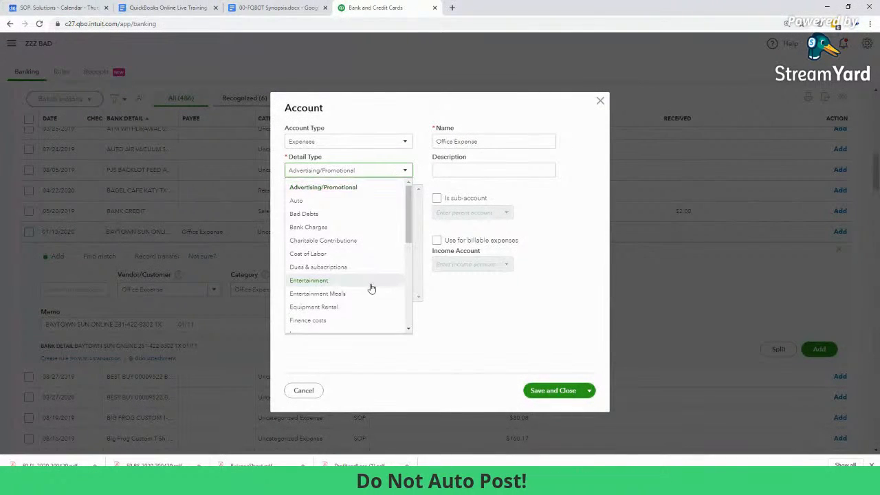
pyautogui.scroll(-2, 406, 313)
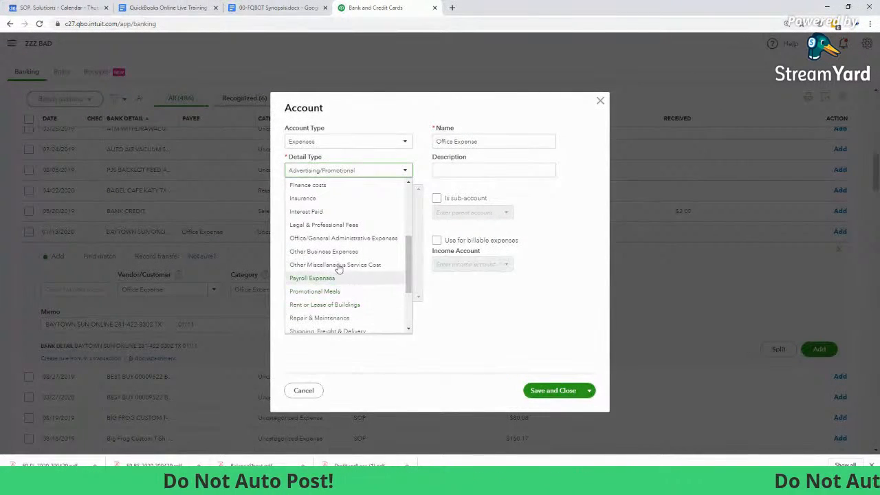
pyautogui.click(337, 240)
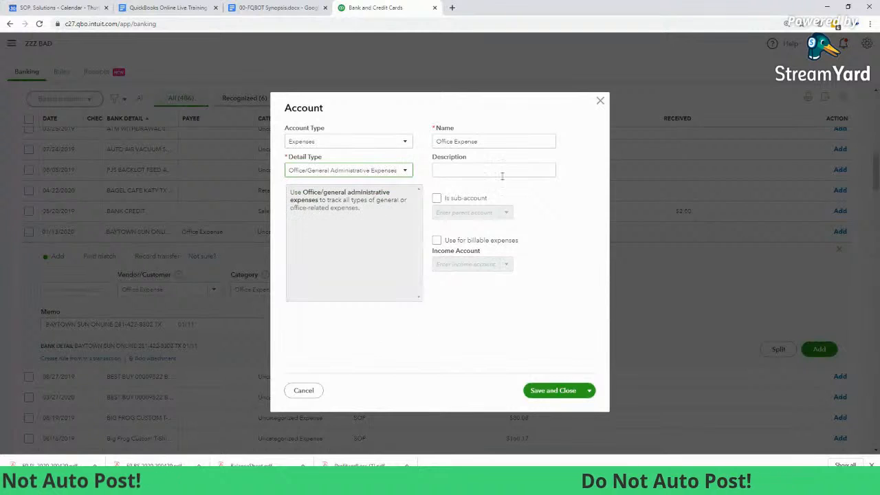
pyautogui.click(557, 391)
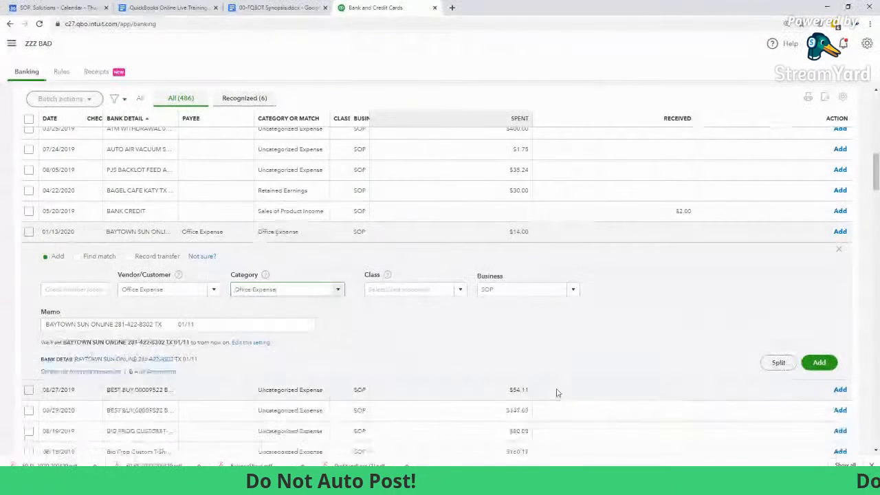
# - Assign class TRB to the 01/13/2020 Baytown Sun transaction
pyautogui.click(409, 292)
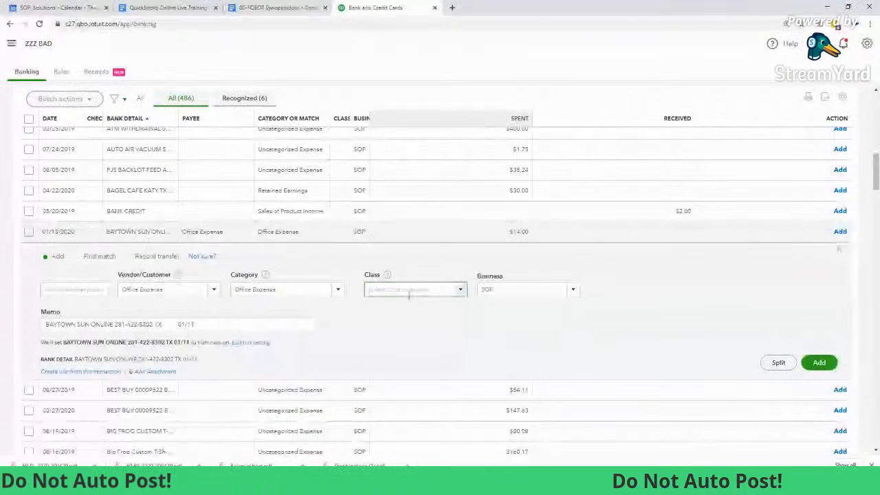
pyautogui.press('Tab')
pyautogui.click(408, 292)
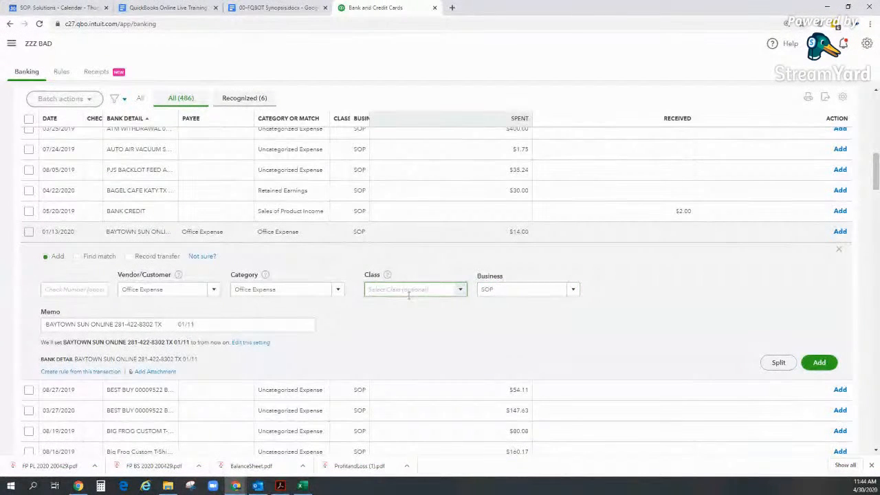
pyautogui.write('TRB')
pyautogui.press('Tab')
# - Clear the business location of the Baytown Sun transaction and post it to the books
pyautogui.press('BackSpace')
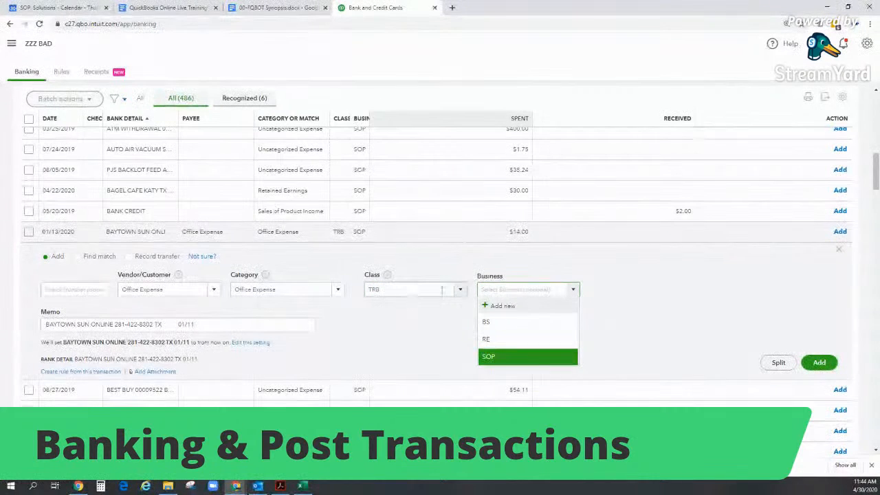
pyautogui.click(594, 314)
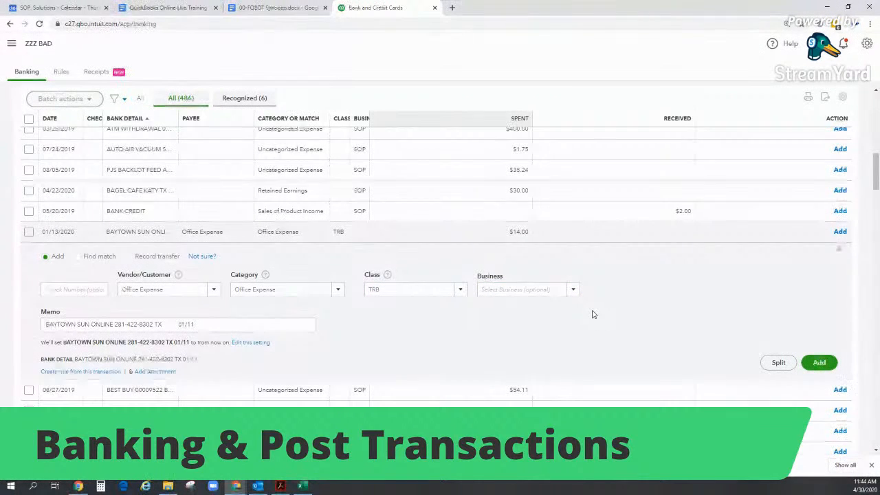
pyautogui.click(821, 370)
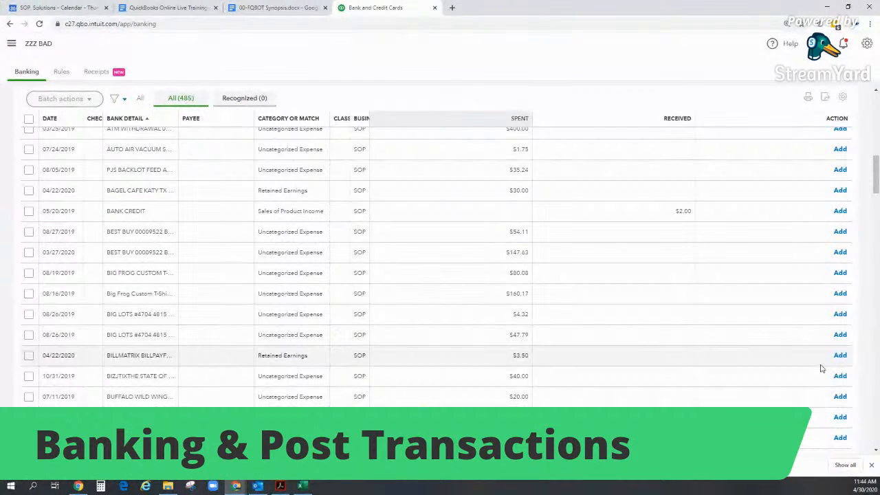
# - Select the Bank Credit, $4.32 Big Lots, Billmatrix and $40.00 State of transactions and open them for batch modification
pyautogui.click(223, 362)
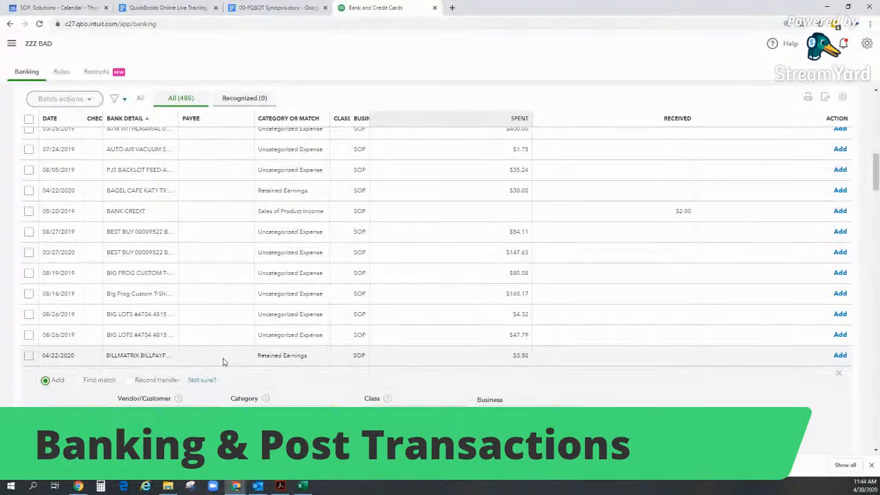
pyautogui.click(223, 362)
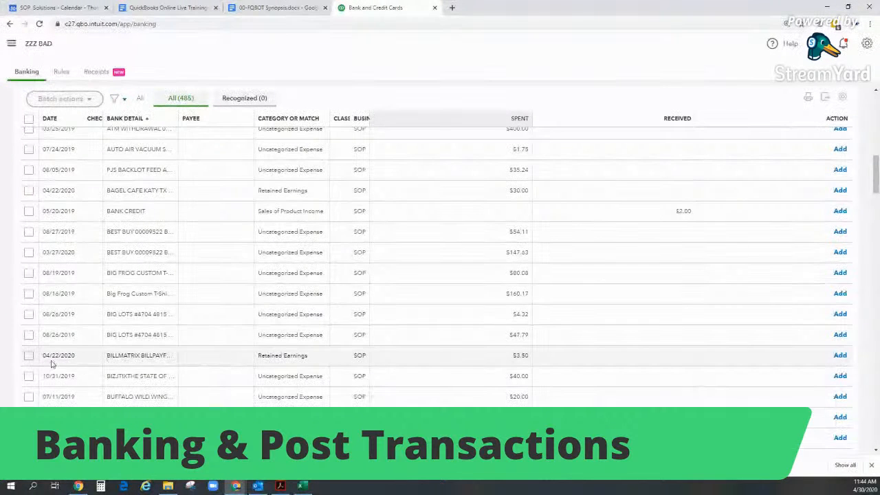
pyautogui.click(29, 357)
pyautogui.click(27, 377)
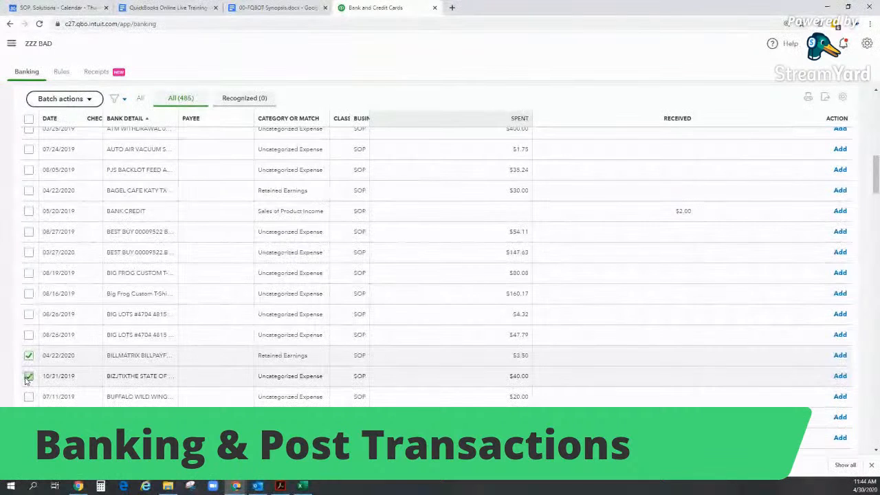
pyautogui.click(28, 314)
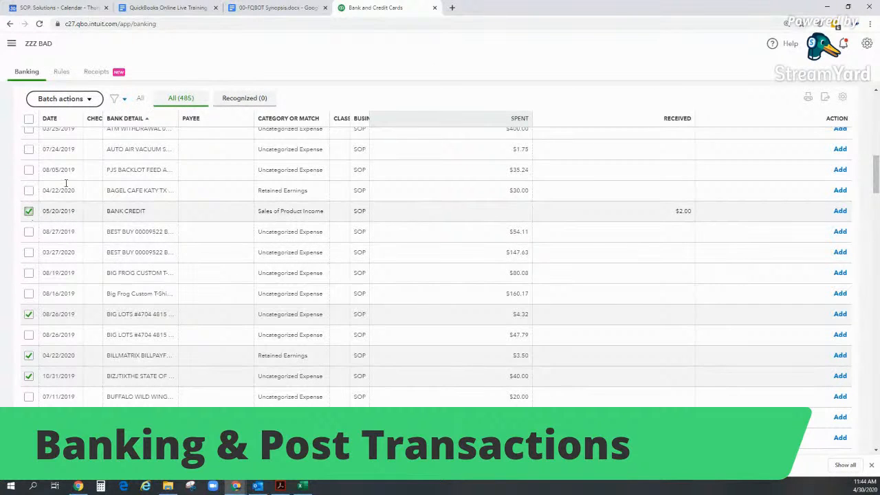
pyautogui.click(90, 101)
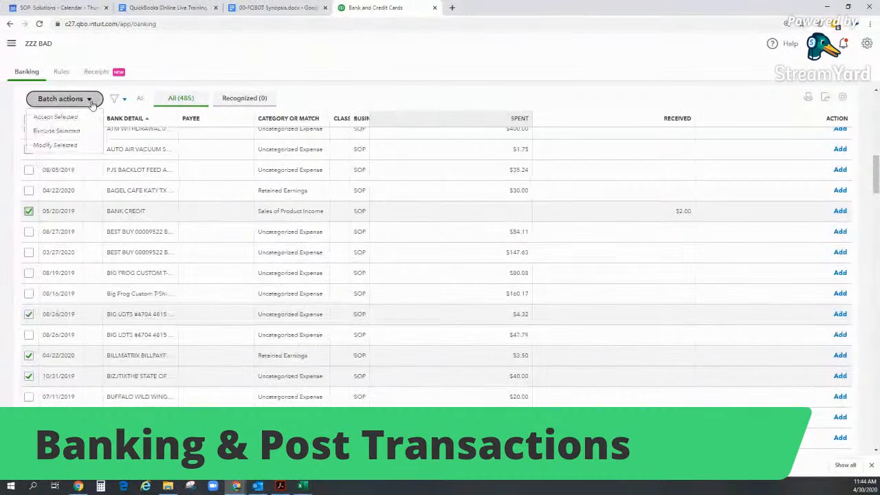
pyautogui.click(86, 148)
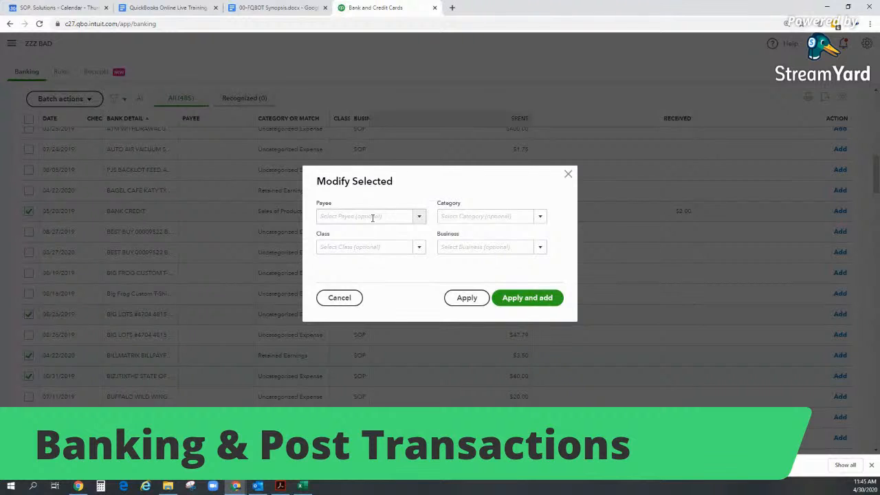
# - Add Bank Fee as a new payee for the selected transactions in the batch modification
pyautogui.click(372, 218)
pyautogui.write('Bank Fee')
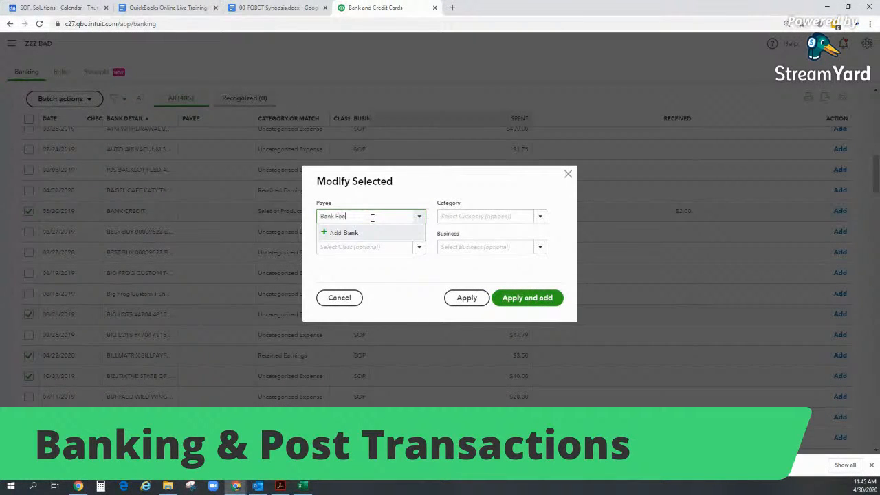
pyautogui.press('Return')
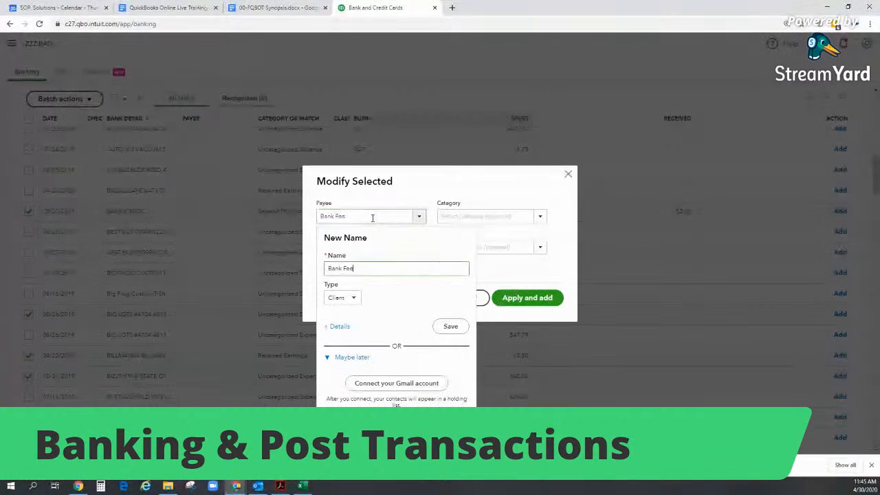
pyautogui.click(451, 328)
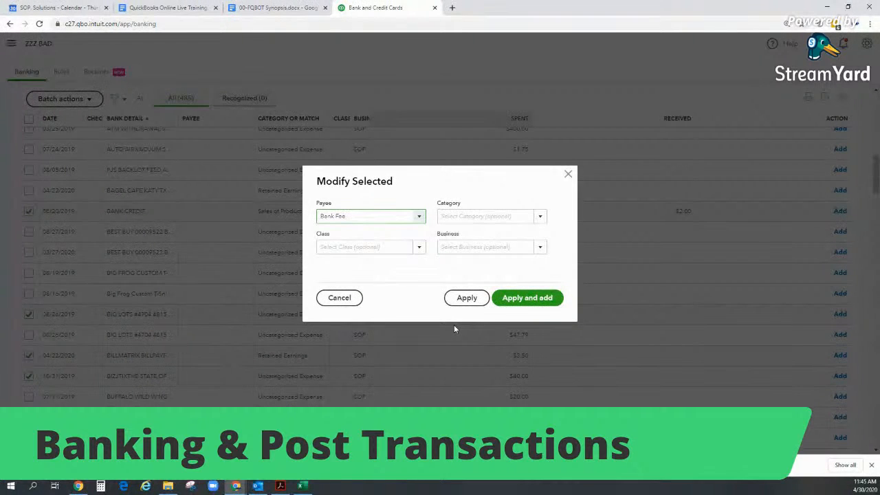
# - Enter Bank Fee as a new category for the selected transactions
pyautogui.click(501, 216)
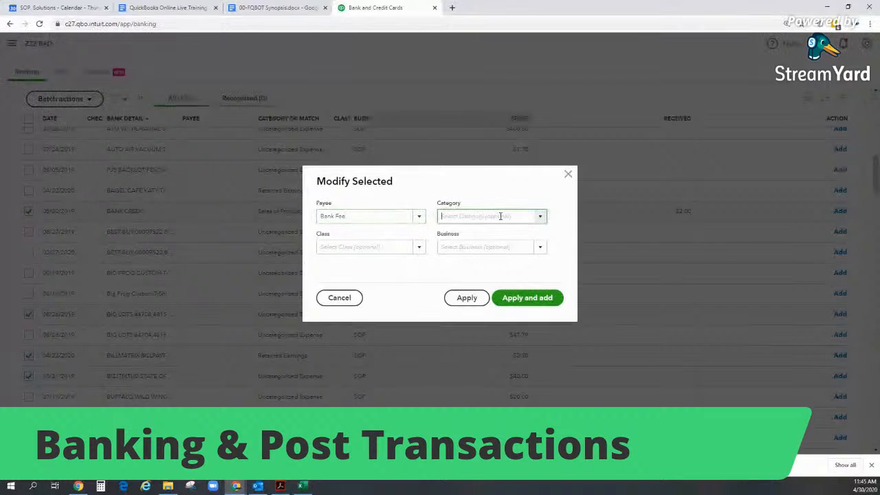
pyautogui.write('bank')
pyautogui.press('BackSpace')
pyautogui.write('Bank')
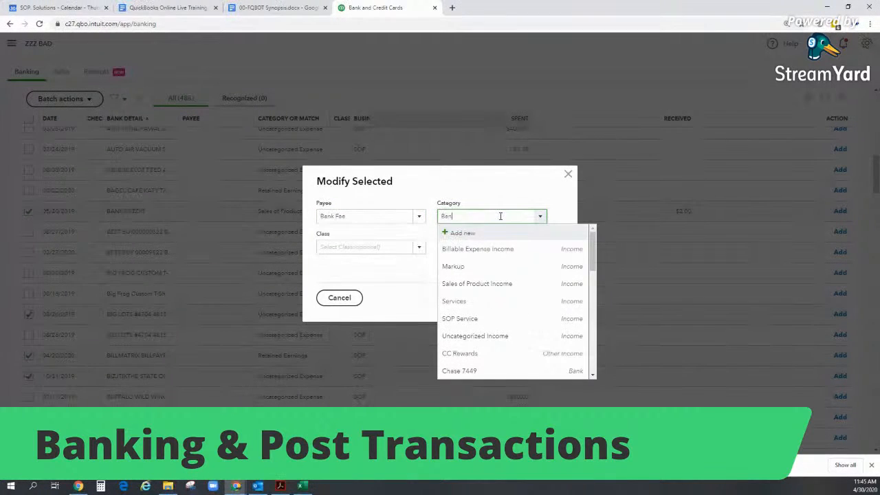
pyautogui.press('Return')
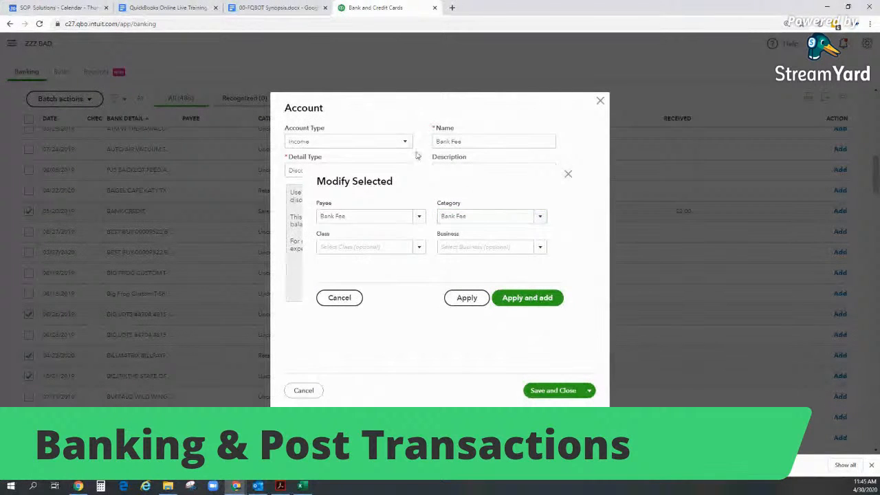
# - Set the new Bank Fee account's type to Expenses, apply and add the batch changes, and save the account
pyautogui.click(403, 143)
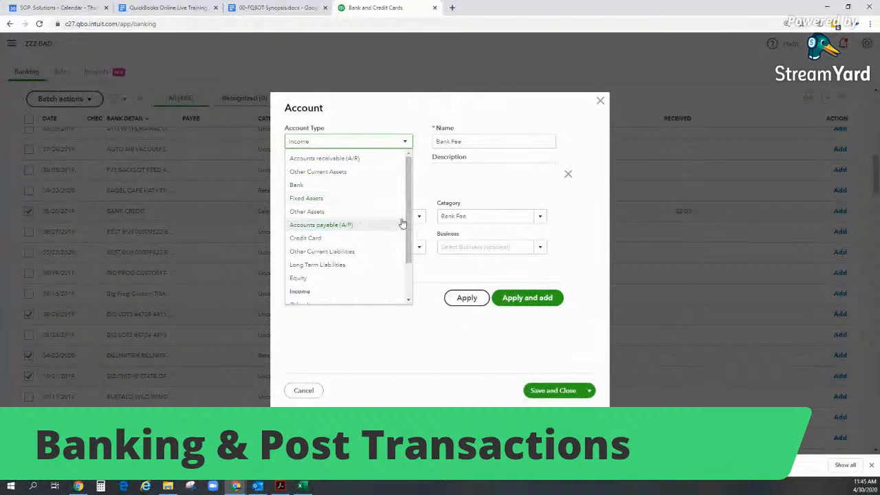
pyautogui.scroll(-2, 410, 252)
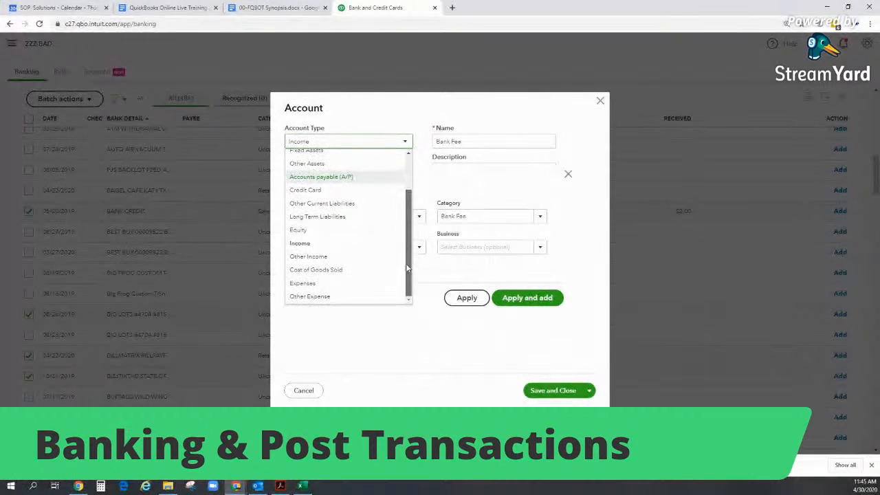
pyautogui.click(313, 285)
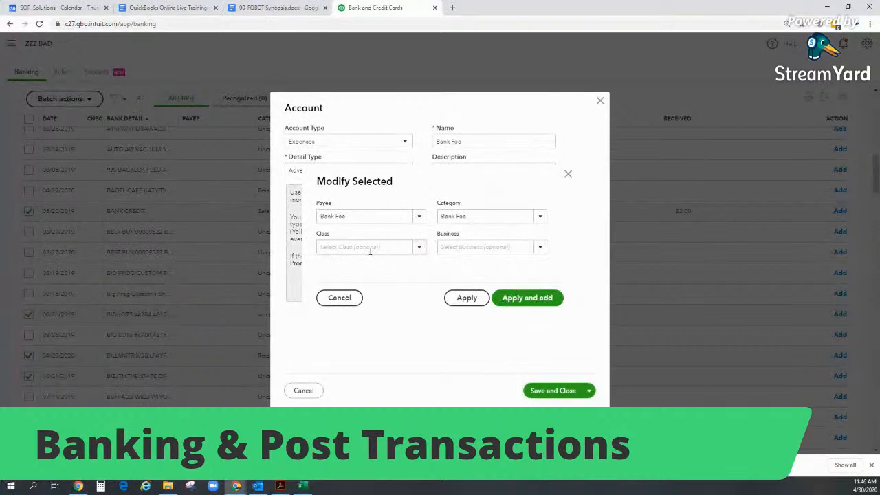
pyautogui.click(547, 298)
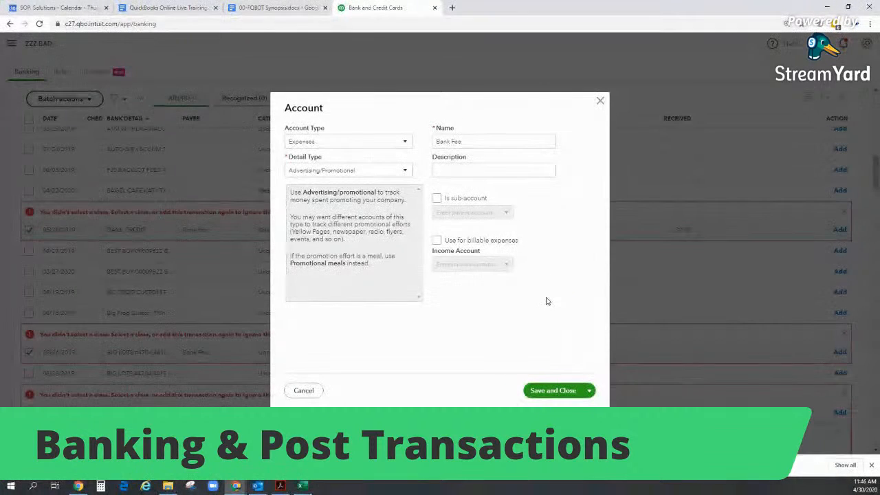
pyautogui.click(554, 391)
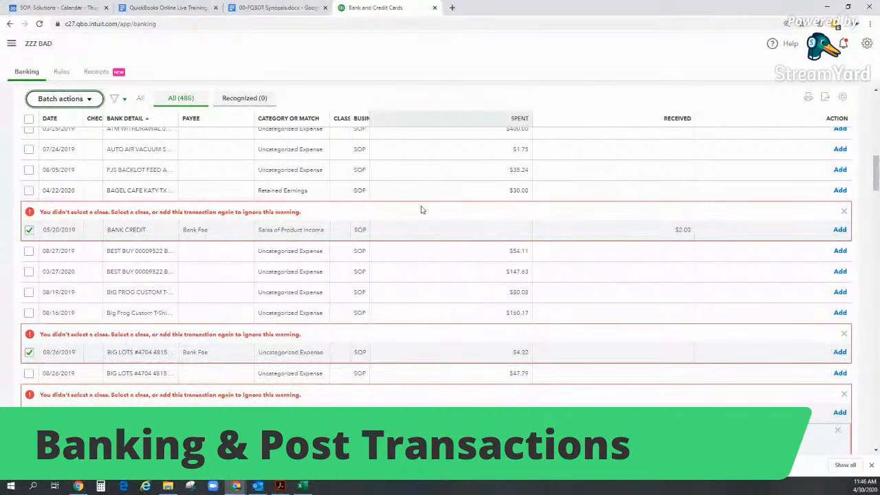
# - Create a class named RB for the 05/20/2019 Bank Credit transaction and post the transaction to the books
pyautogui.click(455, 234)
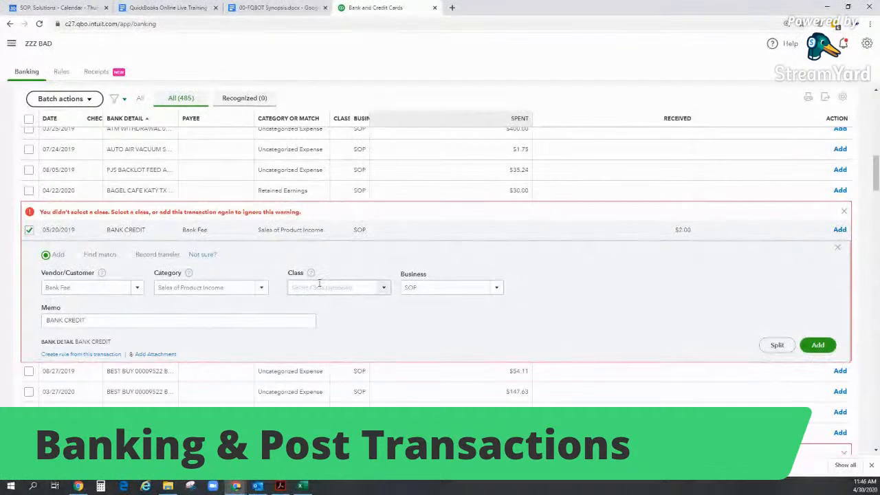
pyautogui.write('rb')
pyautogui.click(310, 304)
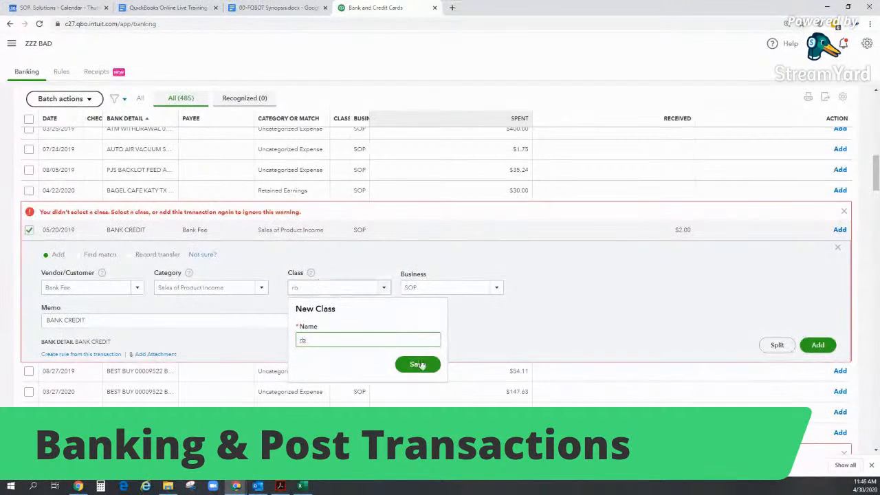
pyautogui.click(345, 287)
pyautogui.write('RB')
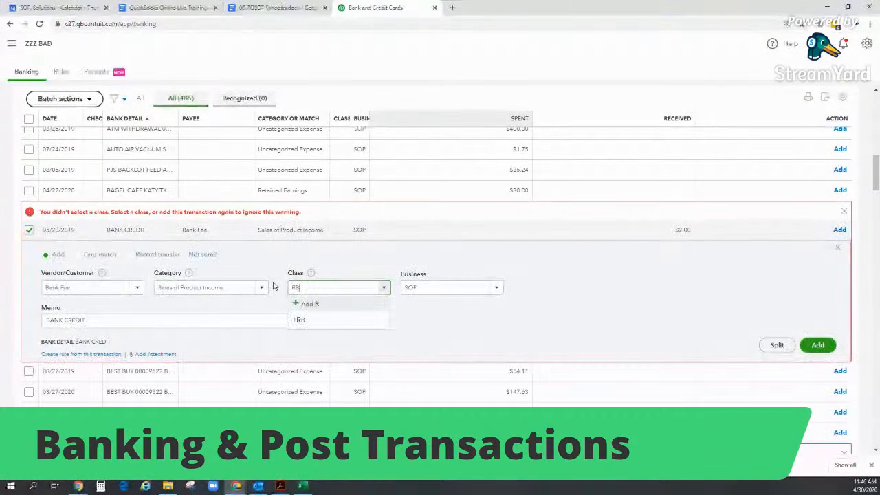
pyautogui.press('Return')
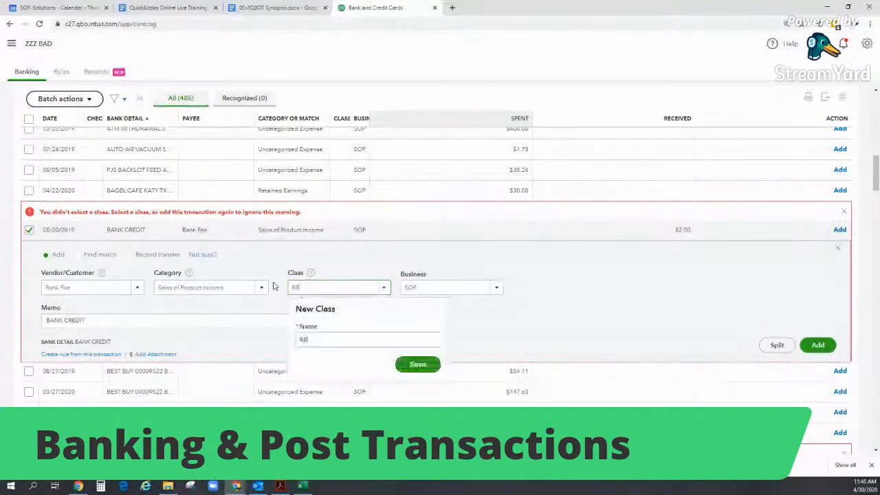
pyautogui.press('Return')
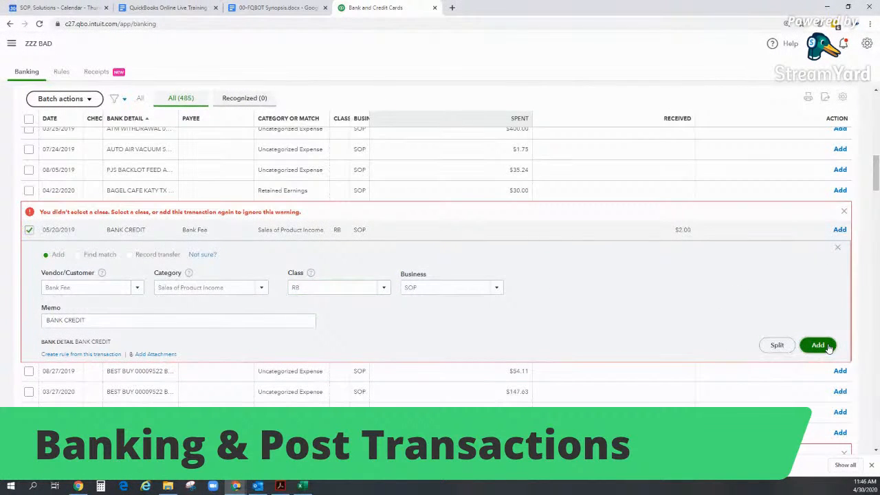
pyautogui.click(829, 347)
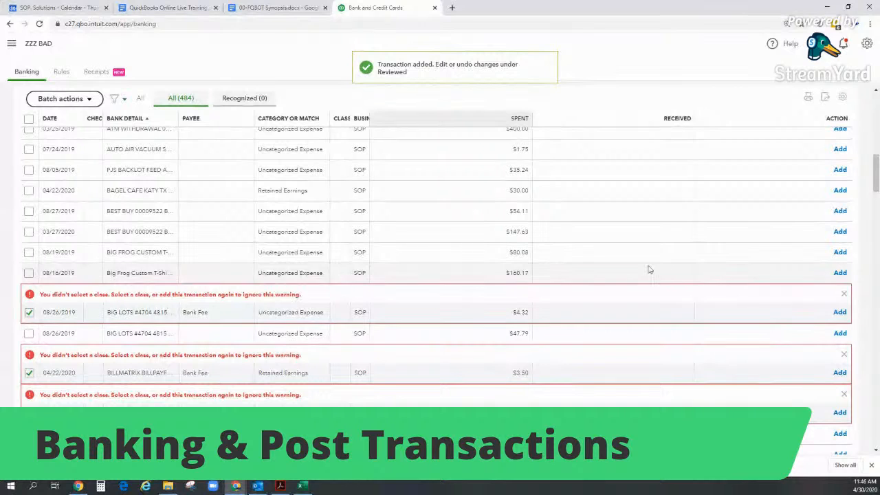
# - Assign class RB to the 08/26/2019 Big Lots transaction of $4.32 and post it
pyautogui.click(598, 313)
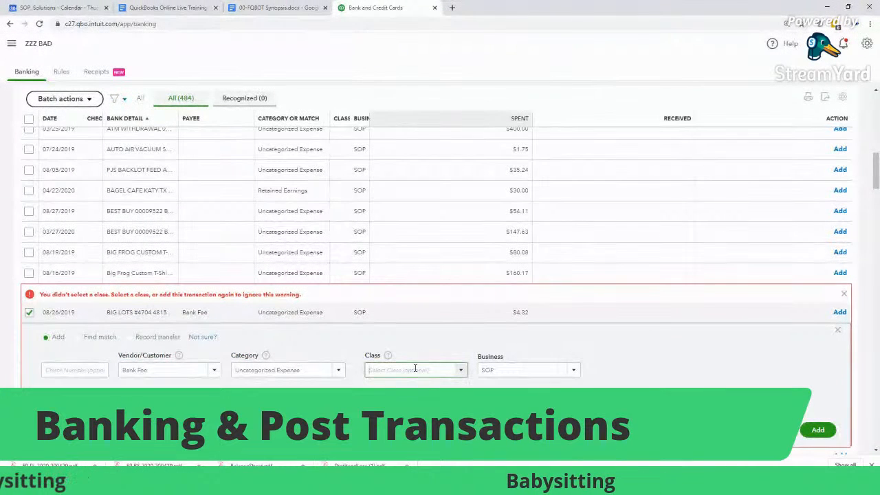
pyautogui.write('RB')
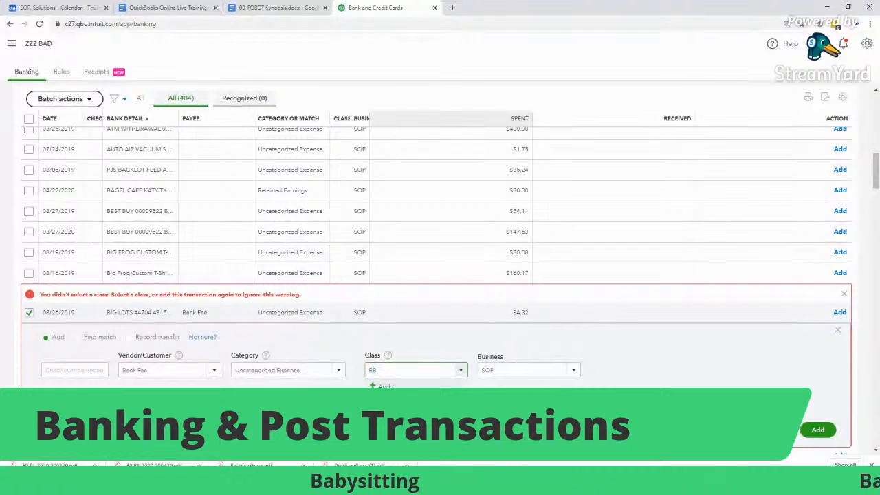
pyautogui.click(818, 430)
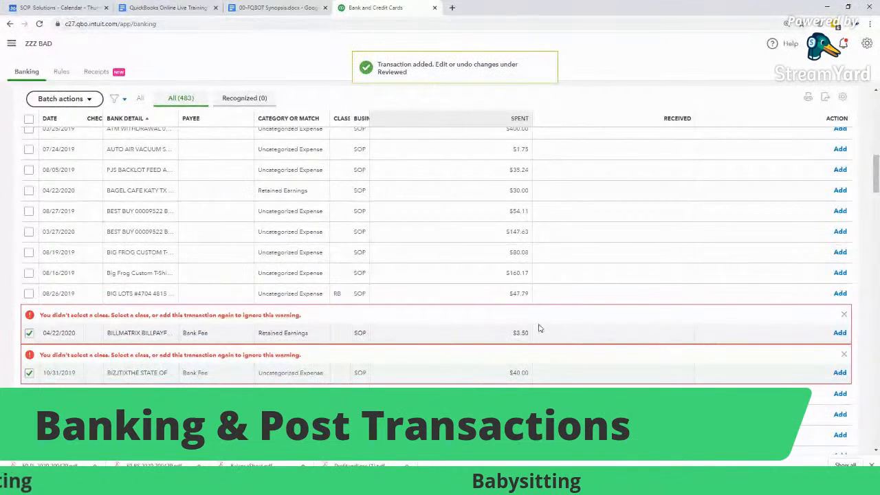
# - Set the category of the 04/22/2020 Billmatrix transaction to Bank Fee and its class to TEB
pyautogui.click(460, 336)
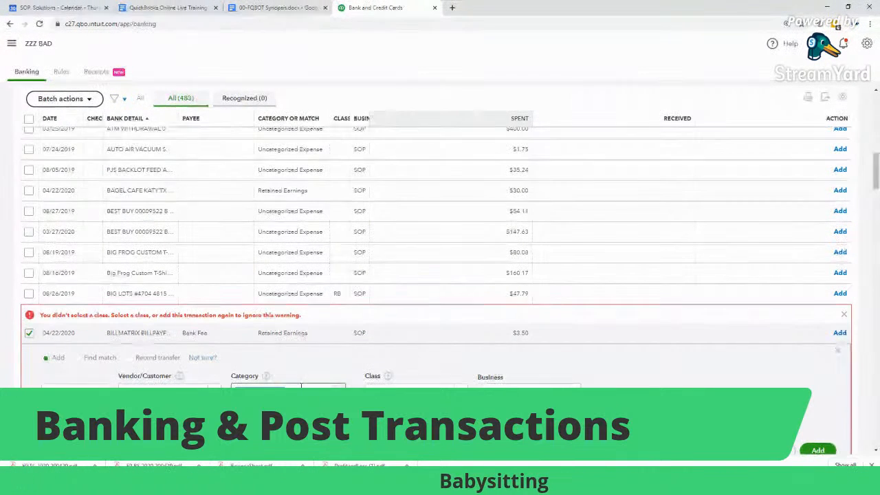
pyautogui.click(301, 386)
pyautogui.press('Tab')
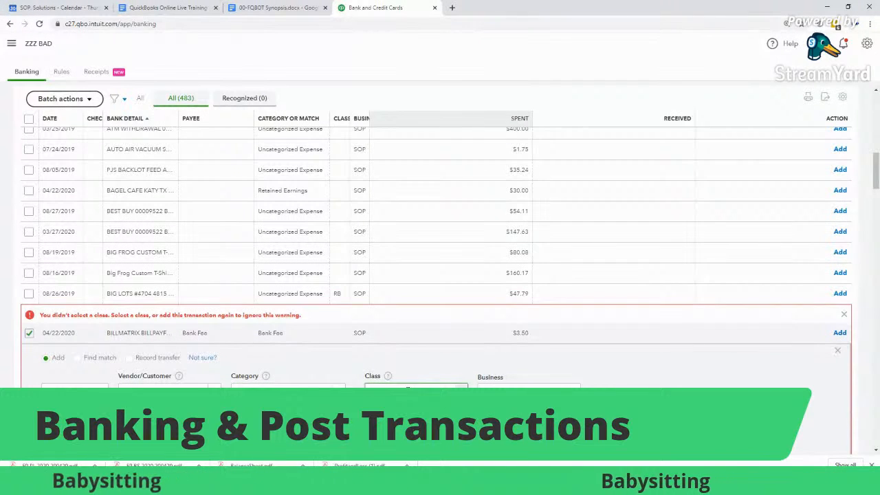
pyautogui.write('t')
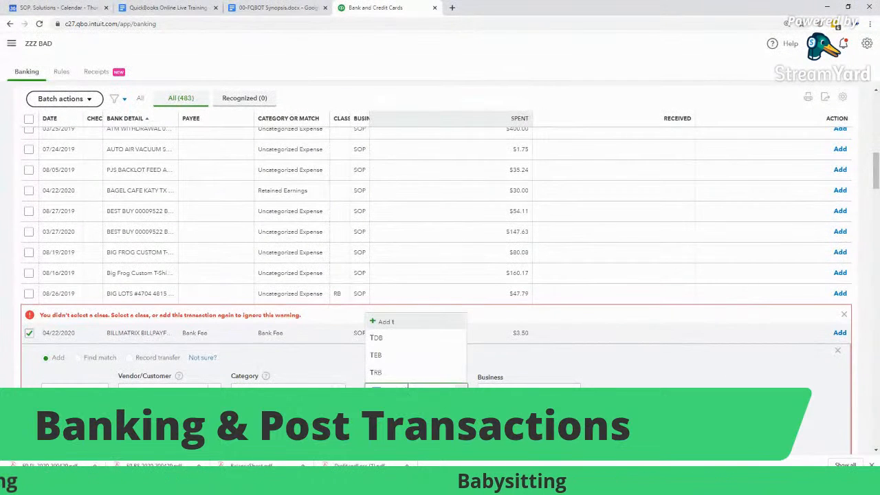
pyautogui.click(408, 356)
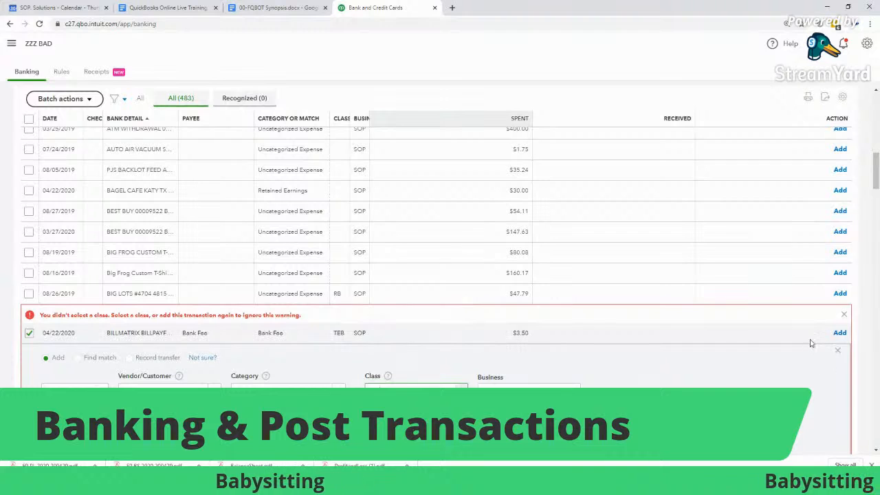
# - Post the Billmatrix transaction, and assign class TRB to the 10/31/2019 BIZJTIX transaction of $40.00 and post it
pyautogui.click(840, 334)
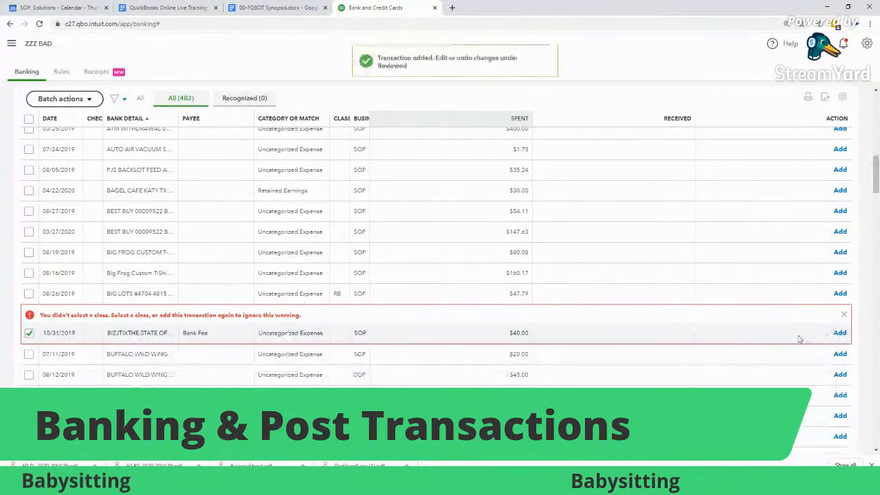
pyautogui.click(423, 338)
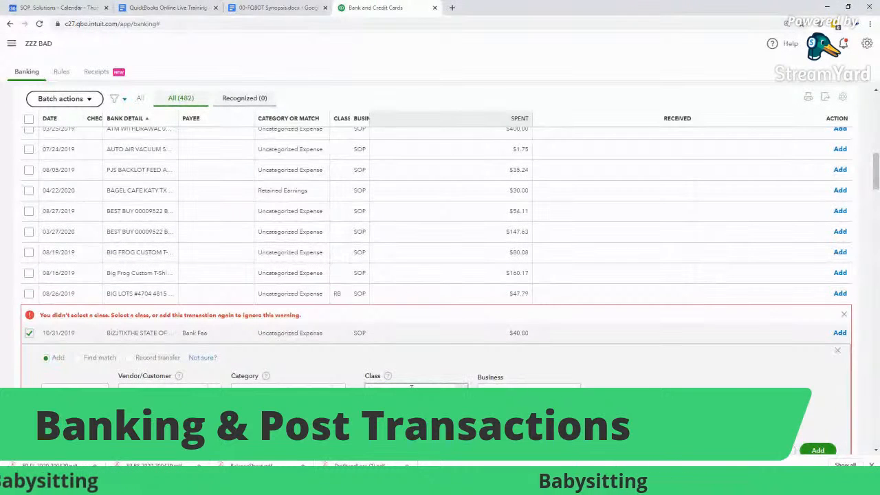
pyautogui.click(411, 388)
pyautogui.click(411, 391)
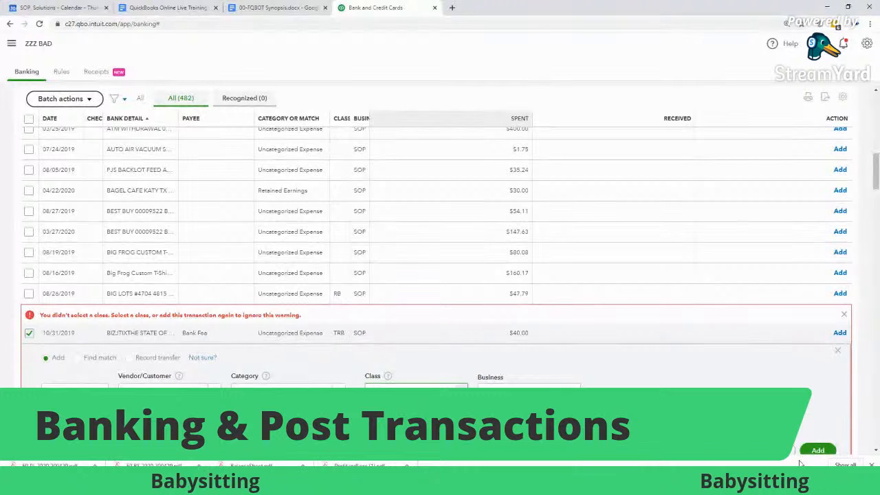
pyautogui.click(818, 451)
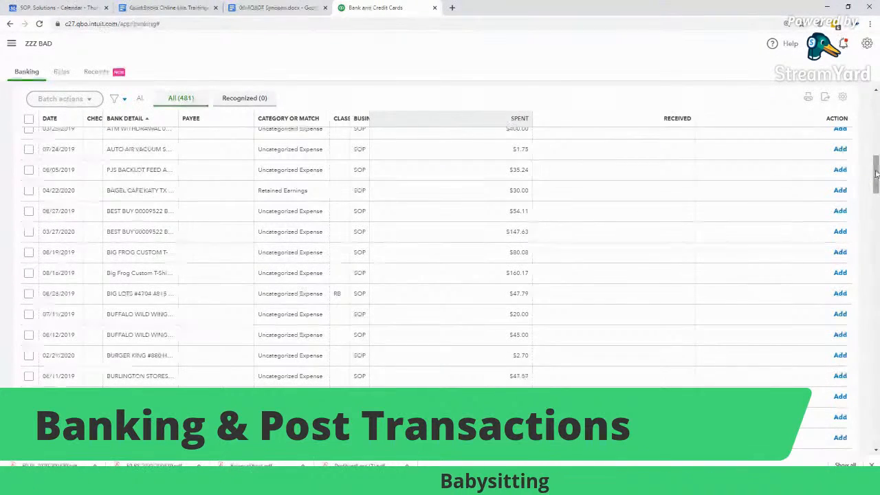
# - Look over the reviewed transactions and return to the list of transactions awaiting review
pyautogui.moveTo(878, 172); pyautogui.dragTo(879, 114)
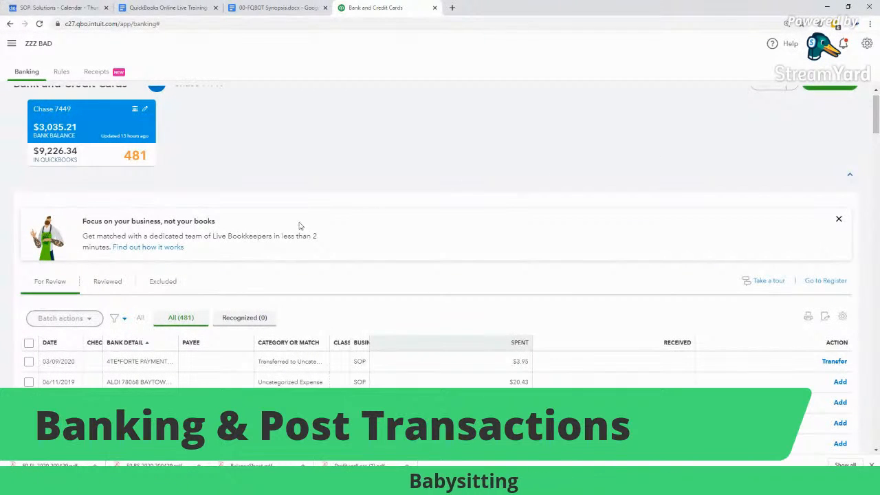
pyautogui.click(99, 286)
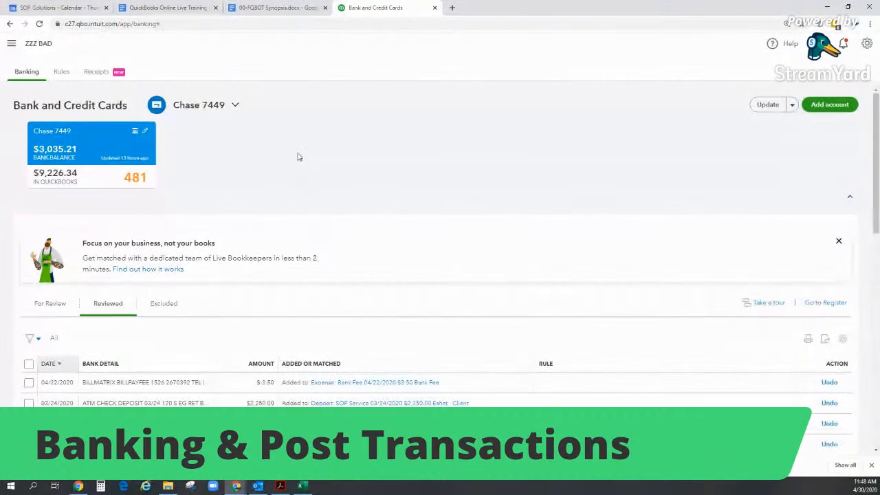
pyautogui.click(45, 309)
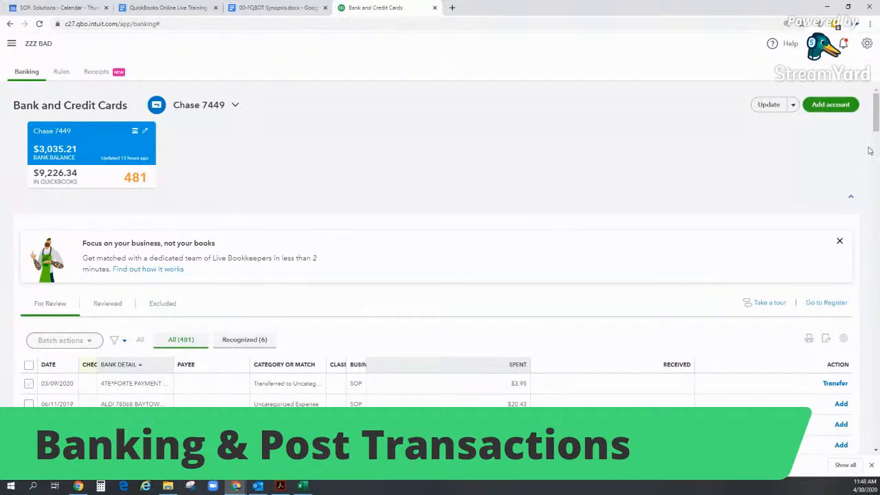
# - Select all six Chevron/Jack's transactions with the Auto category in the review list
pyautogui.moveTo(877, 125); pyautogui.dragTo(877, 211)
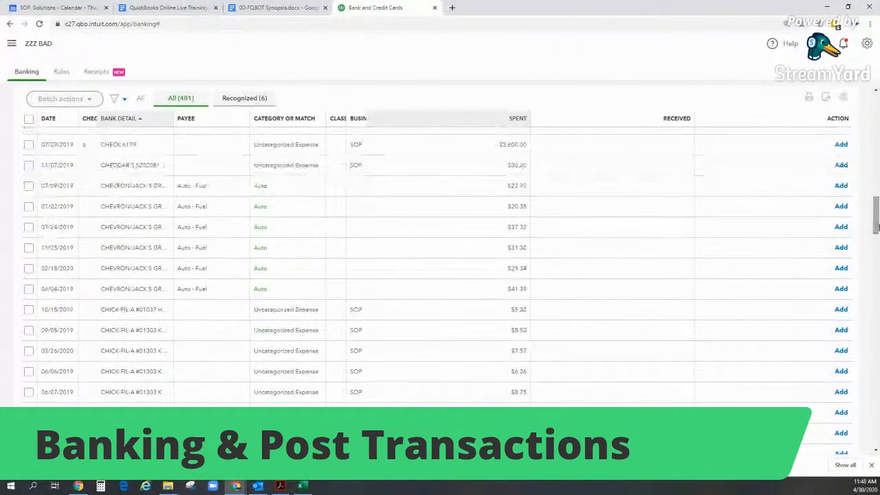
pyautogui.click(28, 186)
pyautogui.click(28, 206)
pyautogui.click(29, 227)
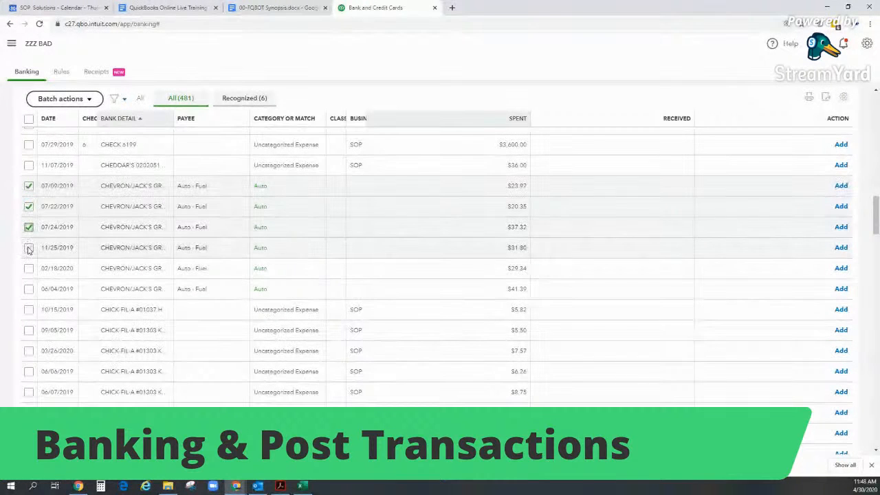
pyautogui.click(28, 268)
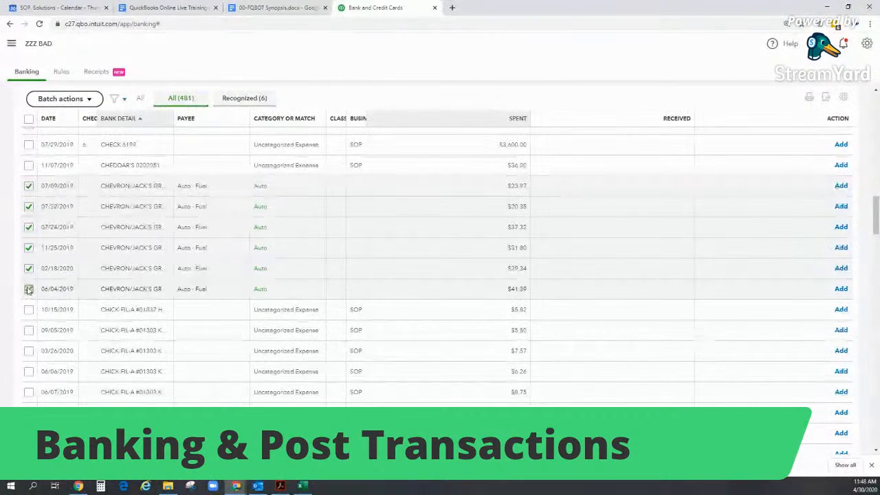
# - Batch-modify the selected Chevron transactions with class TEB and business BS, applying and adding them to the books
pyautogui.click(92, 99)
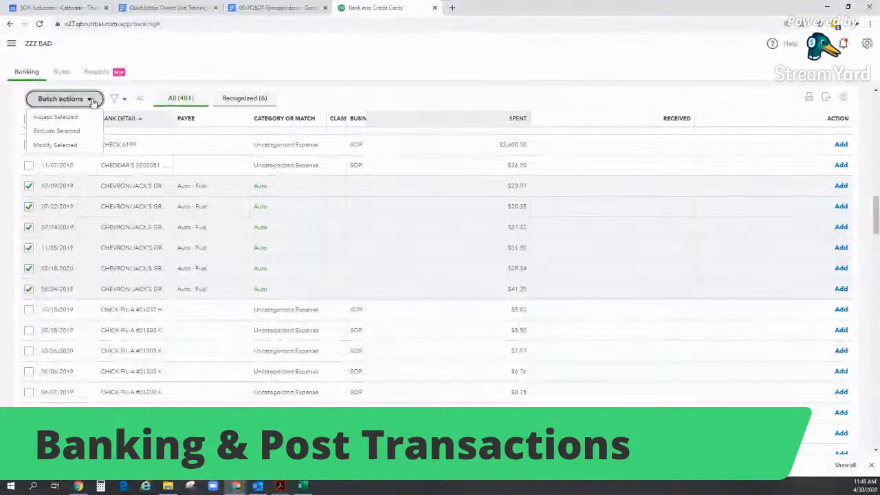
pyautogui.click(86, 145)
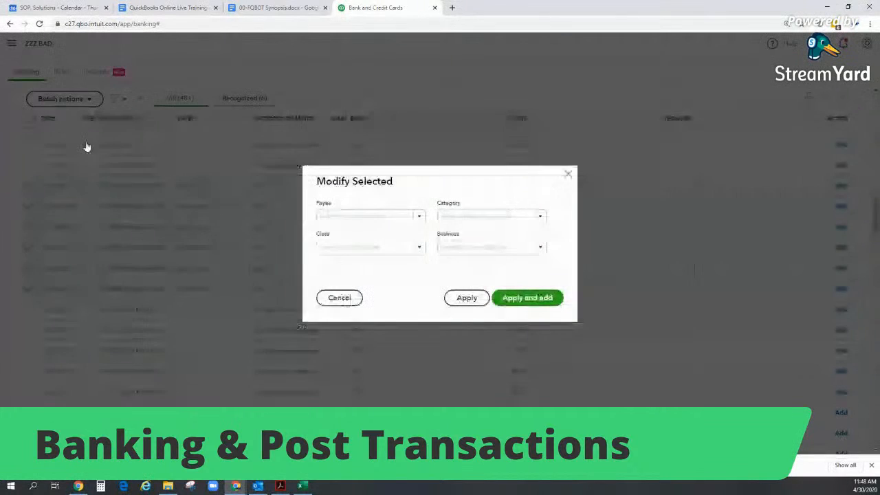
pyautogui.click(419, 249)
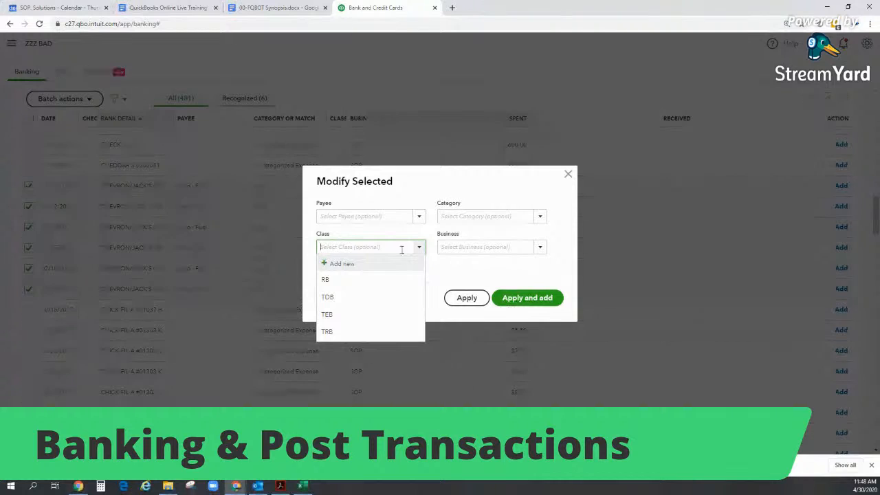
pyautogui.click(354, 316)
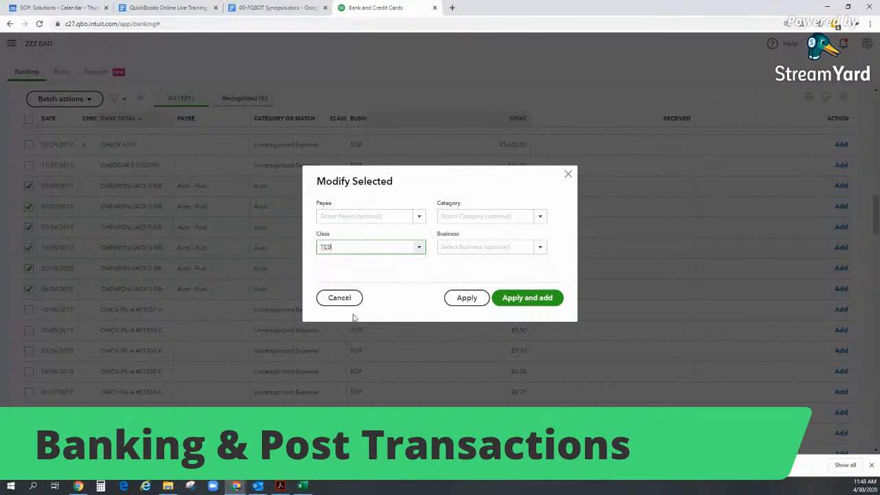
pyautogui.click(542, 246)
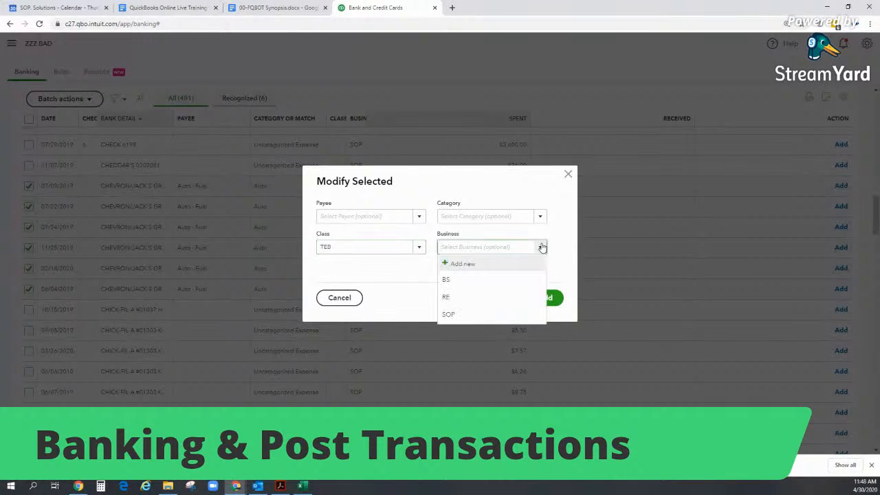
pyautogui.click(464, 279)
pyautogui.click(536, 300)
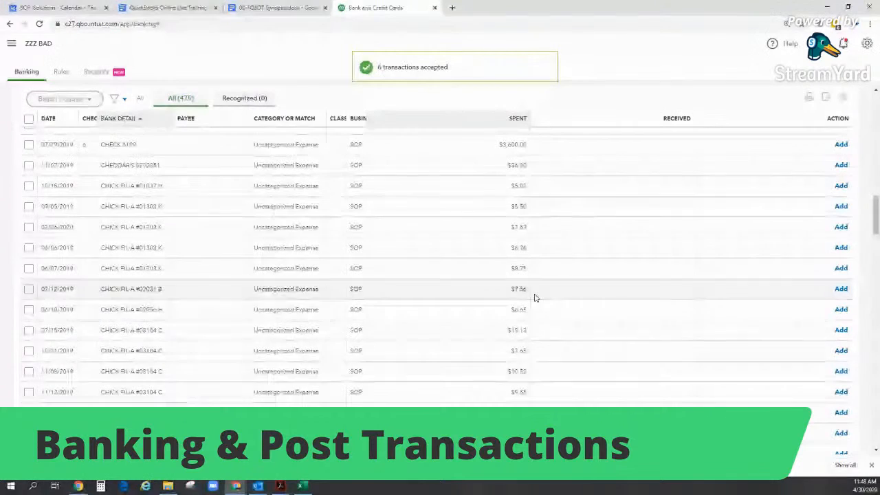
# - Select all the Chick-Fil-A transactions in the review list, down to the one dated 01/15/2020
pyautogui.click(29, 185)
pyautogui.click(29, 206)
pyautogui.click(28, 248)
pyautogui.click(28, 268)
pyautogui.click(28, 289)
pyautogui.click(29, 309)
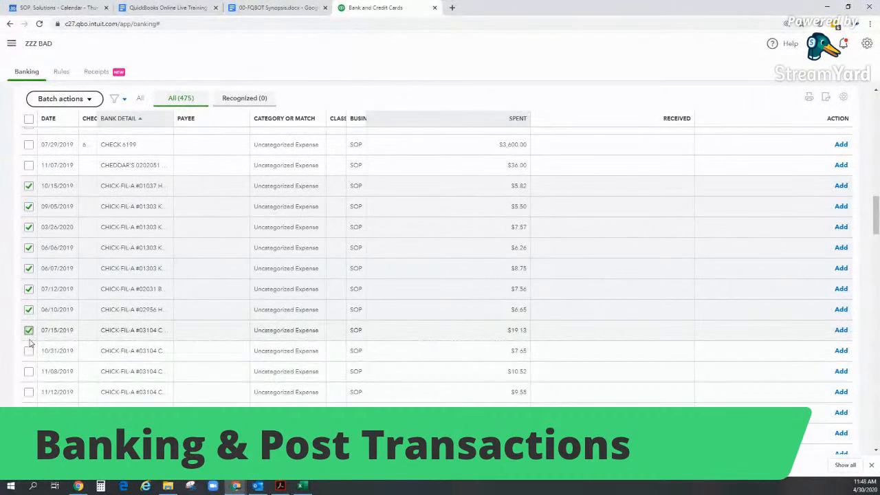
pyautogui.click(28, 371)
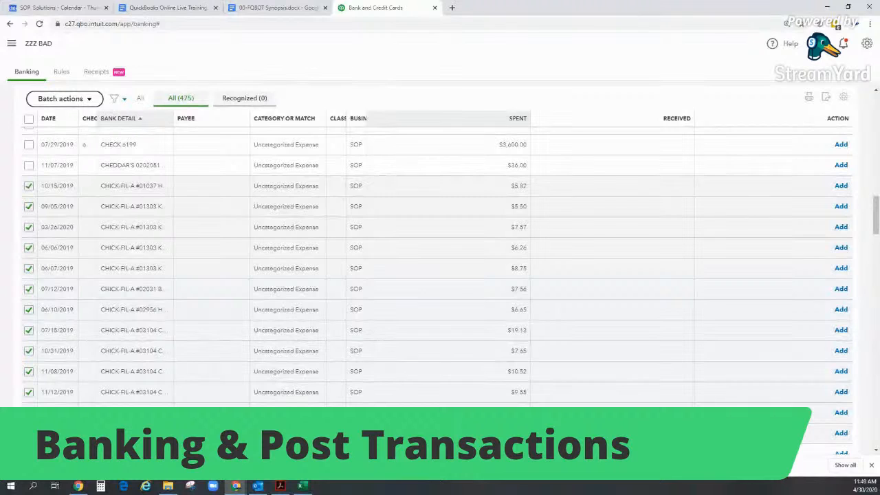
pyautogui.scroll(-1, 441, 275)
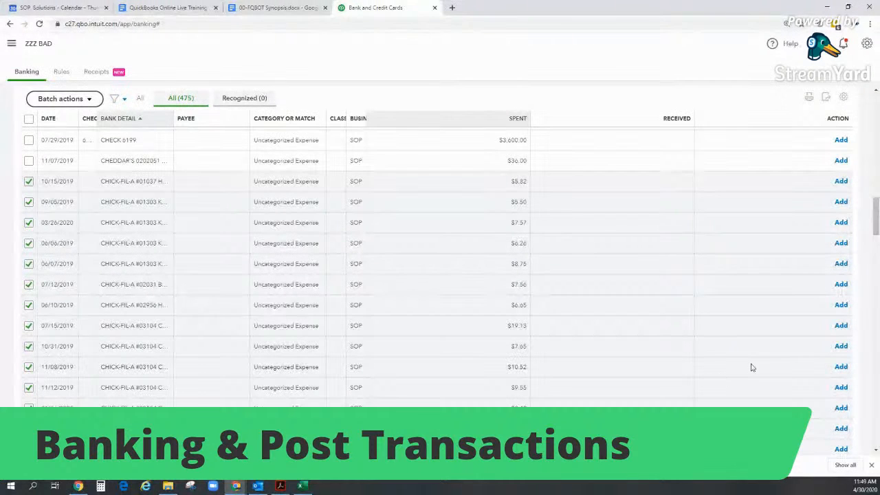
pyautogui.moveTo(876, 235); pyautogui.dragTo(876, 254)
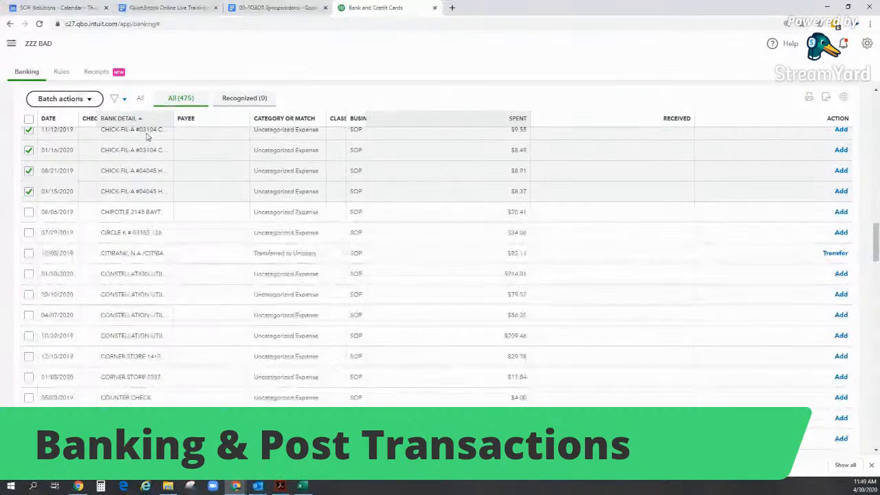
# - Start a batch modification of the selected Chick-Fil-A transactions and set the payee to Chic-Fil-A
pyautogui.click(89, 100)
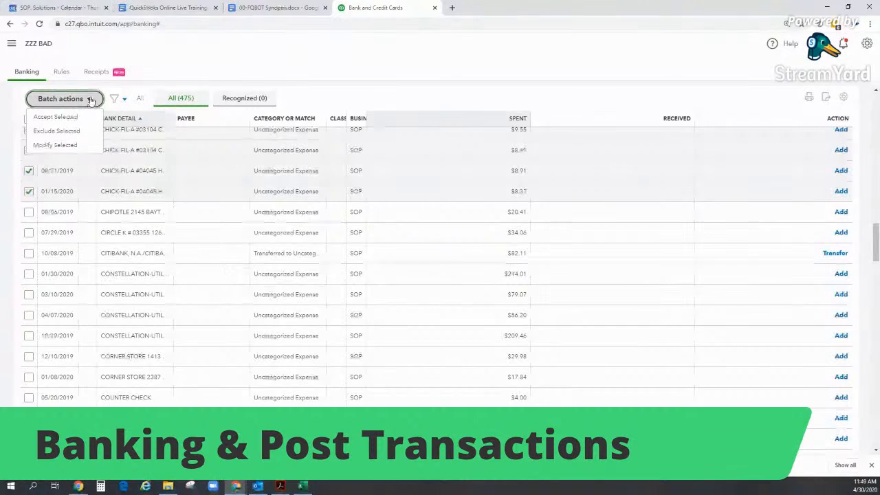
pyautogui.click(89, 146)
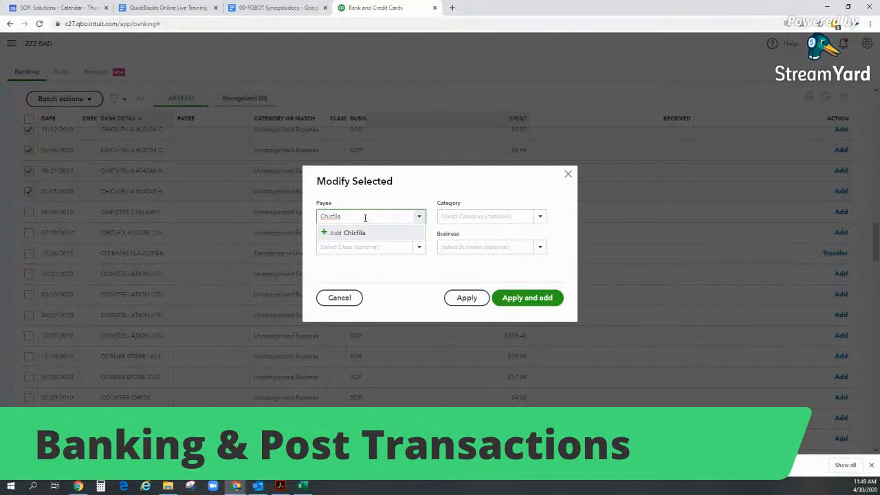
pyautogui.write('il-A')
pyautogui.press('Return')
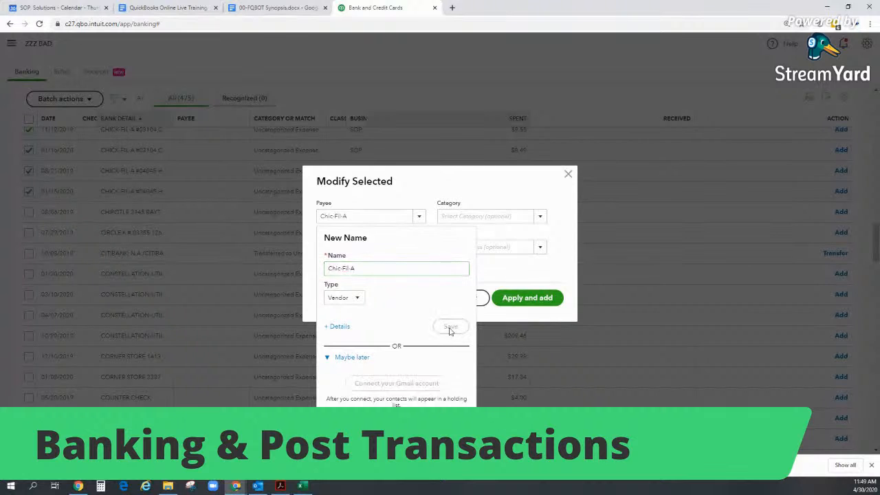
# - Try to add Meals as a new category for the selected Chick-Fil-A transactions
pyautogui.click(489, 218)
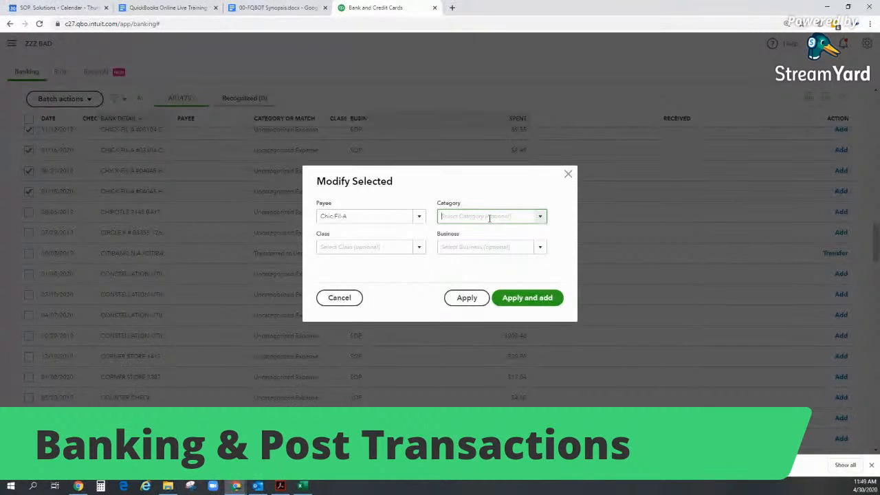
pyautogui.write('Meals')
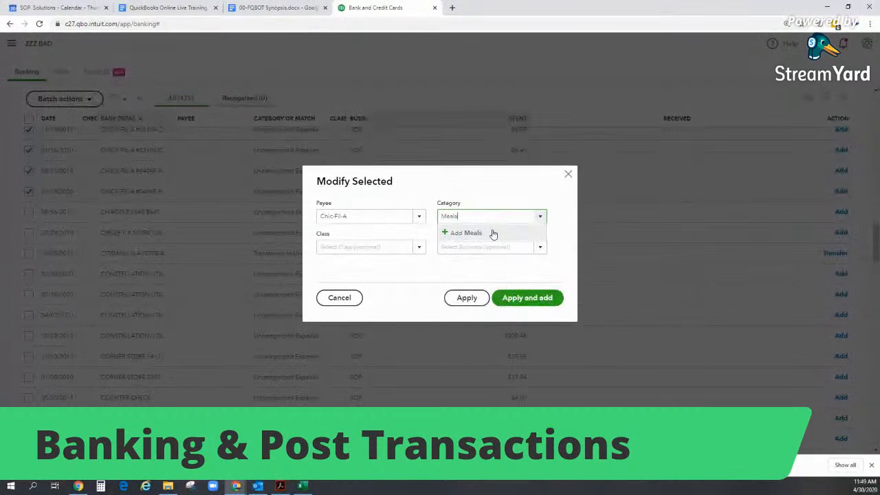
pyautogui.click(493, 234)
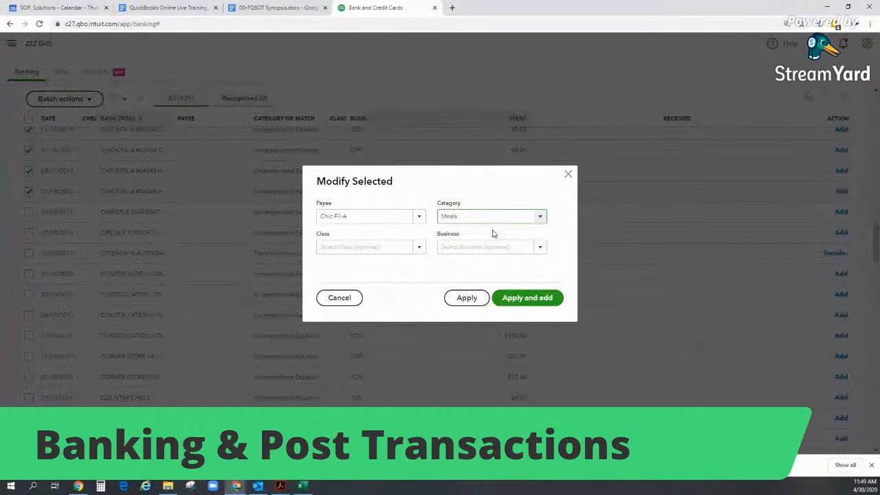
pyautogui.click(541, 217)
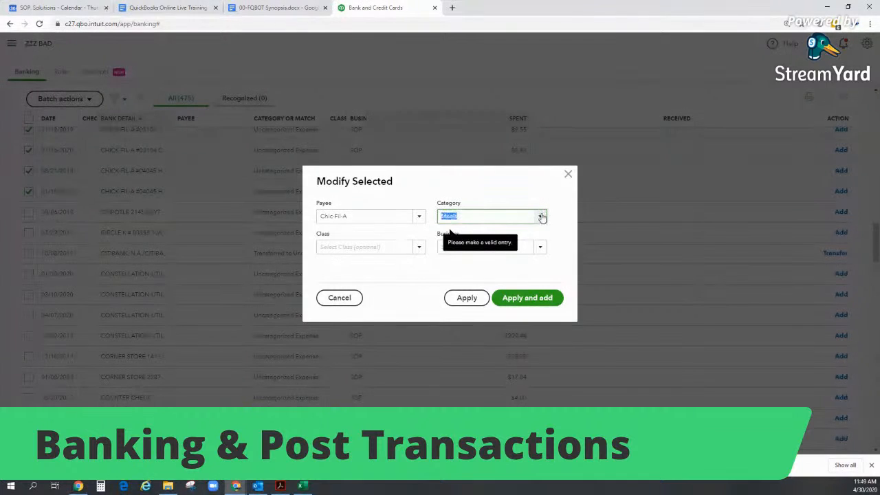
pyautogui.click(542, 216)
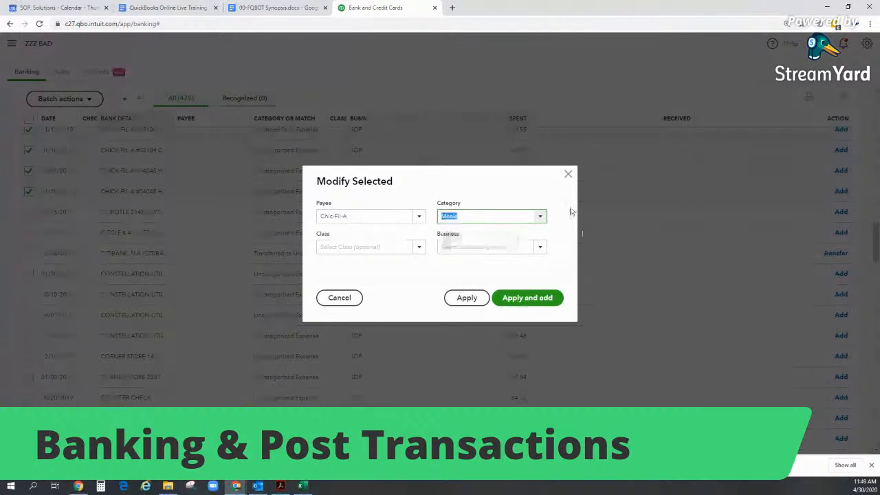
# - Set the Chick-Fil-A batch's category to AMP, its class to TDB and its business to RE
pyautogui.click(540, 217)
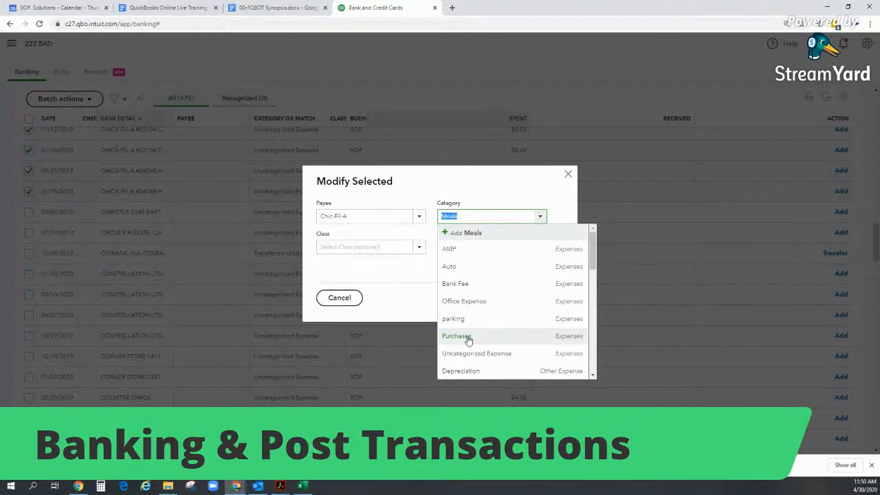
pyautogui.click(470, 253)
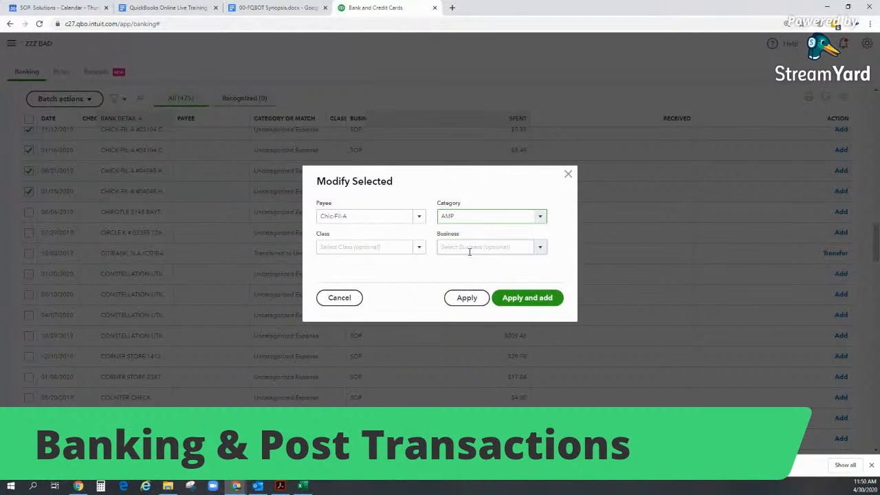
pyautogui.click(358, 248)
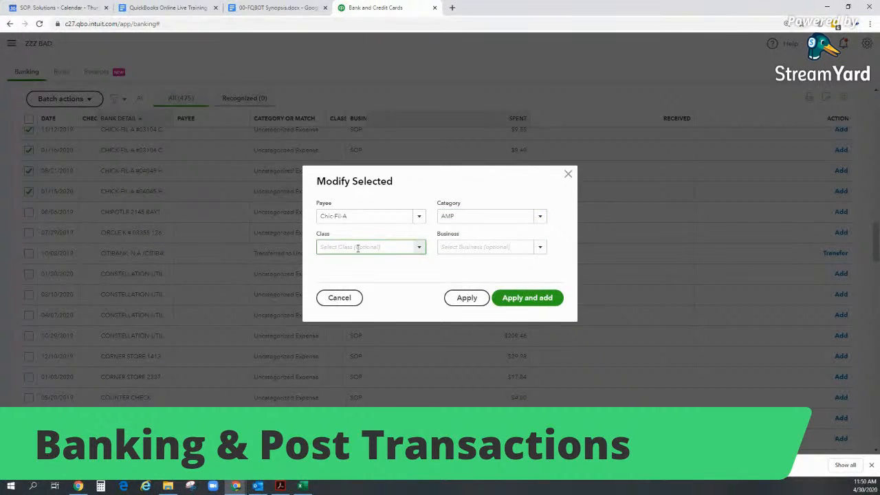
pyautogui.click(421, 248)
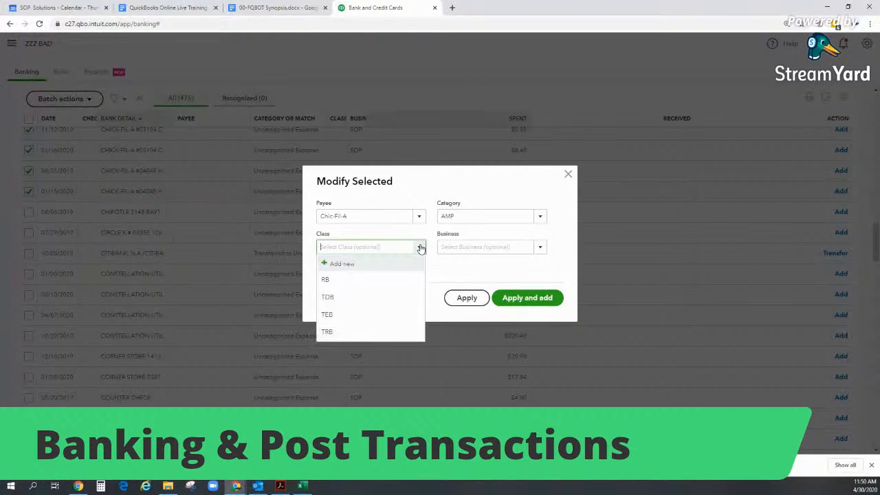
pyautogui.click(383, 298)
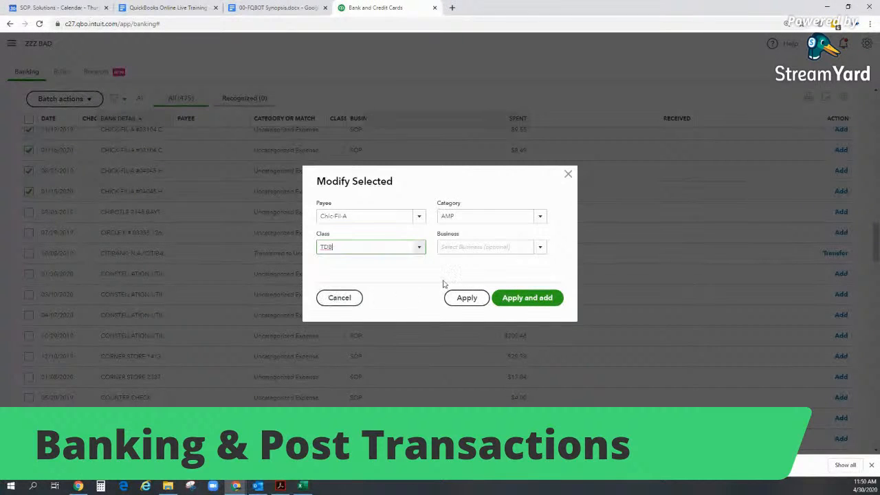
pyautogui.click(528, 247)
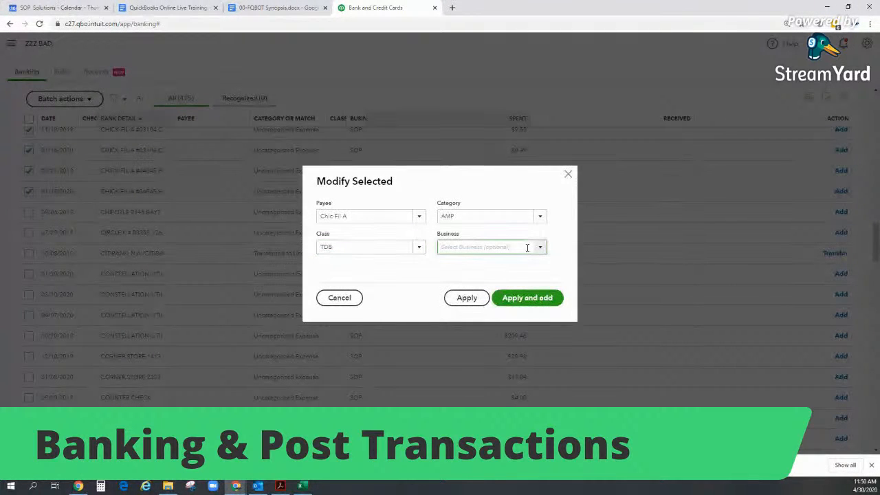
pyautogui.write('r')
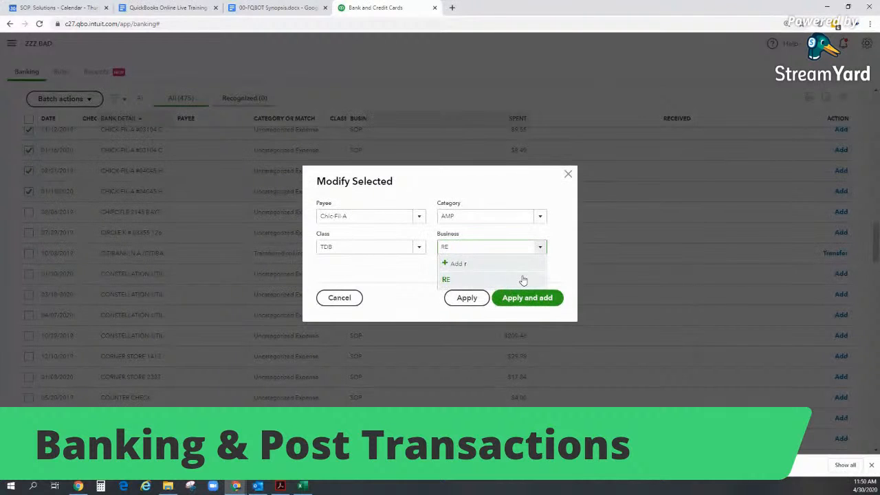
pyautogui.click(522, 280)
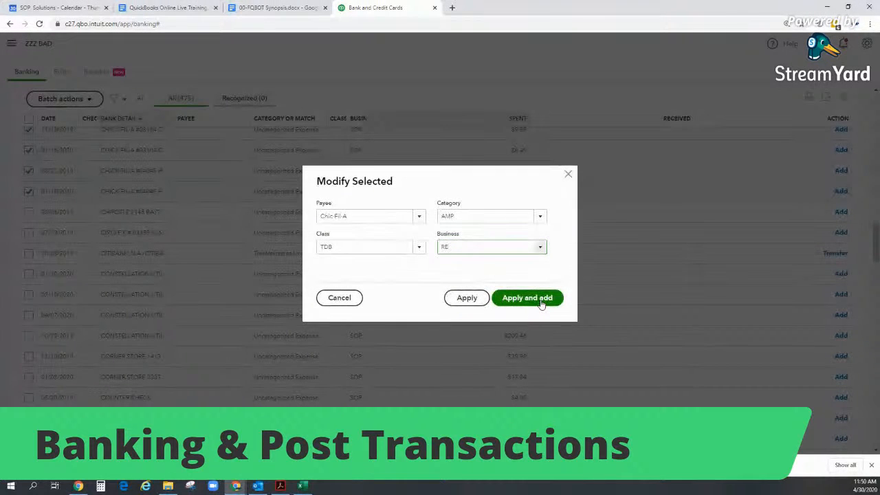
# - Apply the batch changes to the selected Chick-Fil-A transactions and add them to the books
pyautogui.click(541, 300)
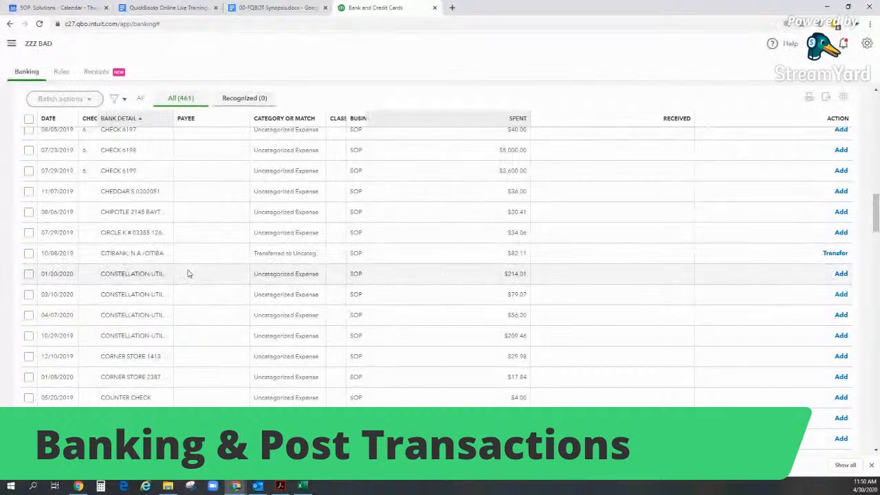
# - Create the vendor Constellation from the 01/30/2020 CONSTELLATION-UTIL transaction and assign it as that transaction's vendor
pyautogui.click(300, 280)
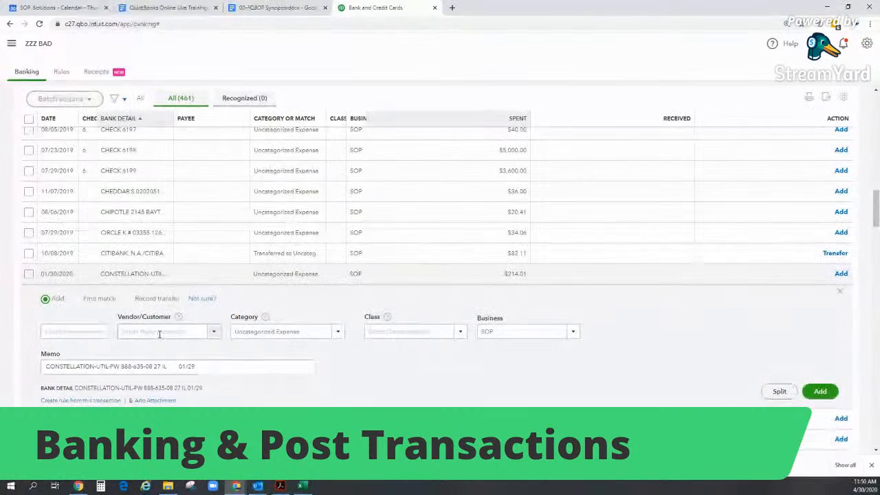
pyautogui.write('Co')
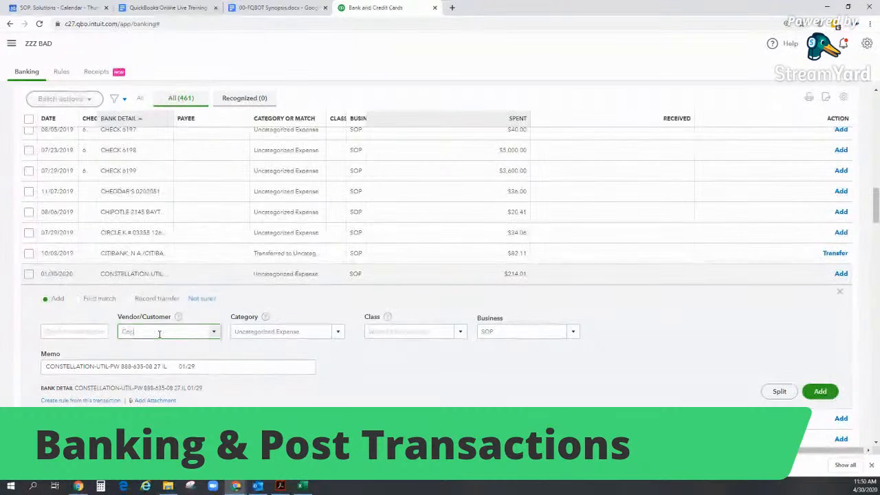
pyautogui.write('nstellation')
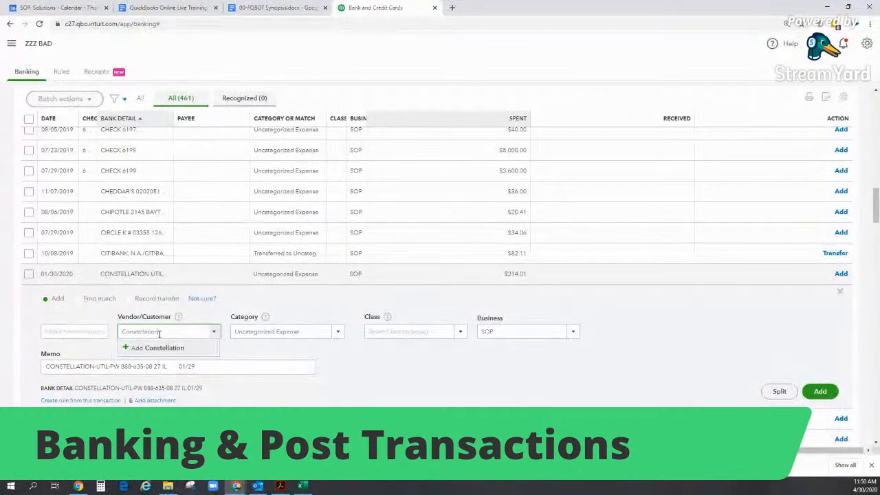
pyautogui.press('Return')
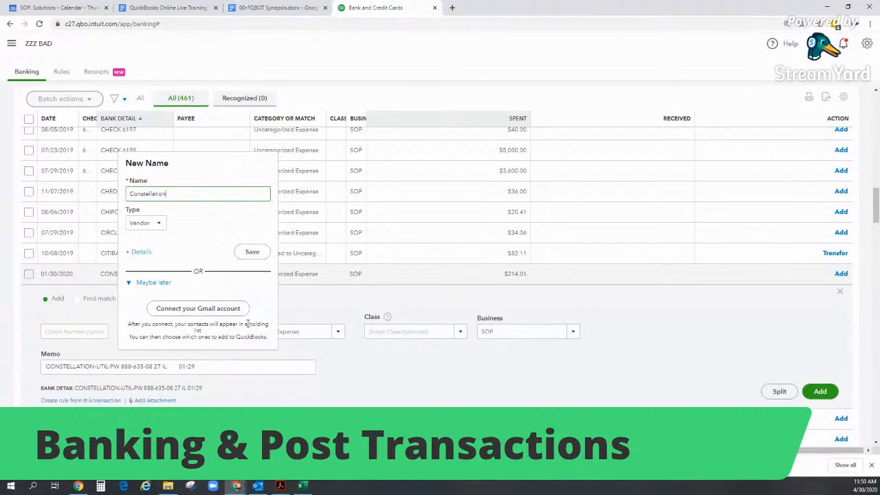
pyautogui.click(252, 252)
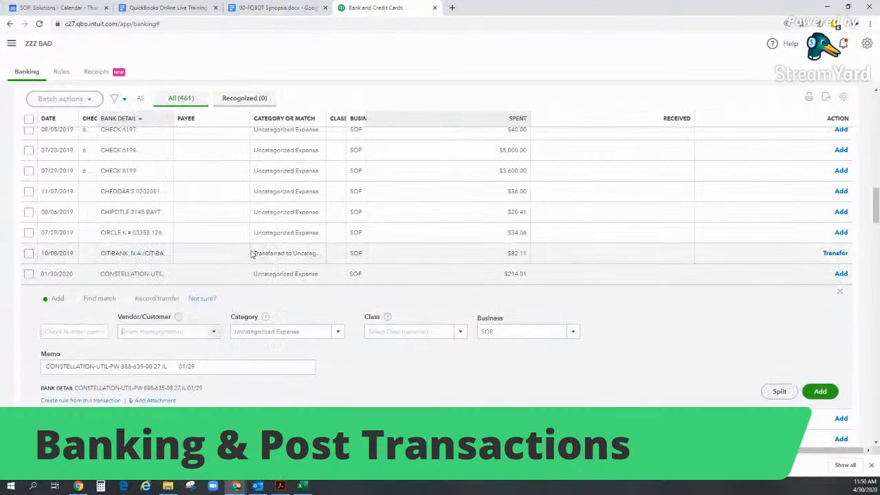
# - Try to set the 01/30/2020 Constellation transaction's category to Utilities
pyautogui.click(309, 332)
pyautogui.write('Utilities')
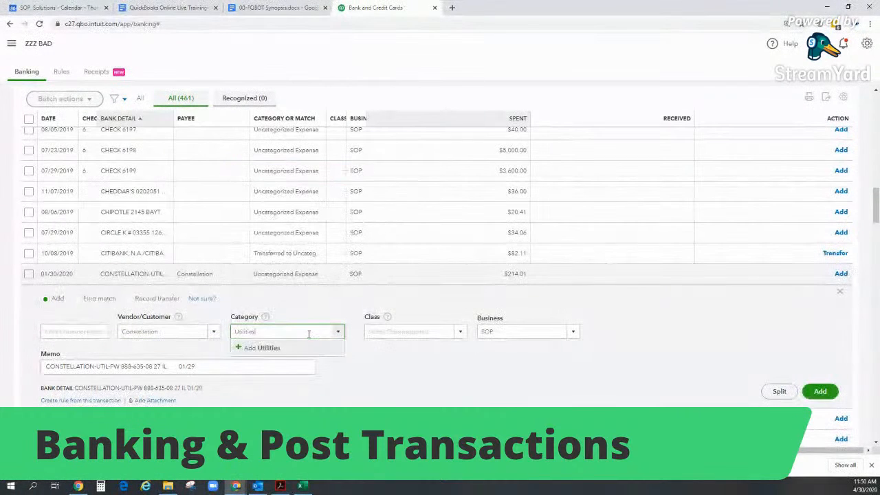
pyautogui.press('Return')
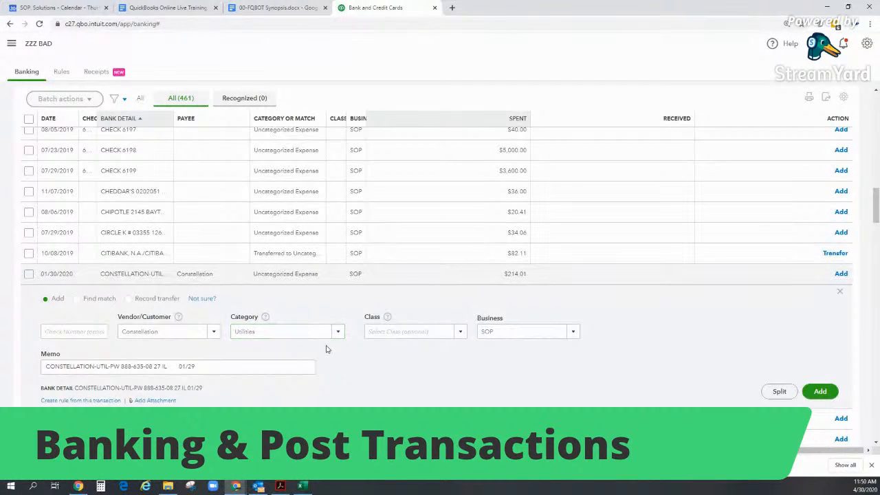
pyautogui.click(341, 333)
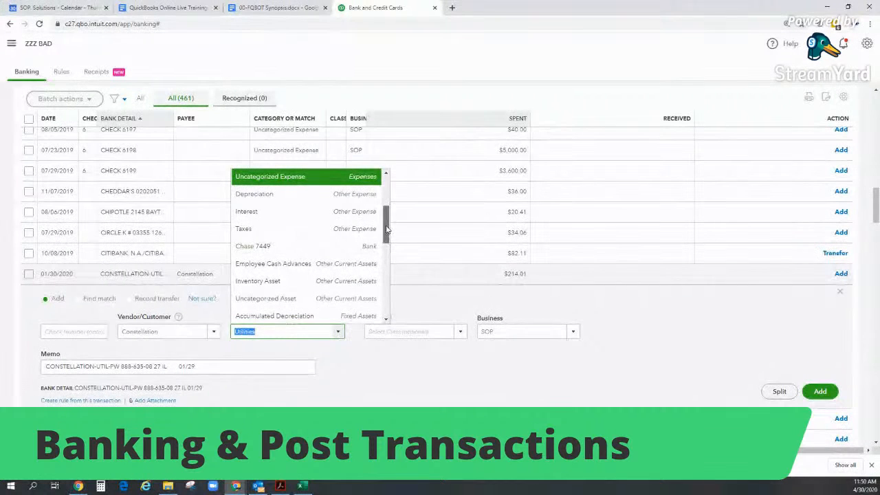
pyautogui.moveTo(385, 231); pyautogui.dragTo(397, 174)
pyautogui.click(298, 330)
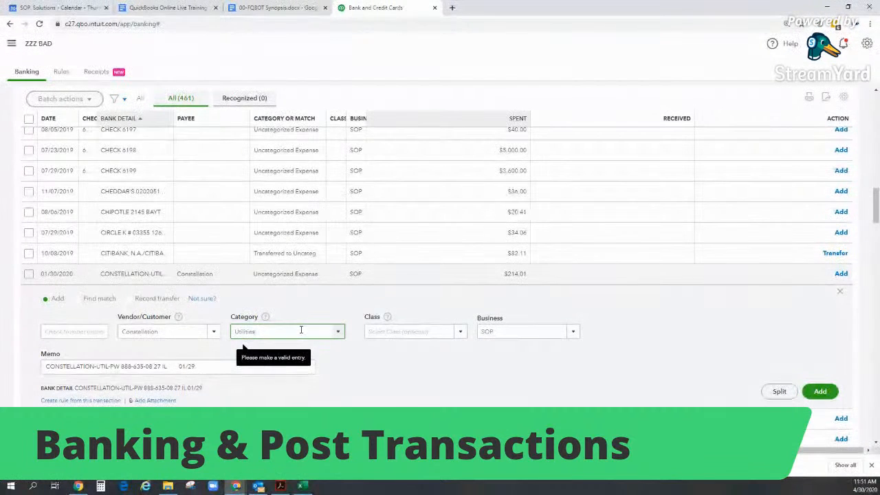
pyautogui.click(183, 332)
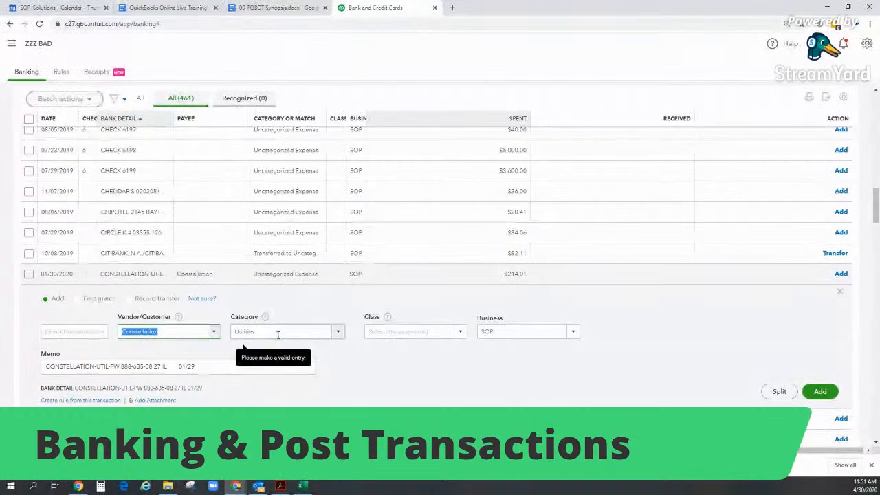
pyautogui.click(278, 334)
pyautogui.press('BackSpace')
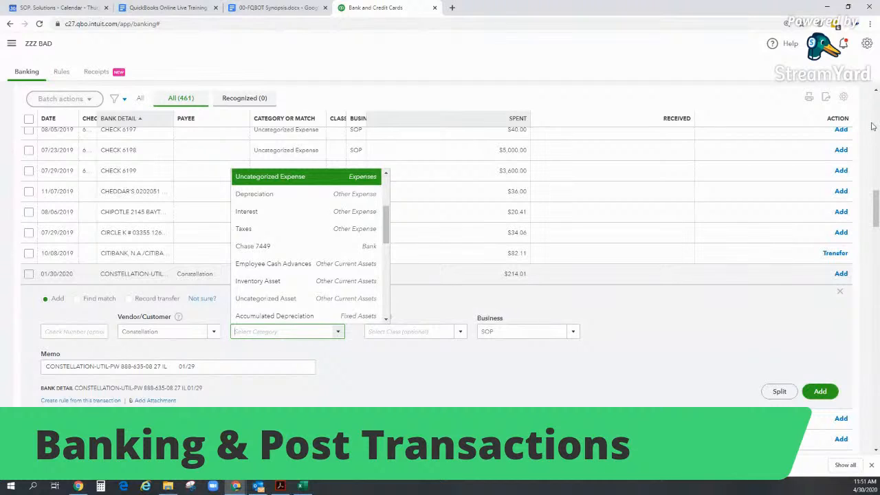
# - Leave the banking review list and open the Profit and Loss report for ZZZ BAD
pyautogui.scroll(15, 872, 126)
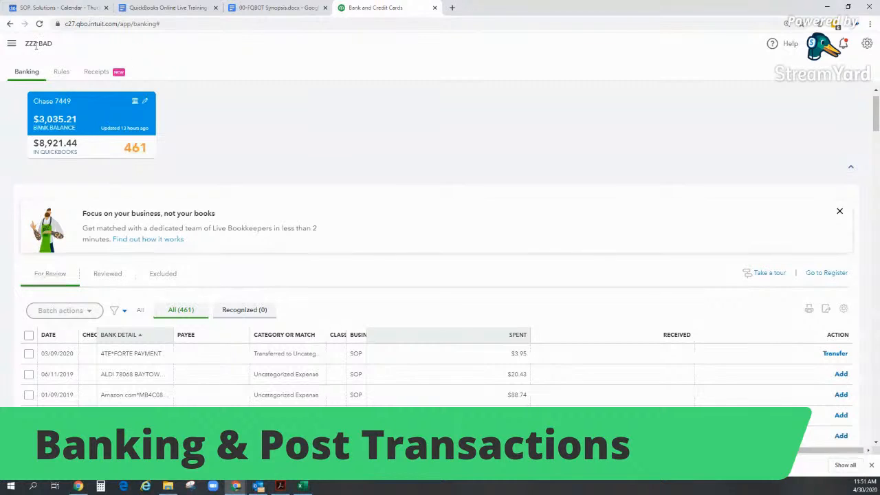
pyautogui.click(13, 45)
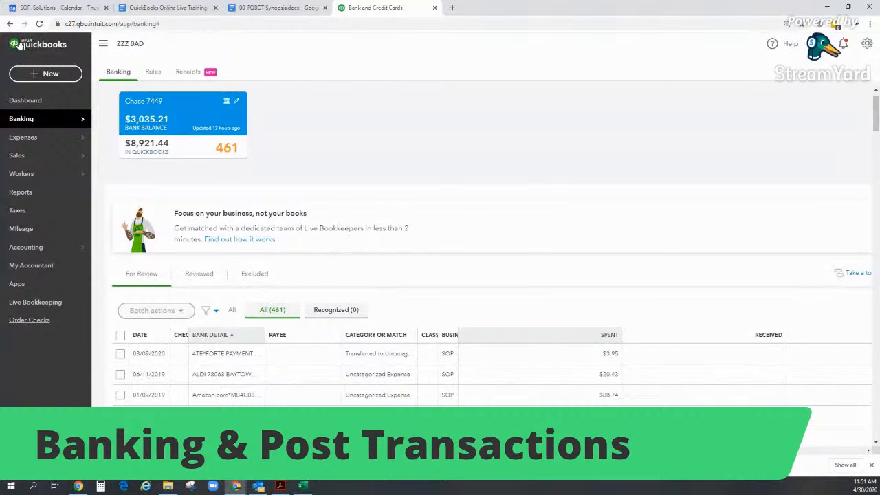
pyautogui.click(21, 193)
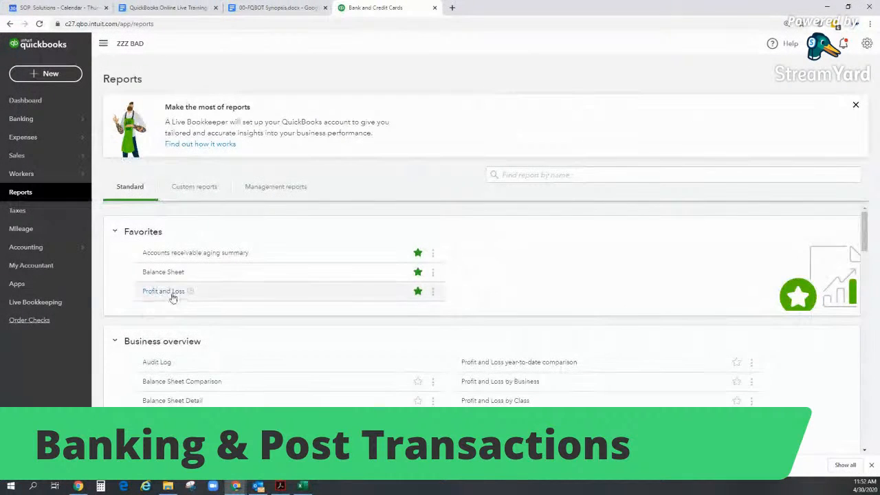
pyautogui.click(165, 291)
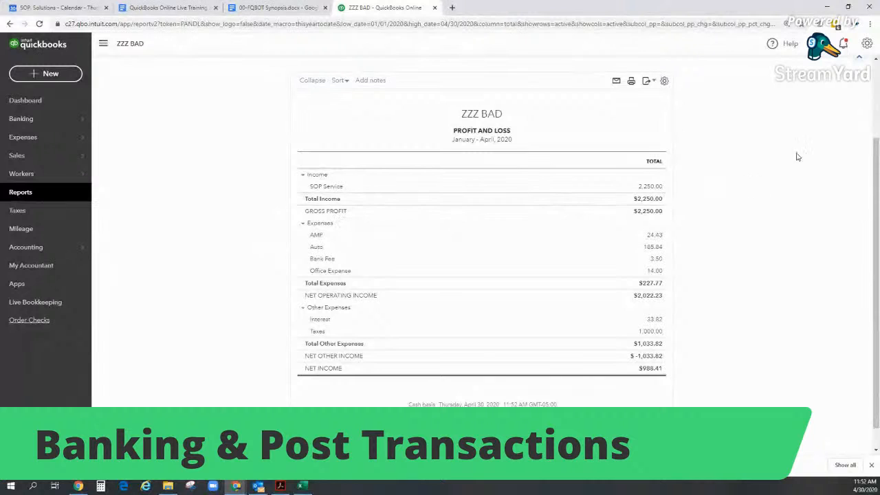
# - Display the Profit and Loss report's columns by Months and rerun the report
pyautogui.moveTo(877, 141); pyautogui.dragTo(877, 109)
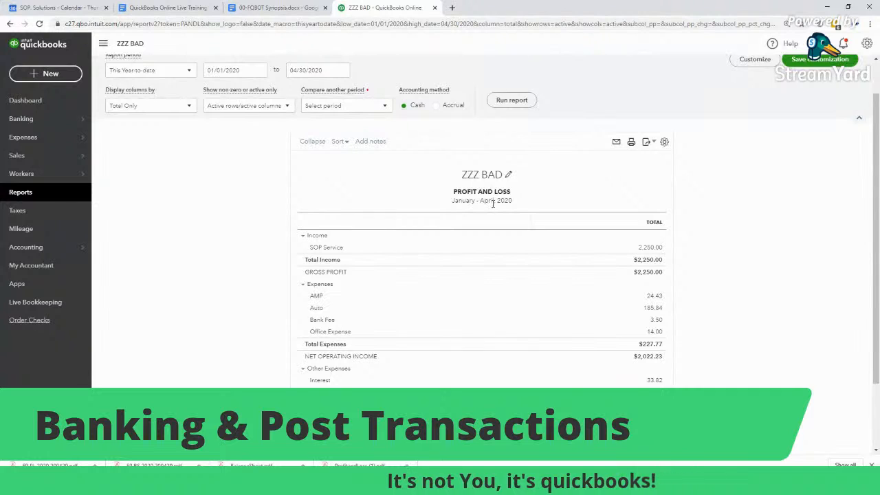
pyautogui.click(189, 106)
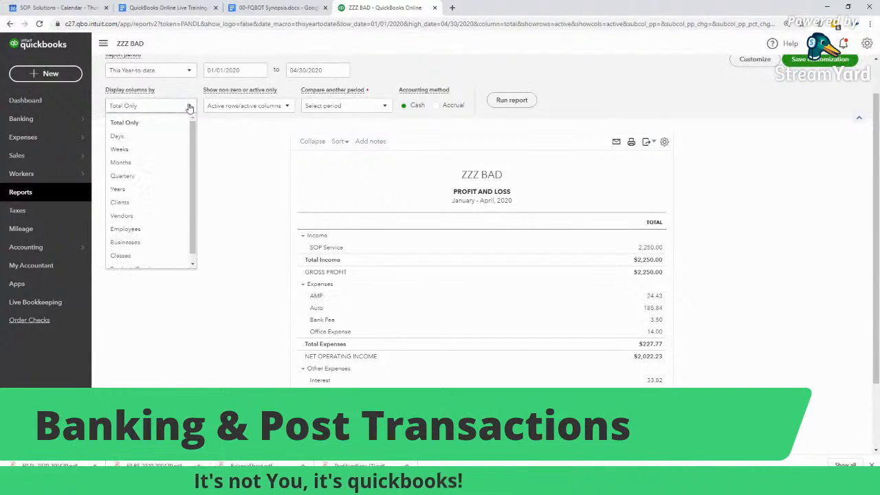
pyautogui.moveTo(878, 138); pyautogui.dragTo(877, 103)
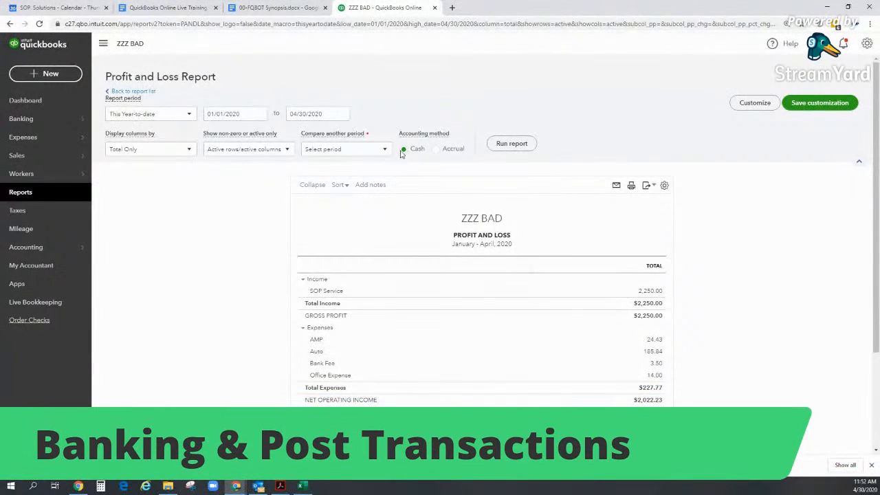
pyautogui.click(190, 152)
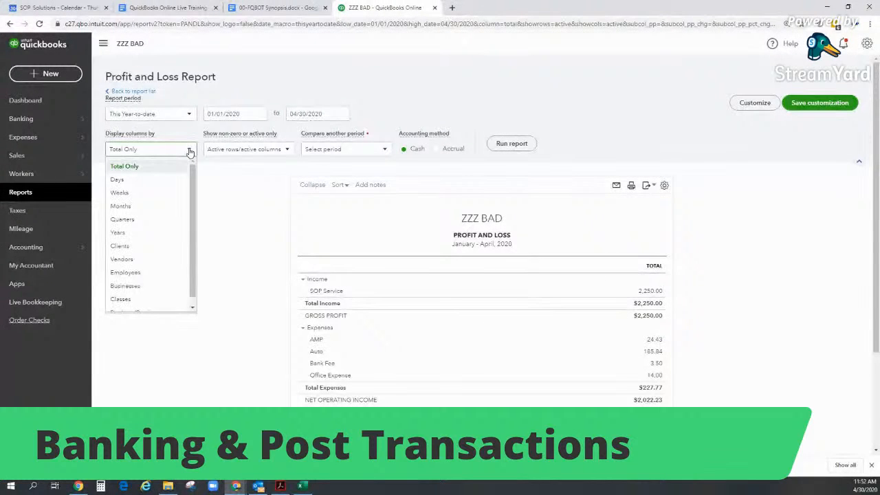
pyautogui.click(153, 207)
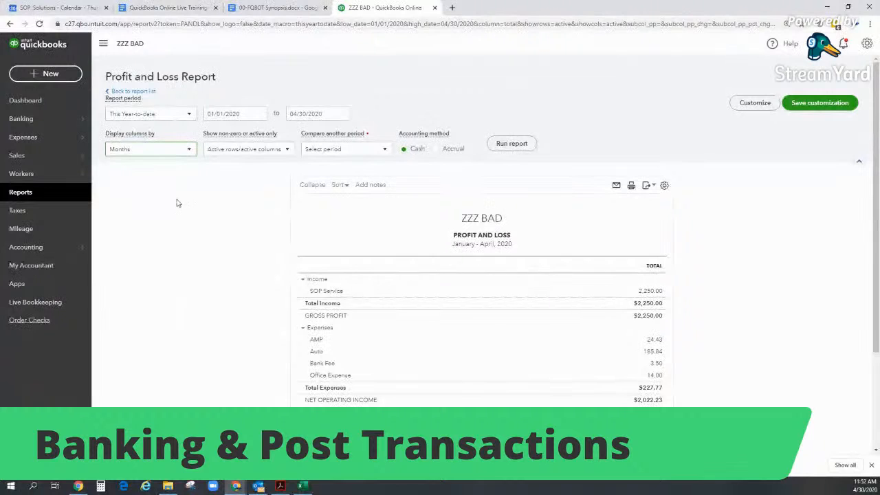
pyautogui.click(512, 144)
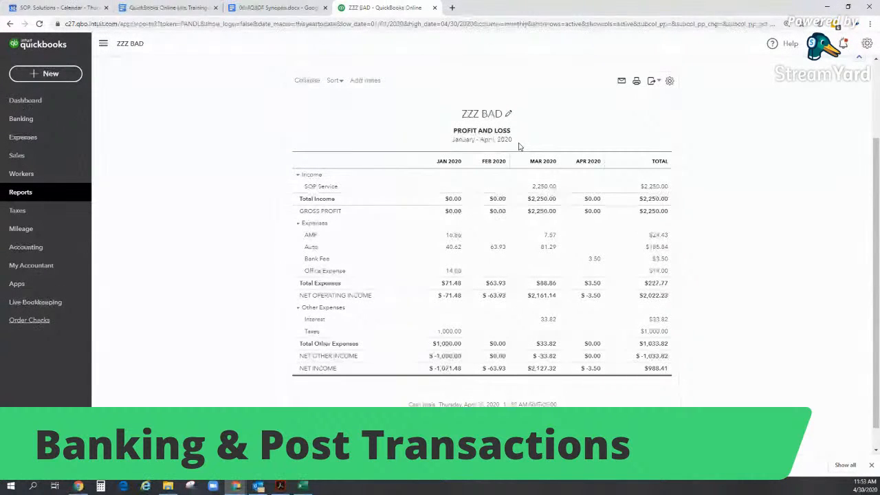
# - Examine the Profit and Loss report's options for showing active, all or non-zero rows and columns
pyautogui.scroll(2, 877, 78)
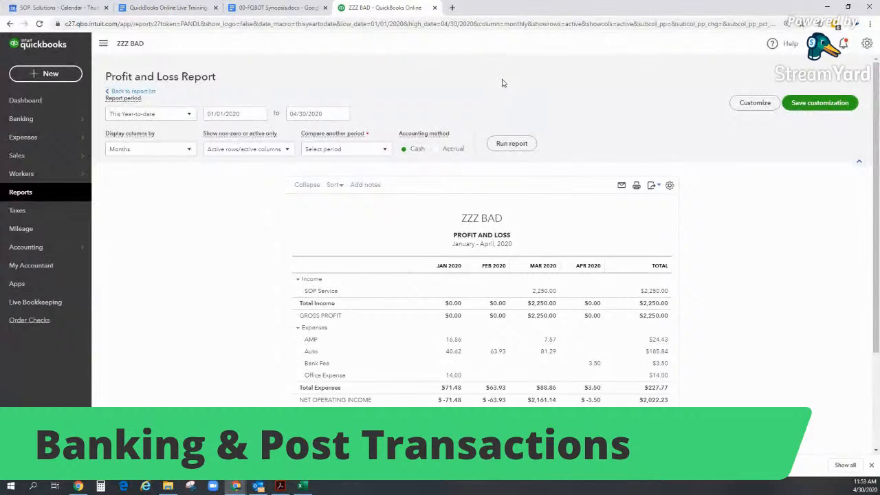
pyautogui.click(281, 150)
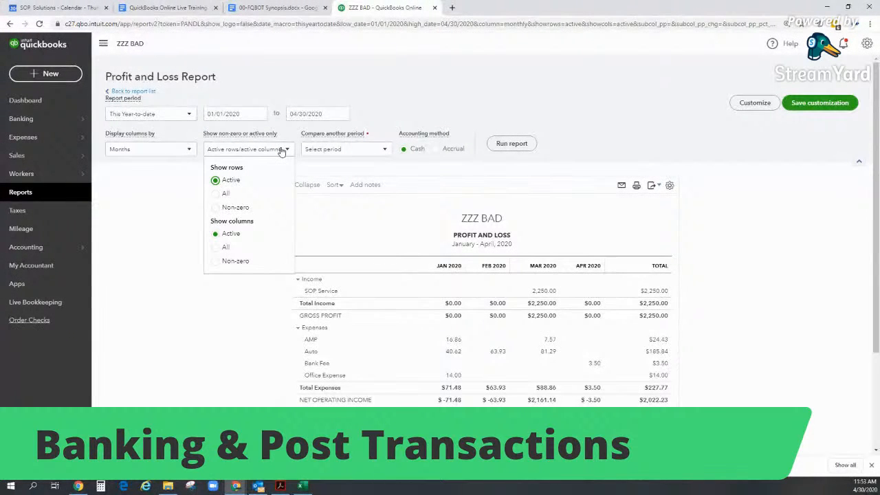
pyautogui.click(281, 150)
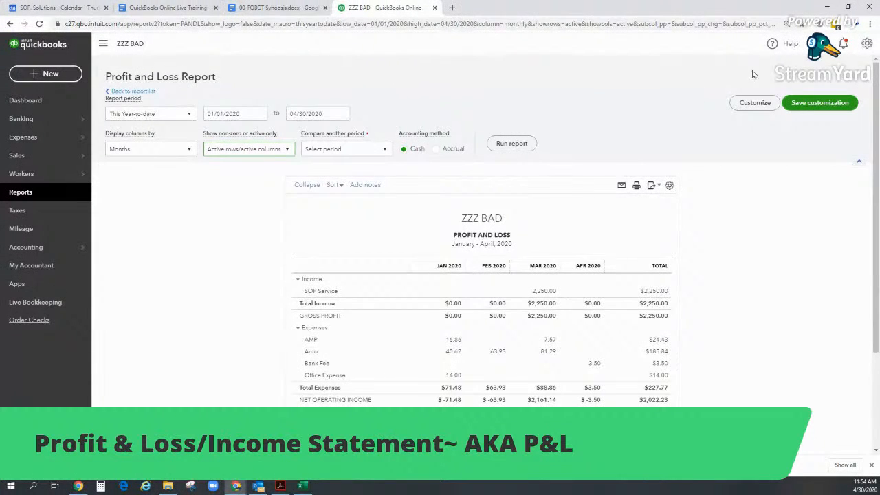
# - Switch to the Premier IEC, LLC company and open its Profit and Loss report
pyautogui.click(867, 45)
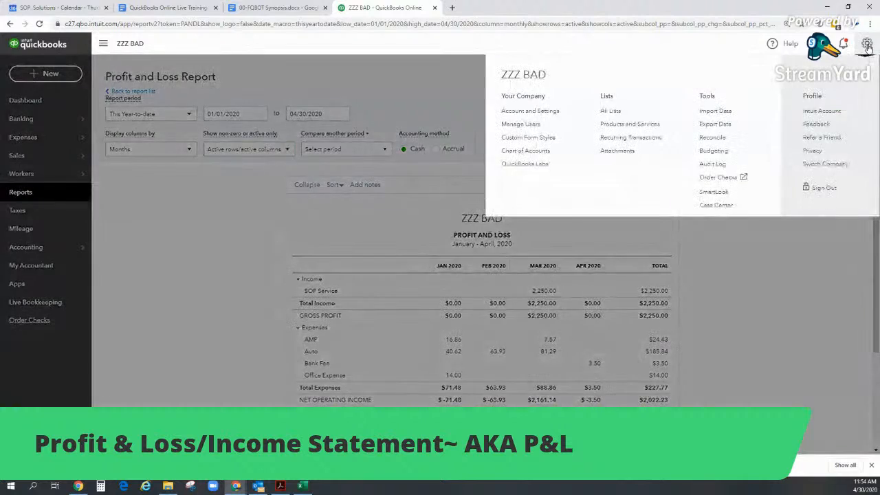
pyautogui.click(819, 165)
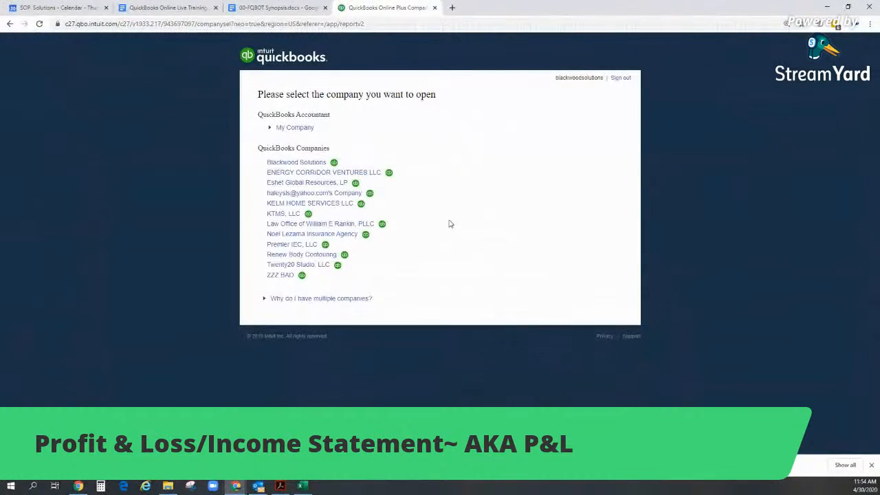
pyautogui.click(285, 245)
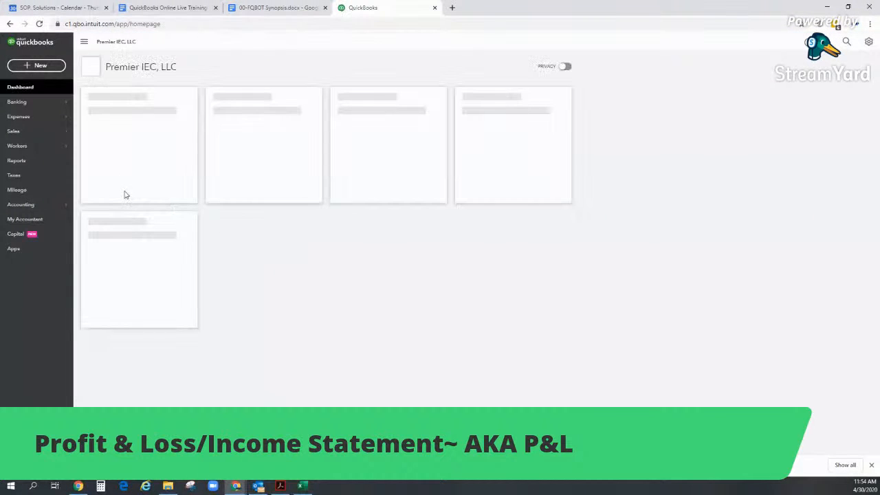
pyautogui.click(16, 161)
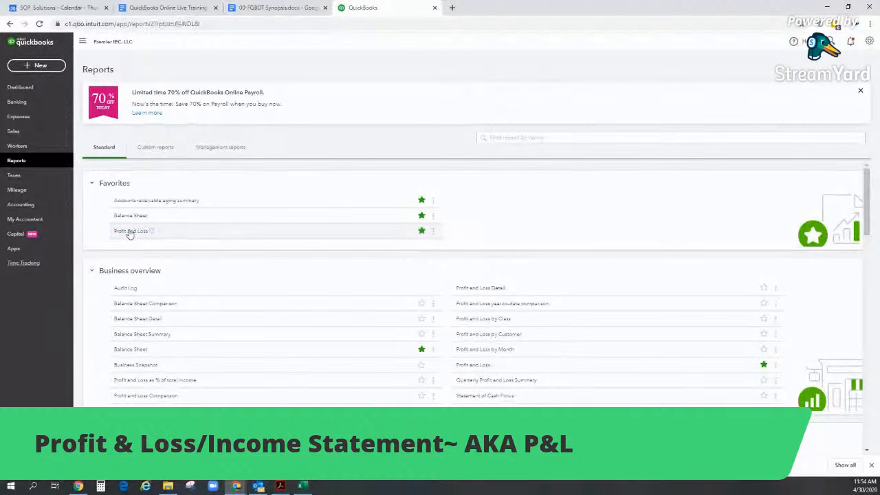
pyautogui.click(130, 232)
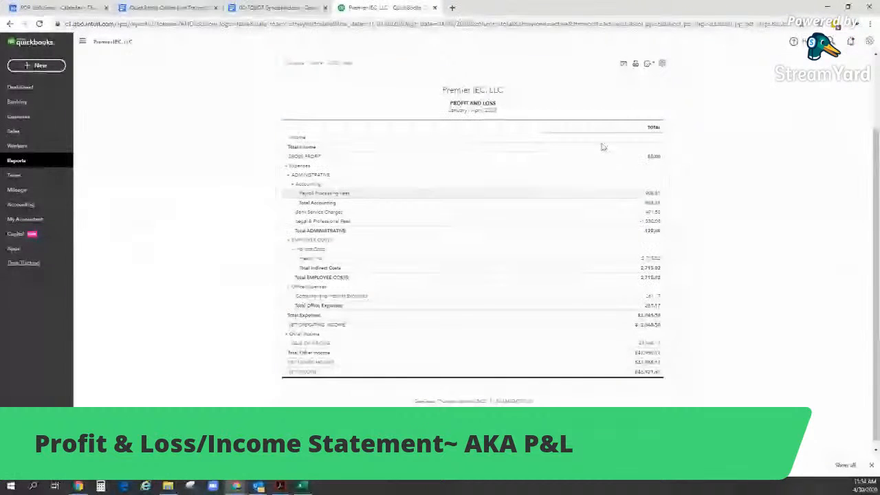
# - Run the Premier IEC Profit and Loss report for the period 01/01/2018 to 12/31/2018
pyautogui.scroll(2, 875, 66)
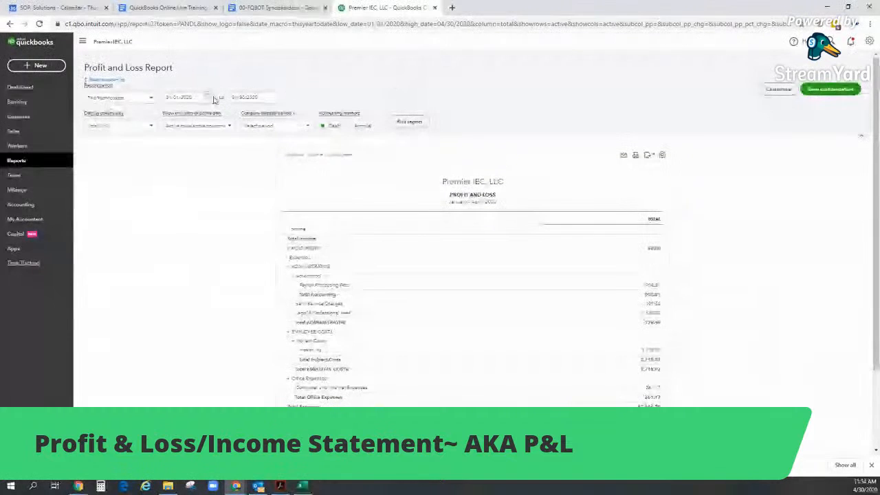
pyautogui.click(200, 97)
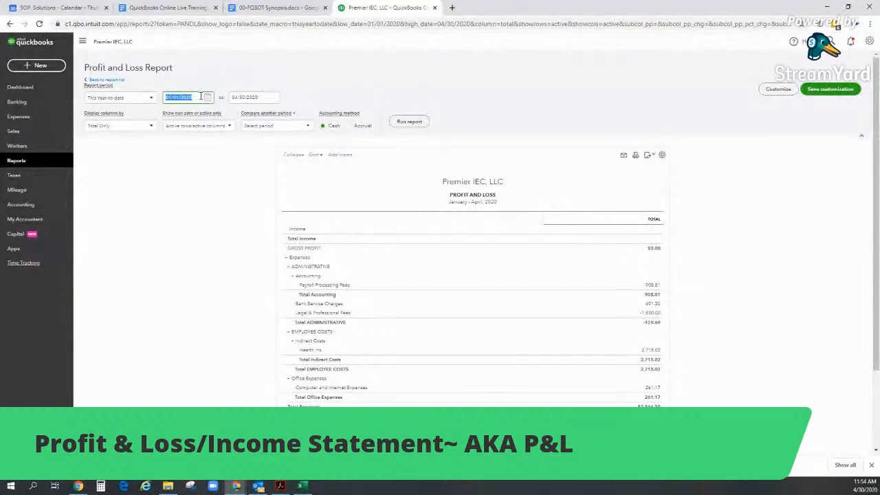
pyautogui.write('01/01/2018')
pyautogui.press('Tab')
pyautogui.write('12/31/2018')
pyautogui.click(409, 121)
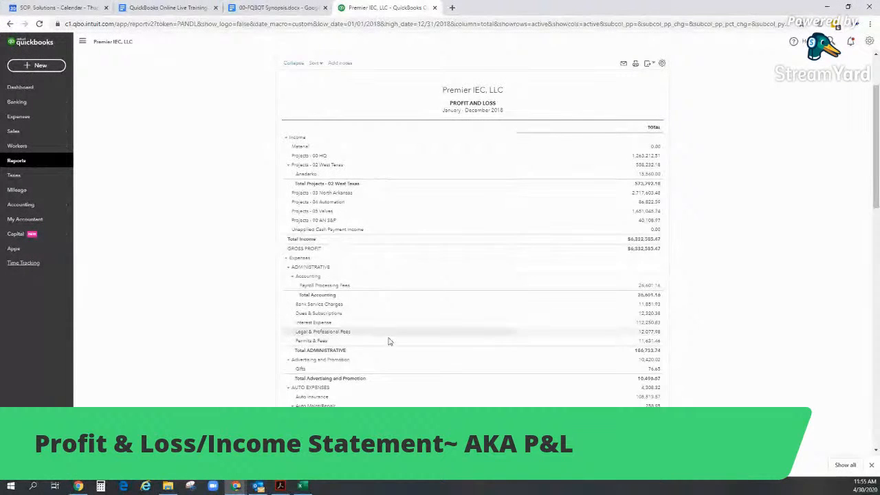
# - Collapse the 2018 Profit and Loss report to its main accounts, and expand the sub-accounts again
pyautogui.click(294, 63)
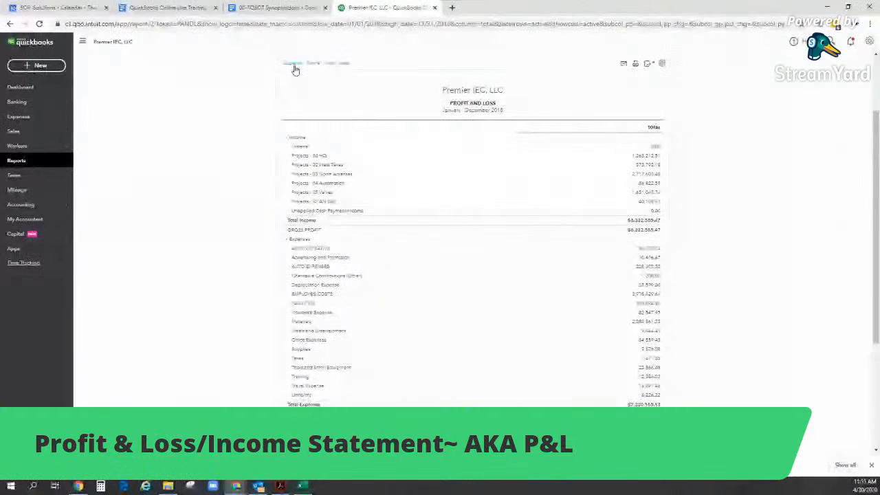
pyautogui.click(292, 64)
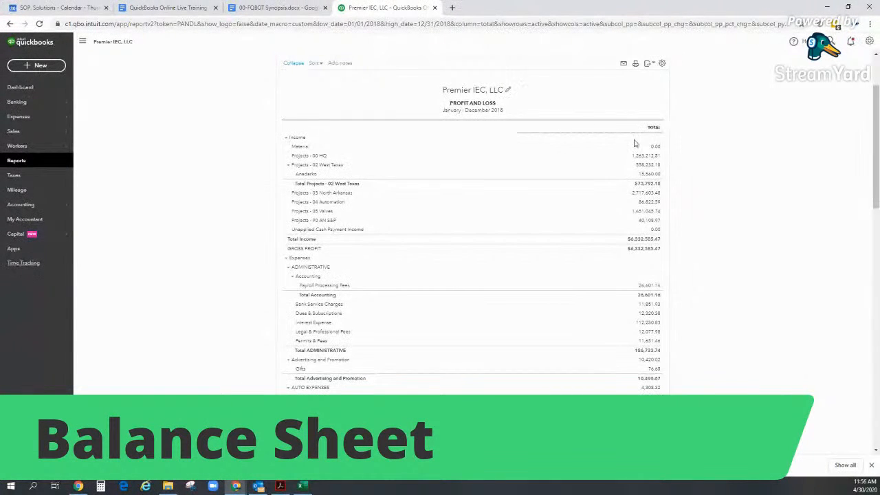
# - Collapse the 2018 Profit and Loss report to its main accounts and review the income, expense, other income and other expense sections
pyautogui.moveTo(879, 140); pyautogui.dragTo(872, 279)
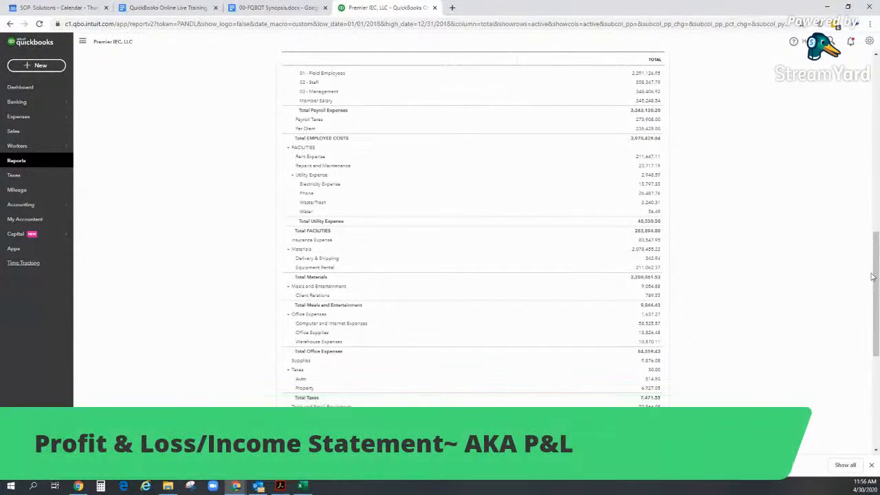
pyautogui.moveTo(876, 278); pyautogui.dragTo(876, 110)
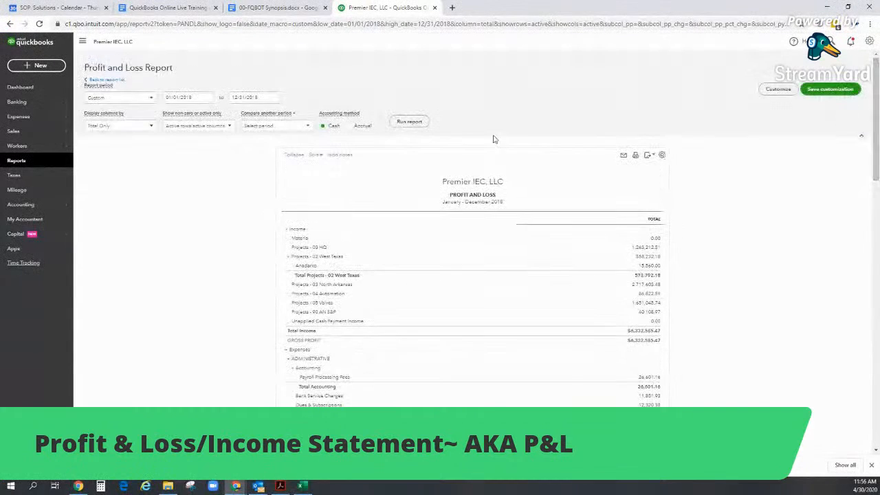
pyautogui.click(291, 157)
pyautogui.scroll(-1, 292, 160)
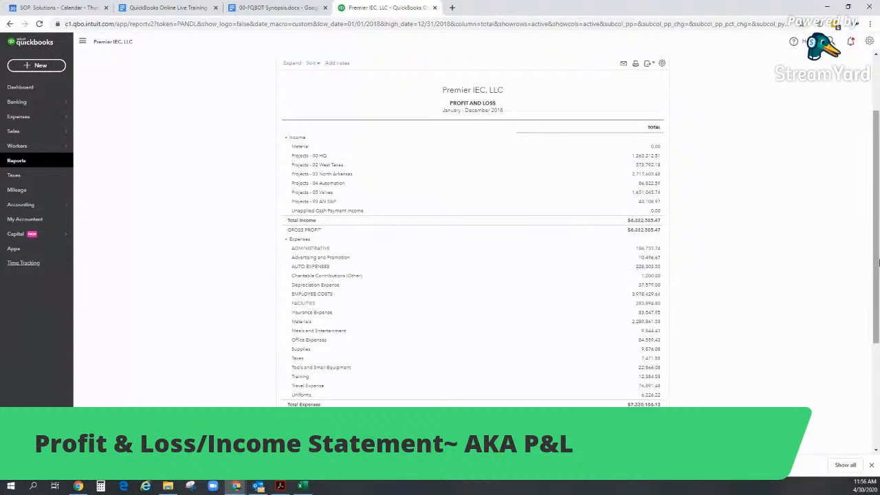
pyautogui.moveTo(876, 254); pyautogui.dragTo(878, 290)
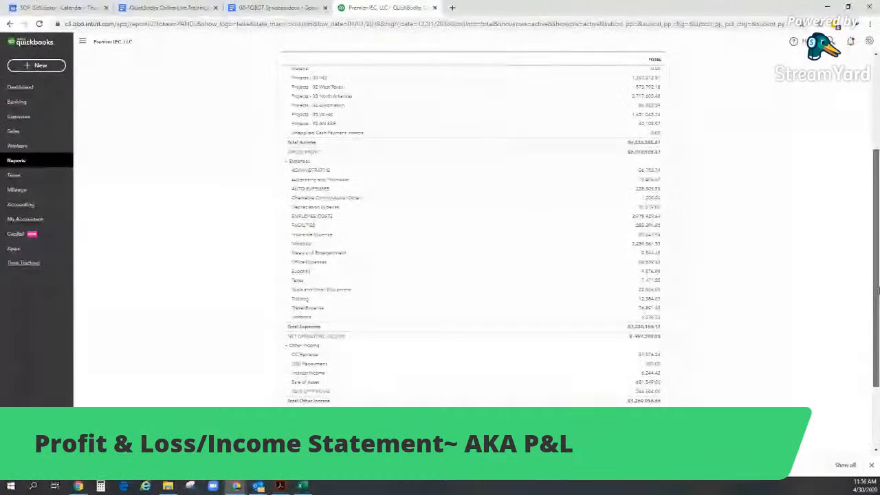
pyautogui.moveTo(879, 292); pyautogui.dragTo(879, 296)
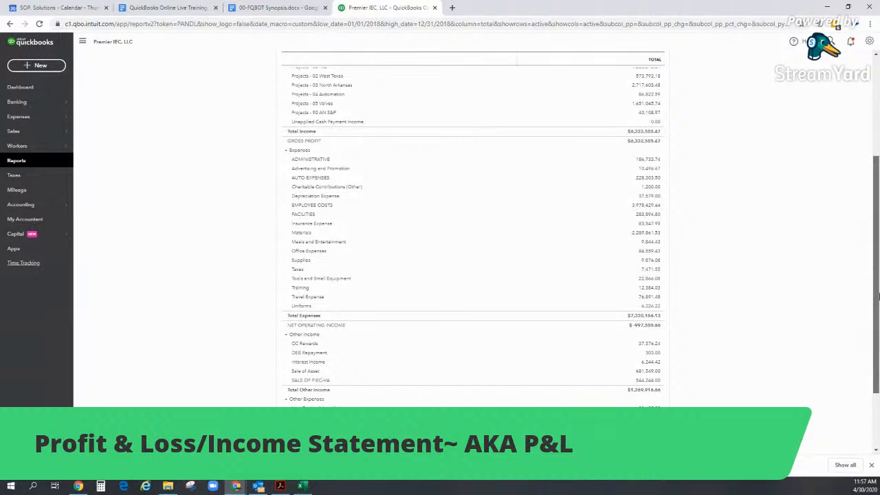
pyautogui.moveTo(878, 295); pyautogui.dragTo(878, 302)
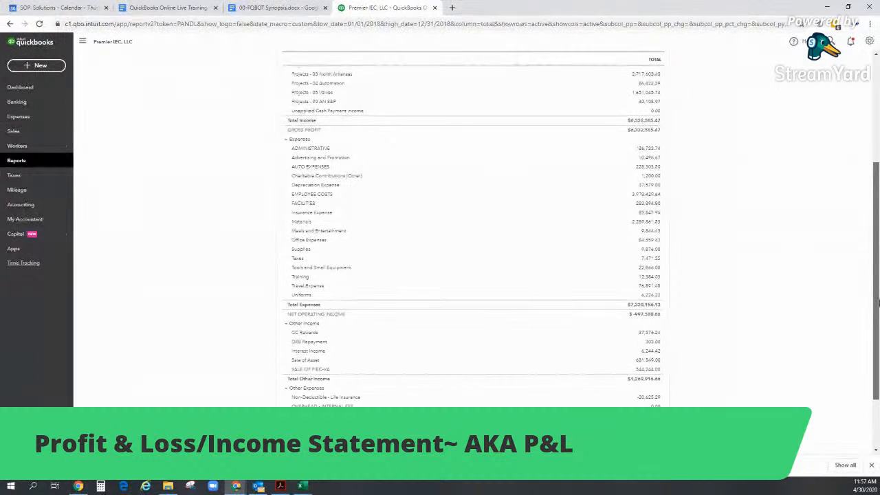
pyautogui.moveTo(878, 303)
pyautogui.mouseDown()
pyautogui.moveTo(878, 260)
pyautogui.moveTo(877, 312)
pyautogui.mouseUp()
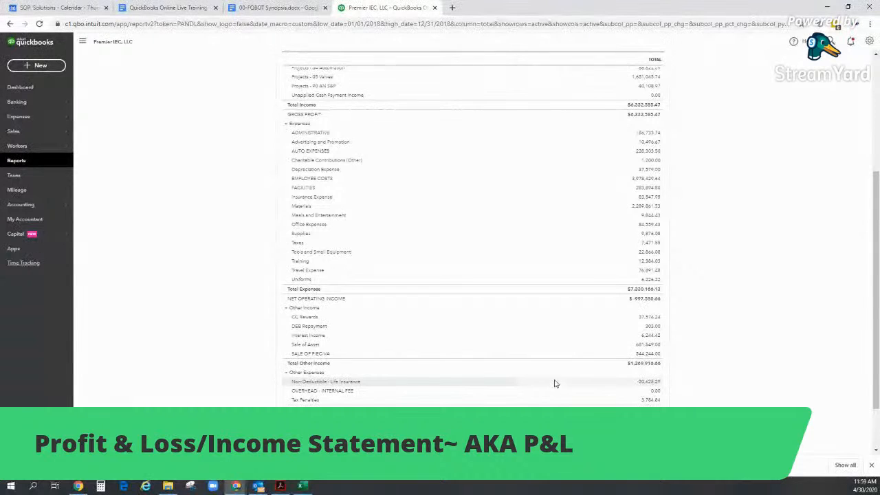
# - Run the 2018 Profit and Loss report with columns displayed by Classes, and collapse its Income section
pyautogui.moveTo(877, 186); pyautogui.dragTo(878, 79)
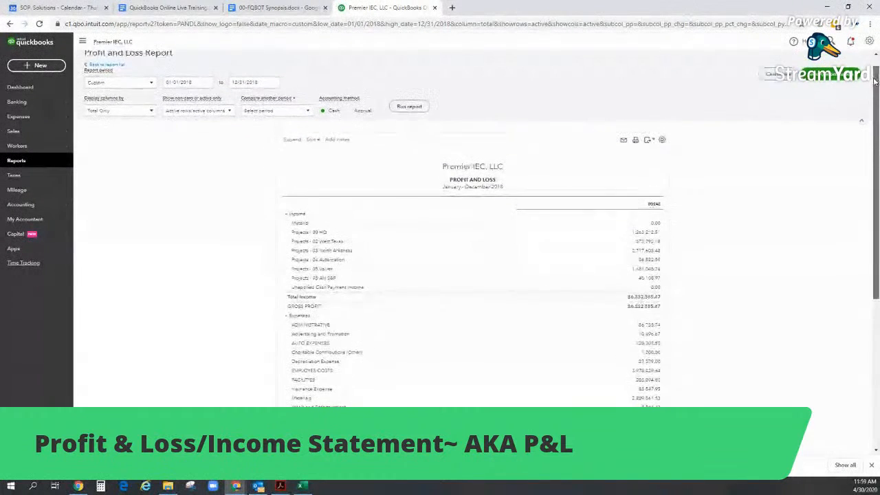
pyautogui.click(151, 114)
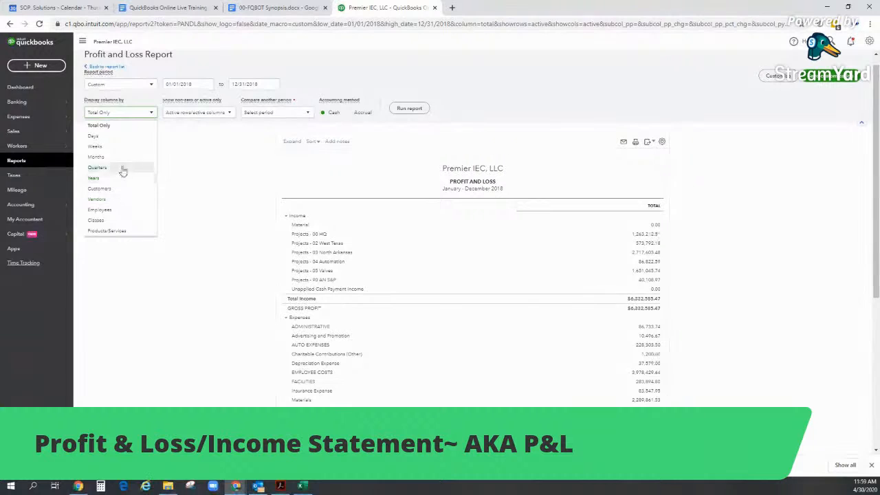
pyautogui.click(114, 222)
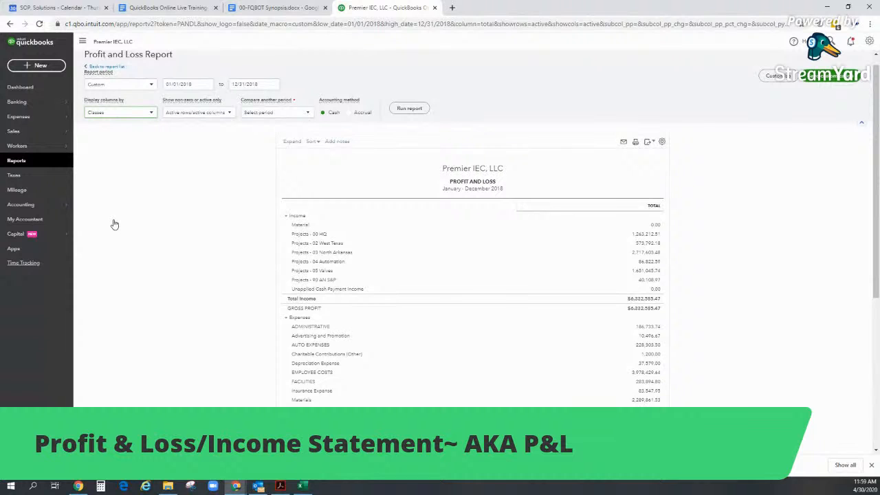
pyautogui.click(416, 114)
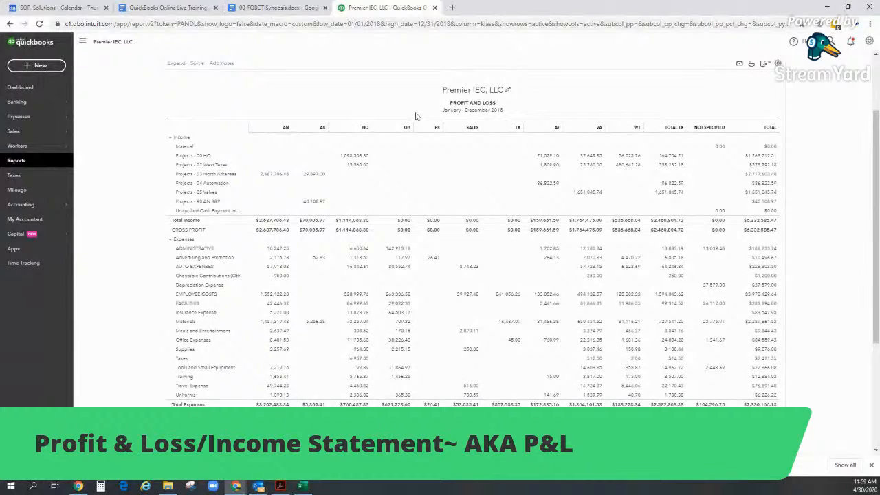
pyautogui.click(170, 140)
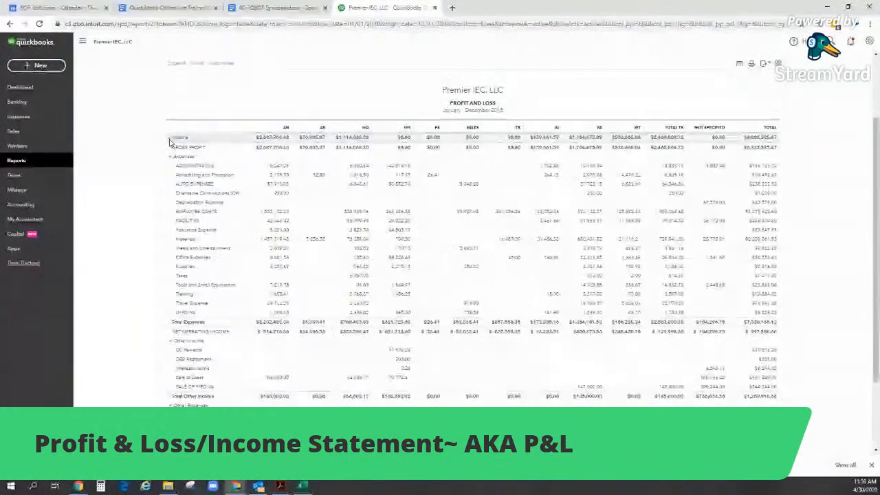
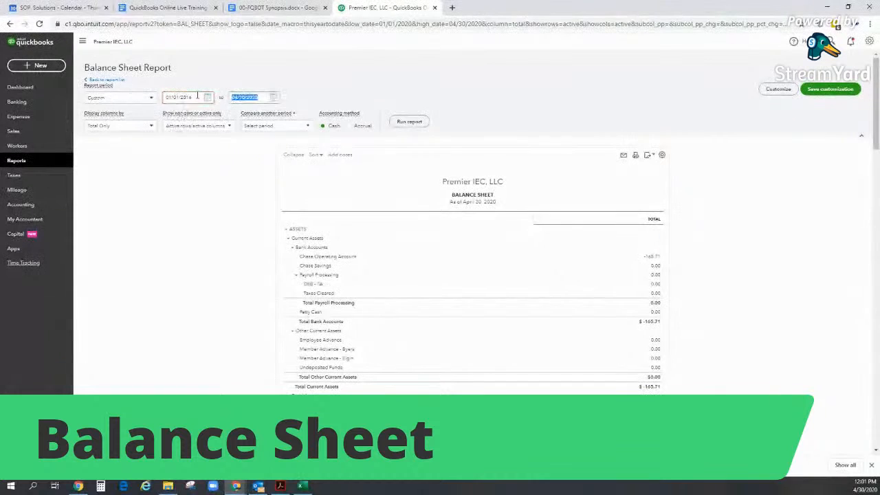
# - Run the Balance Sheet report for 01/01/2016 to 12/31/2018 with columns displayed by Years
pyautogui.write('1231')
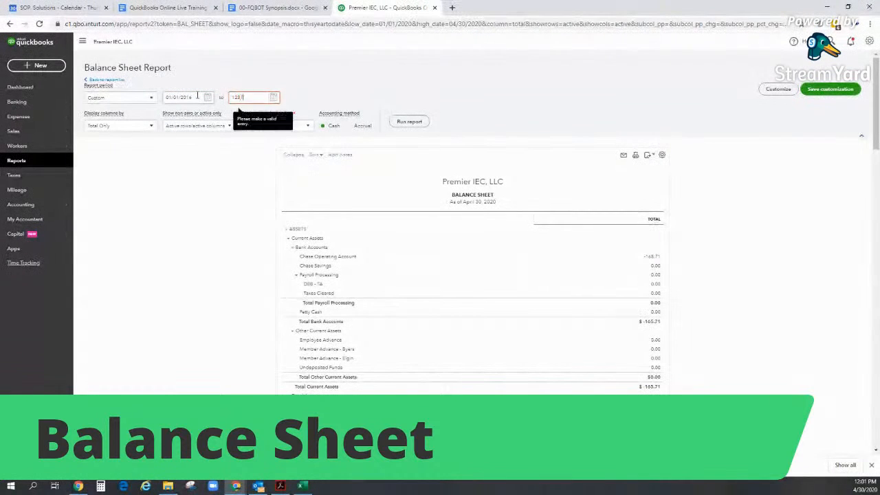
pyautogui.write('18')
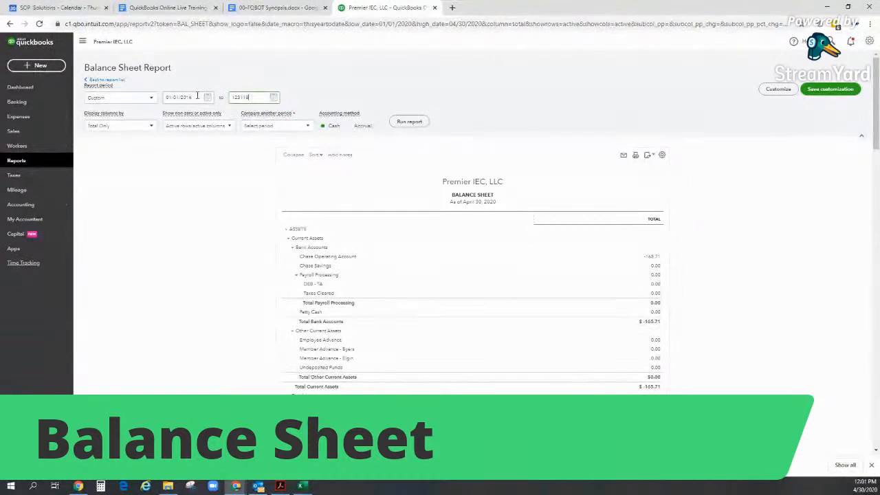
pyautogui.click(197, 97)
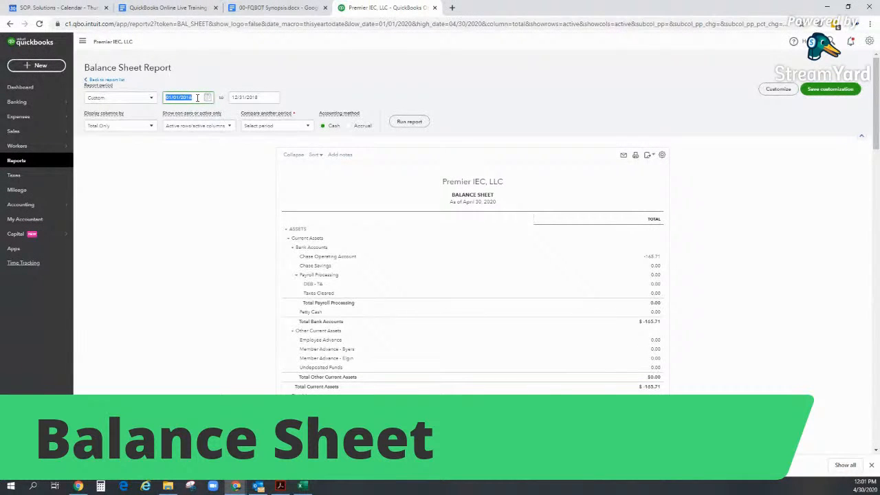
pyautogui.click(152, 127)
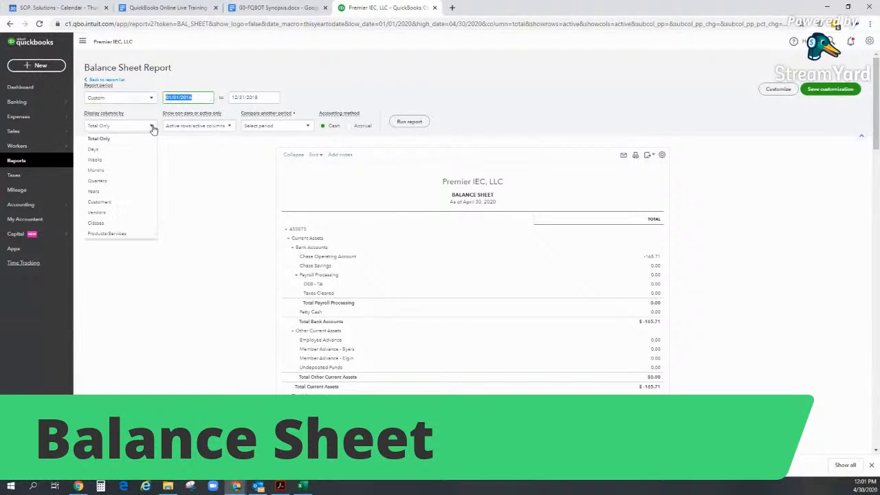
pyautogui.click(109, 194)
pyautogui.click(410, 123)
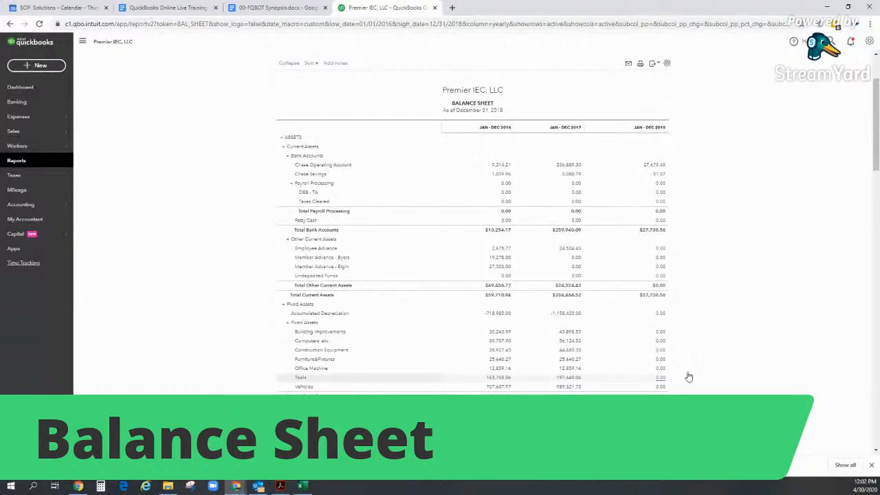
# - Review the asset sections of the yearly Balance Sheet and collapse the Credit Cards group under Current Liabilities
pyautogui.moveTo(877, 152); pyautogui.dragTo(878, 202)
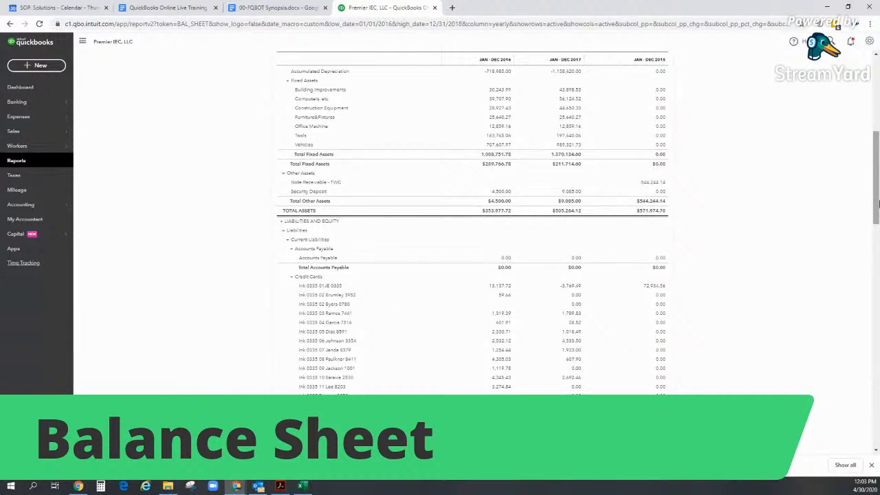
pyautogui.moveTo(877, 178); pyautogui.dragTo(877, 161)
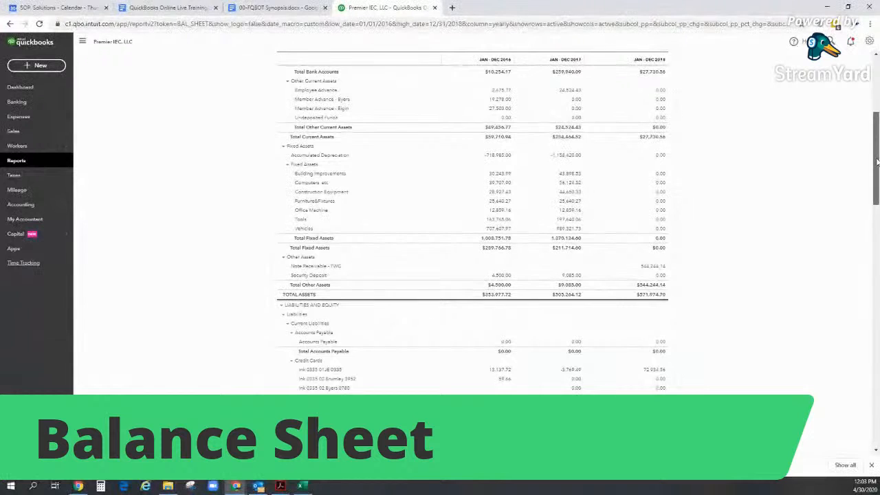
pyautogui.moveTo(876, 162); pyautogui.dragTo(877, 163)
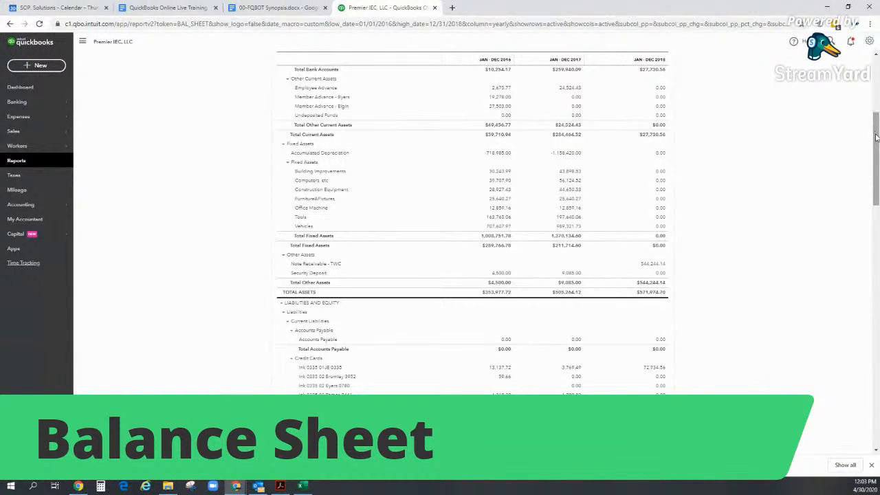
pyautogui.moveTo(876, 137); pyautogui.dragTo(878, 176)
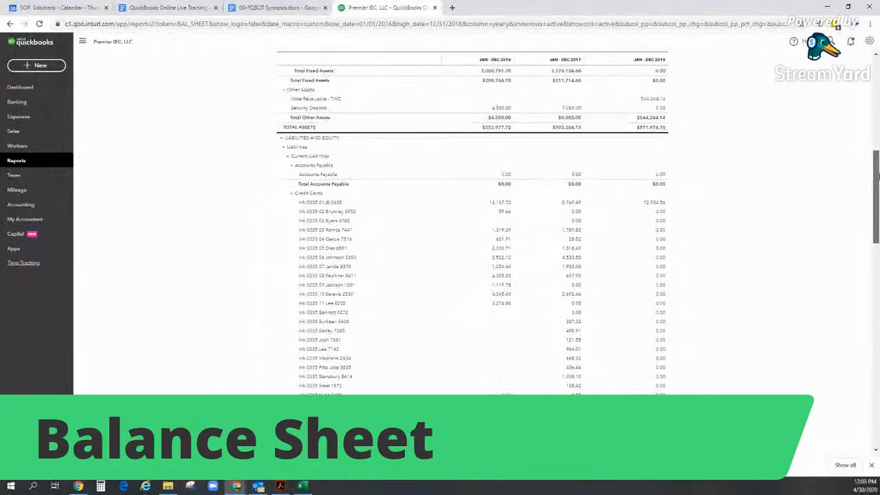
pyautogui.click(291, 195)
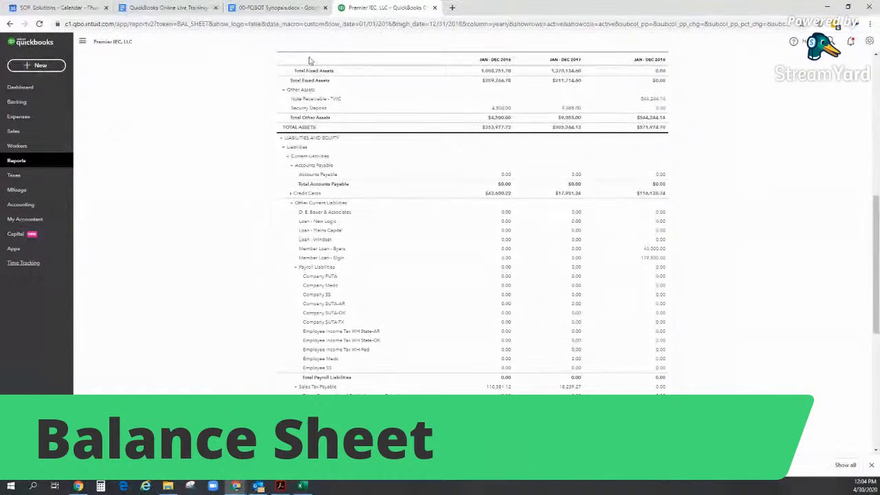
# - Open QuickBooks in an additional browser tab and return to the Balance Sheet report
pyautogui.click(452, 8)
pyautogui.click(92, 38)
pyautogui.click(397, 8)
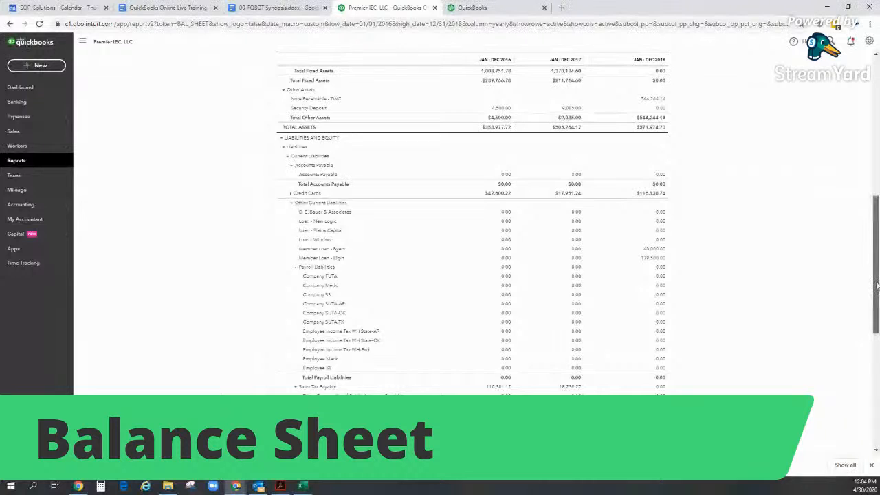
# - Drill into the 2017 Loan - Ally Bank balance, examine the 03/01/2017 journal entry and close it
pyautogui.scroll(-3, 877, 286)
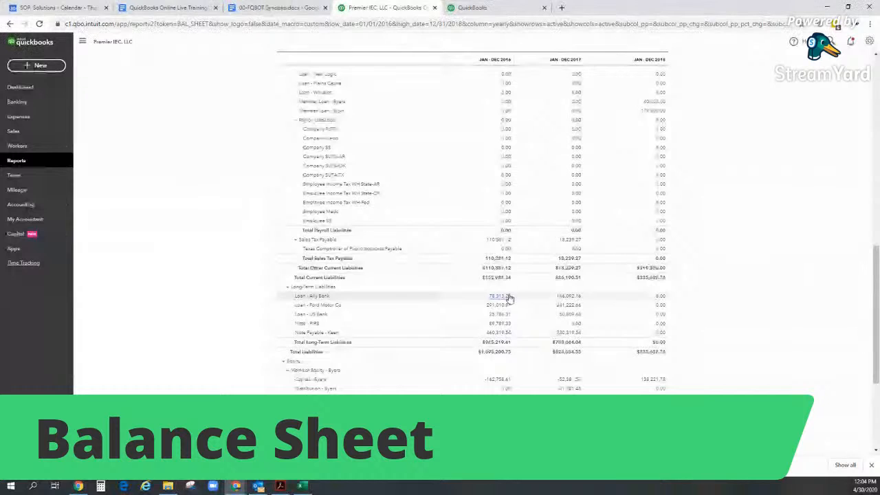
pyautogui.moveTo(877, 308); pyautogui.dragTo(874, 225)
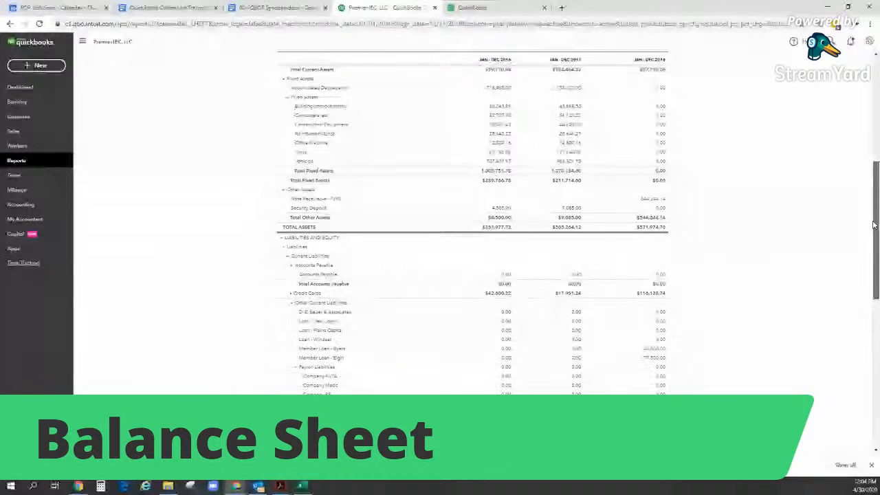
pyautogui.moveTo(874, 225); pyautogui.dragTo(877, 344)
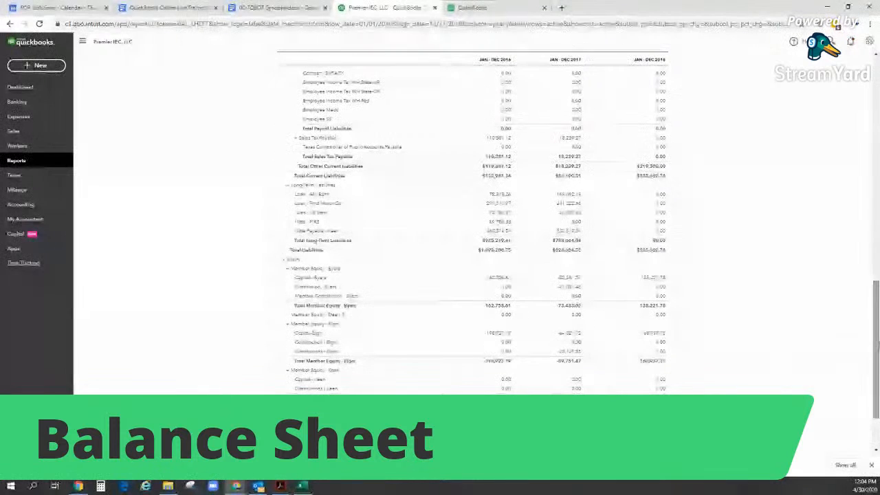
pyautogui.click(568, 195)
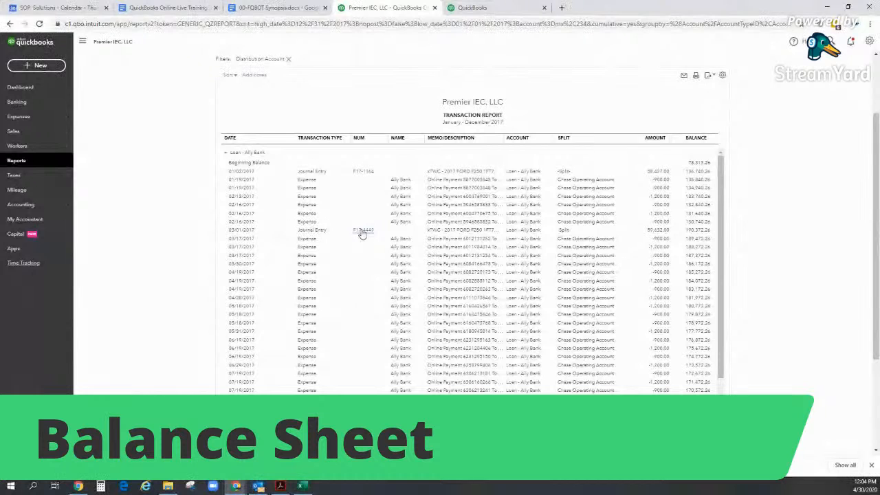
pyautogui.click(361, 231)
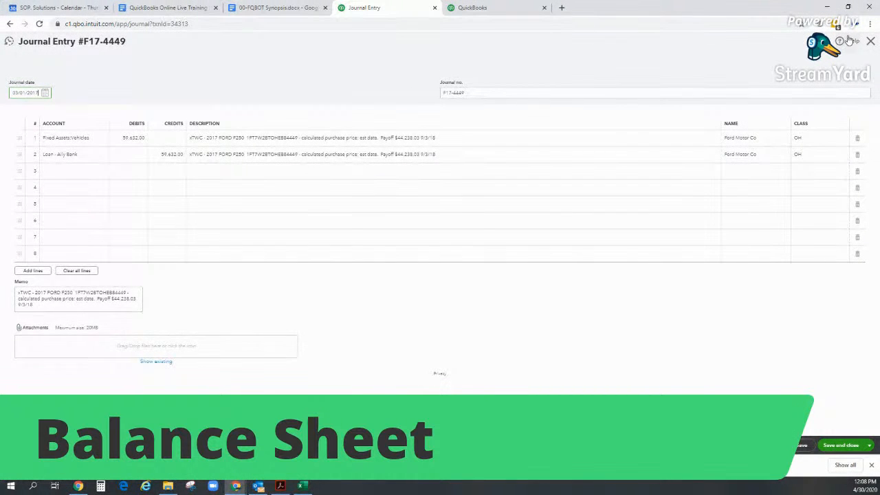
pyautogui.click(870, 41)
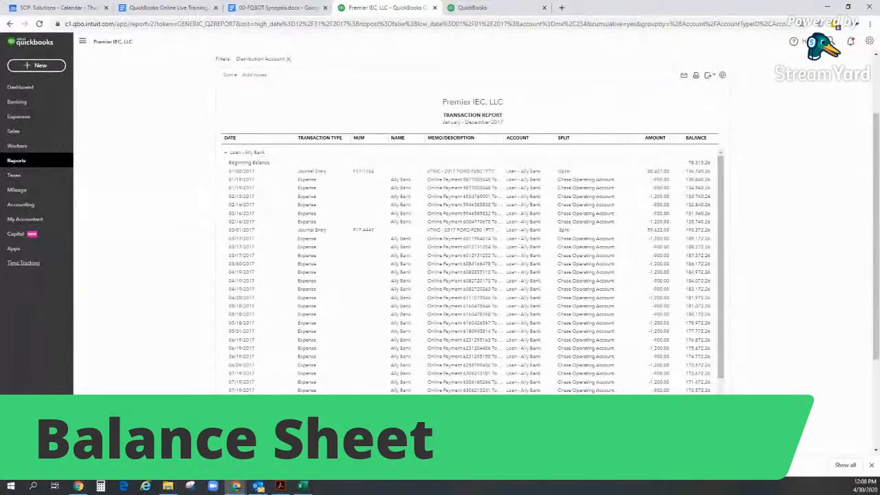
# - Examine the 12/28/2017 Ally Bank expense in the transaction report, close it, and return to the Balance Sheet
pyautogui.scroll(-3, 468, 269)
pyautogui.rightClick(721, 314)
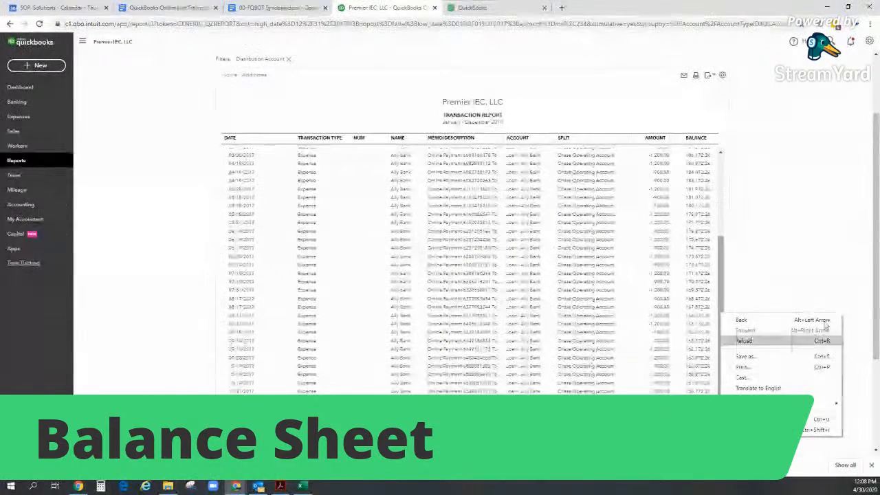
pyautogui.moveTo(876, 238); pyautogui.dragTo(877, 295)
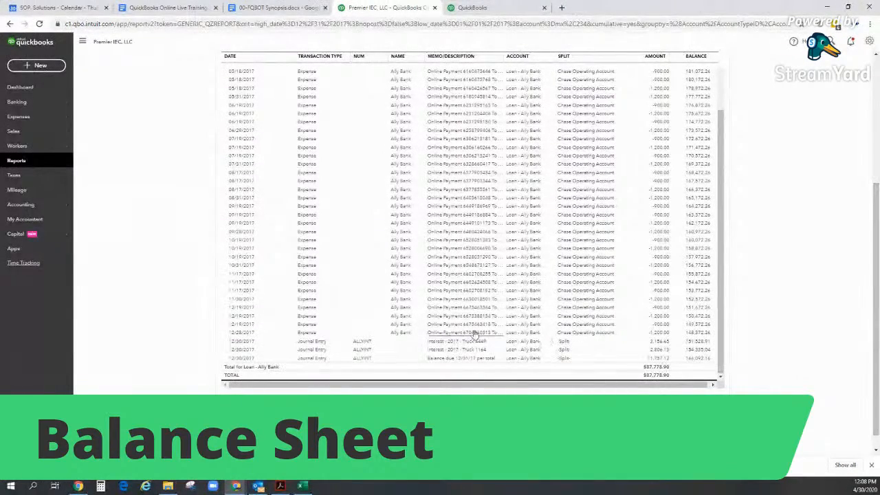
pyautogui.click(400, 334)
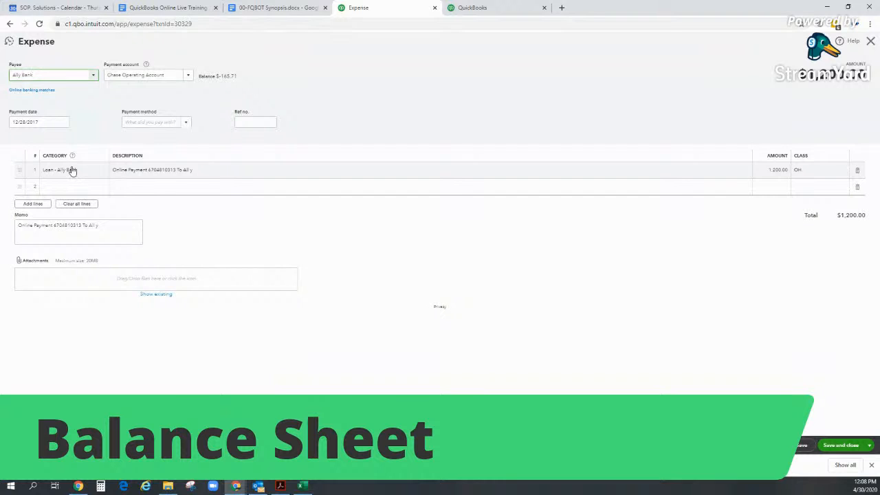
pyautogui.click(872, 41)
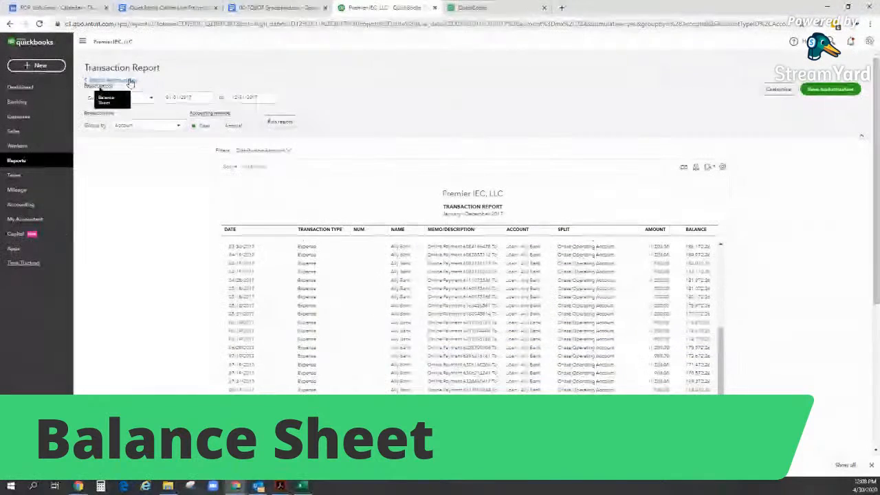
pyautogui.click(132, 81)
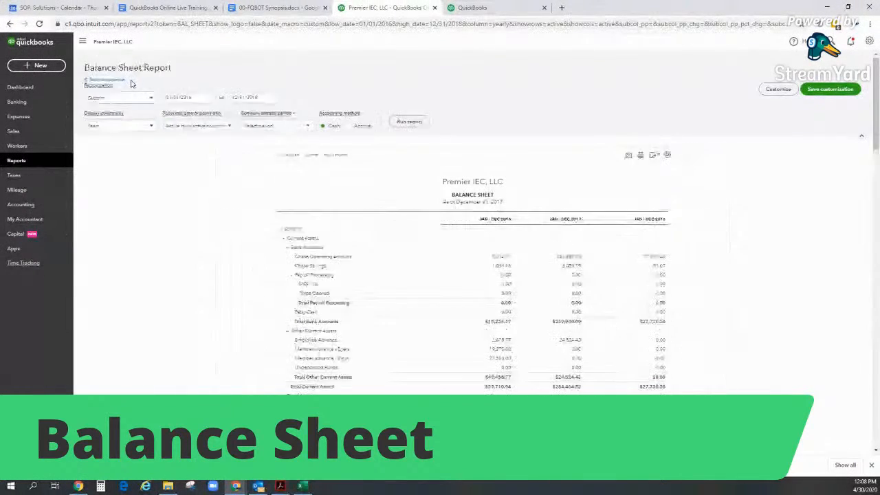
# - Collapse the Ink Credit Card sub-accounts and the whole Credit Cards group, and review the Balance Sheet's assets and liabilities
pyautogui.scroll(-10, 132, 83)
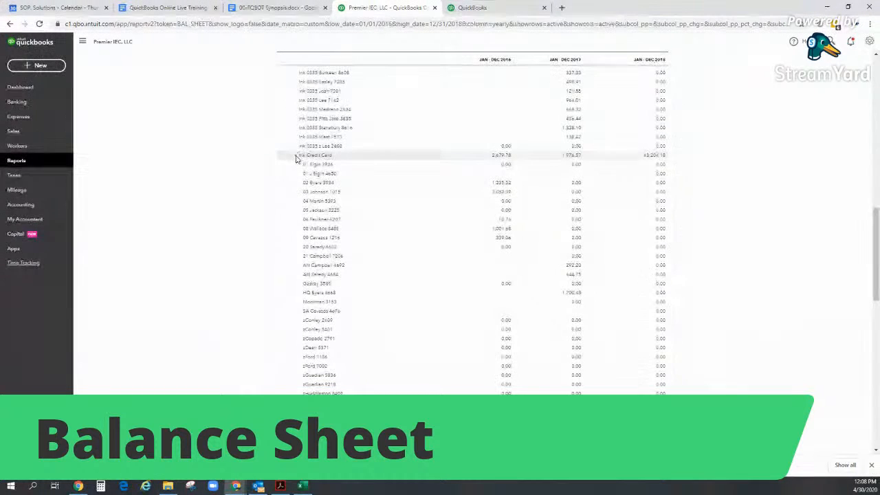
pyautogui.click(296, 155)
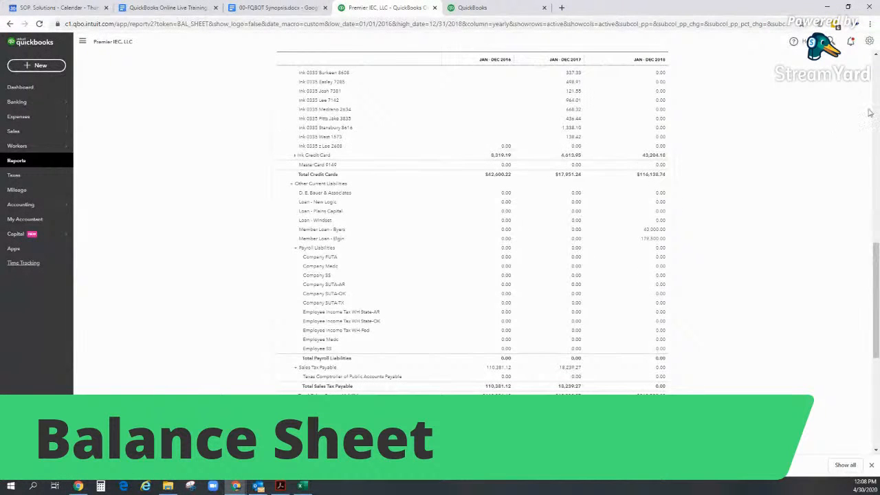
pyautogui.click(877, 65)
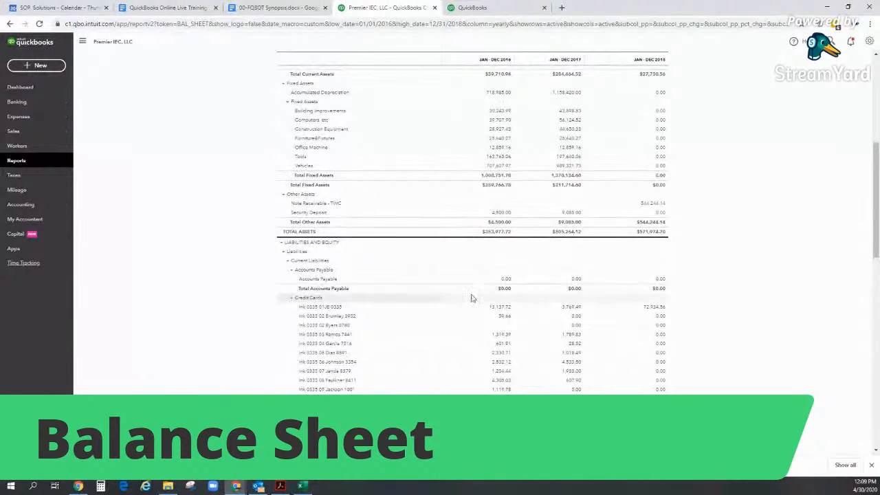
pyautogui.click(292, 299)
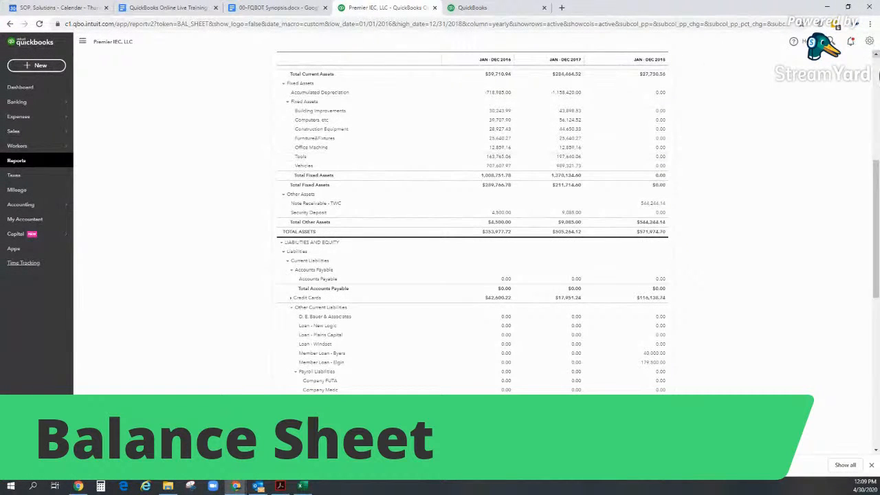
pyautogui.moveTo(875, 198); pyautogui.dragTo(874, 120)
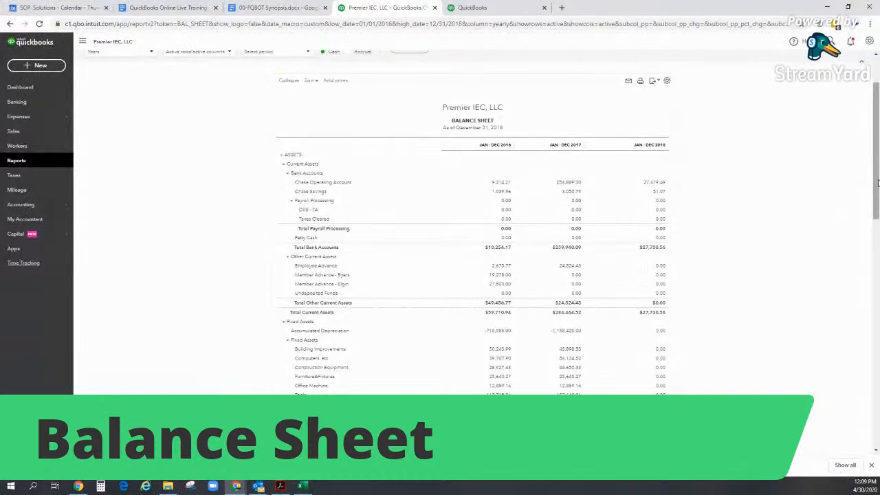
pyautogui.moveTo(875, 185); pyautogui.dragTo(878, 295)
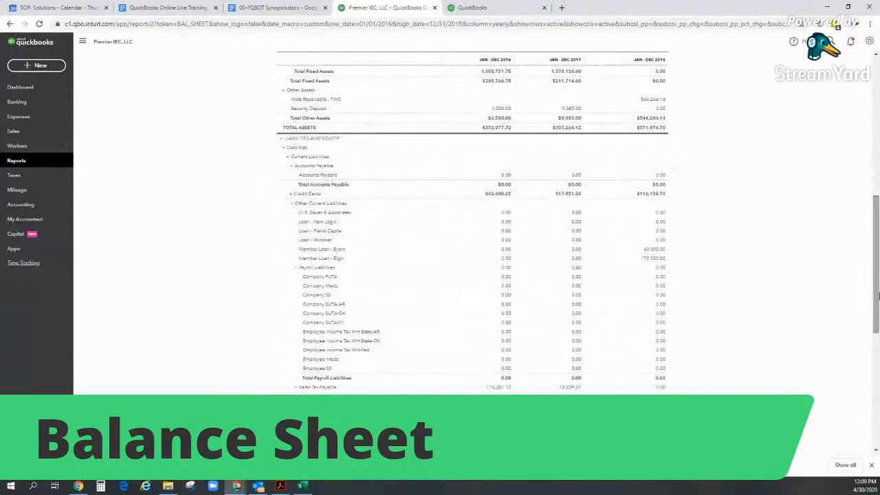
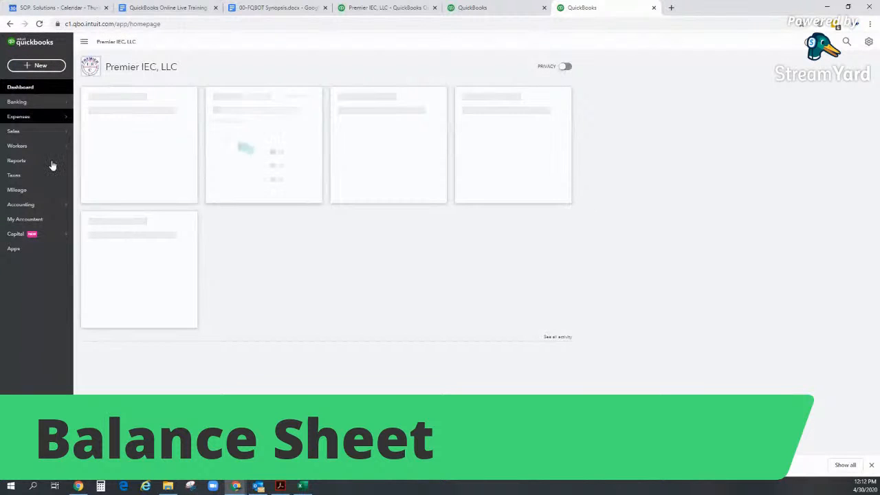
# - Open the Profit and Loss report and set its period from 01/01/2016 to 12/31/2019
pyautogui.click(11, 164)
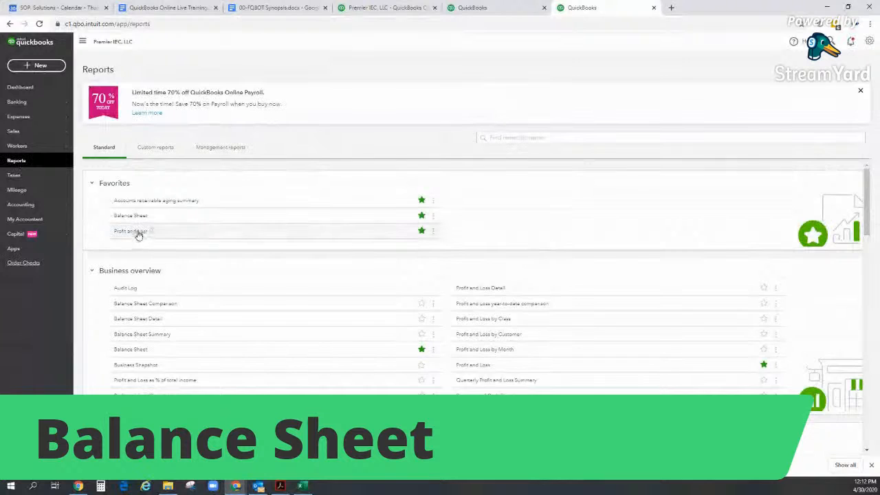
pyautogui.click(138, 235)
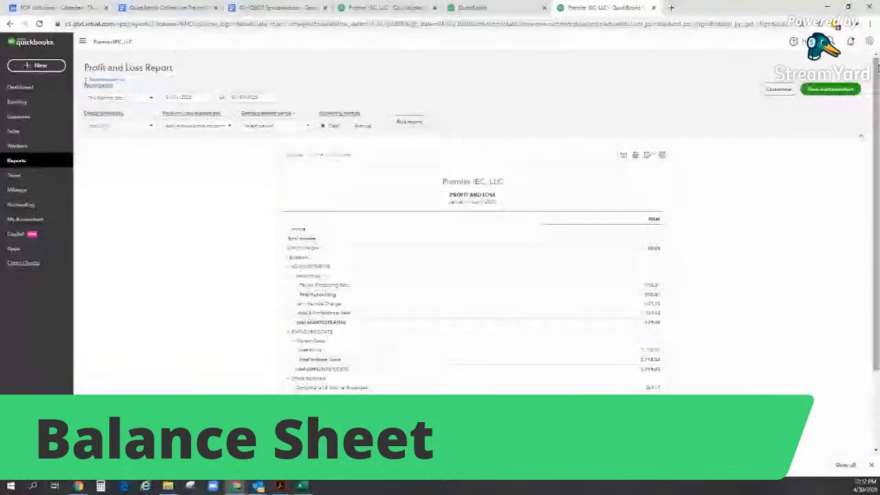
pyautogui.click(198, 96)
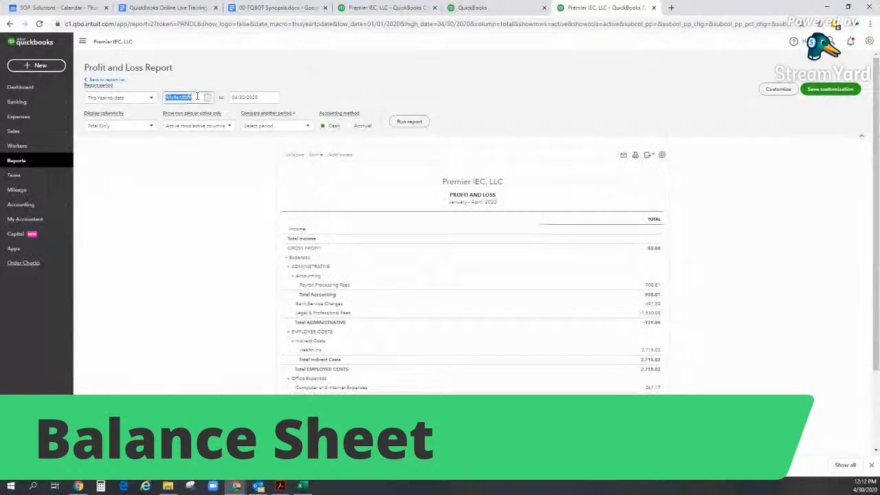
pyautogui.write('01/')
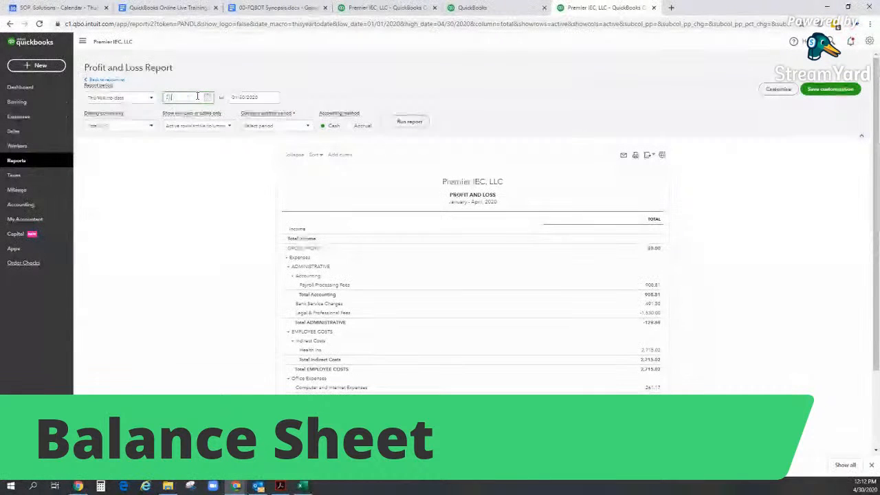
pyautogui.write('01/')
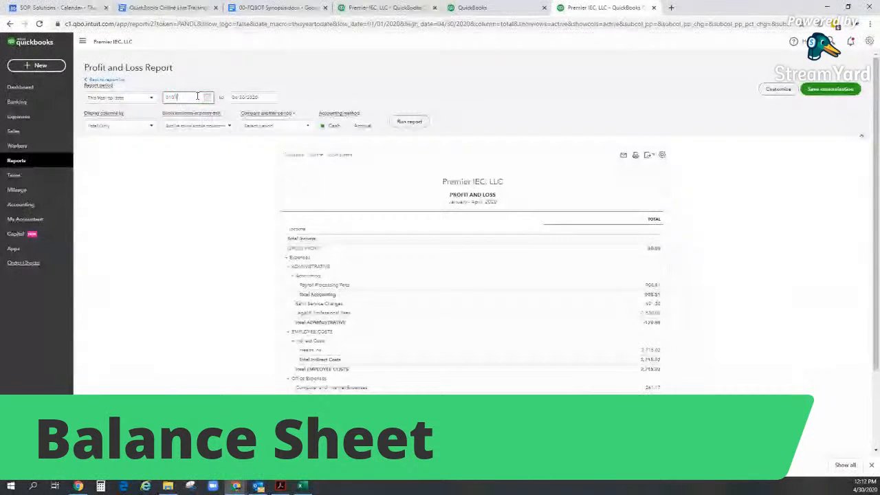
pyautogui.write('2019')
pyautogui.press('Tab')
pyautogui.write('12/31/2019')
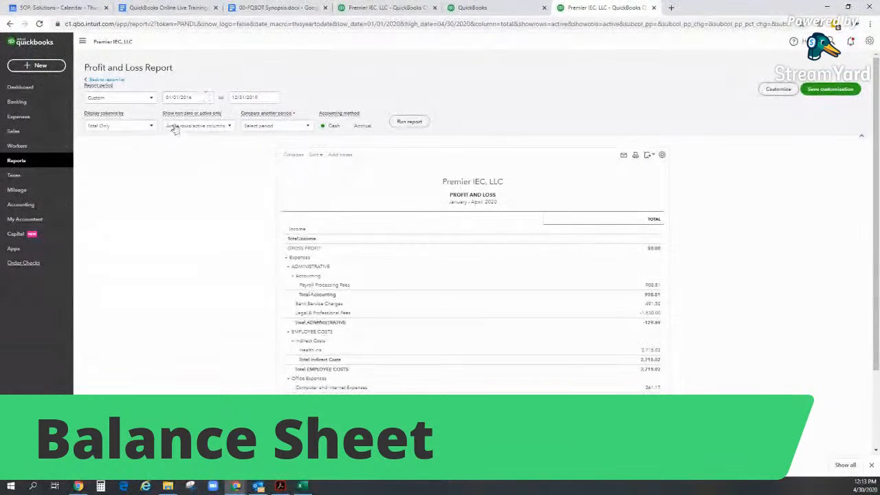
# - Display the Profit and Loss columns by Years and run the report
pyautogui.click(147, 130)
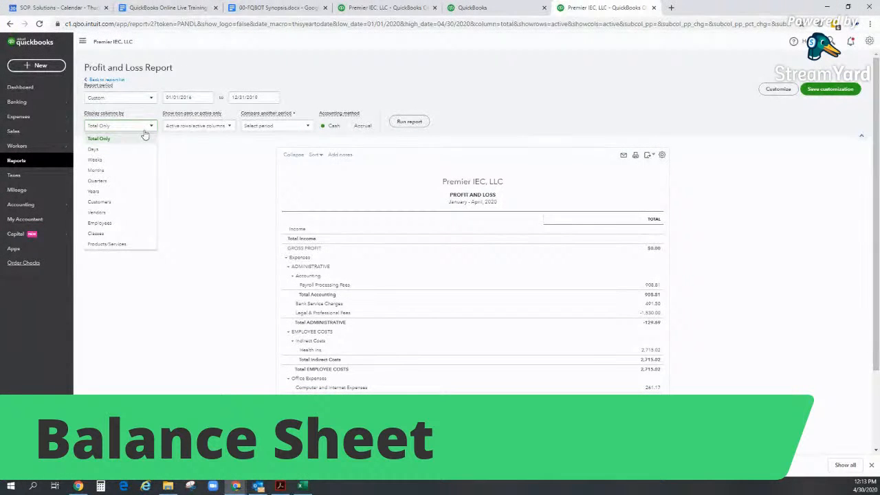
pyautogui.click(142, 194)
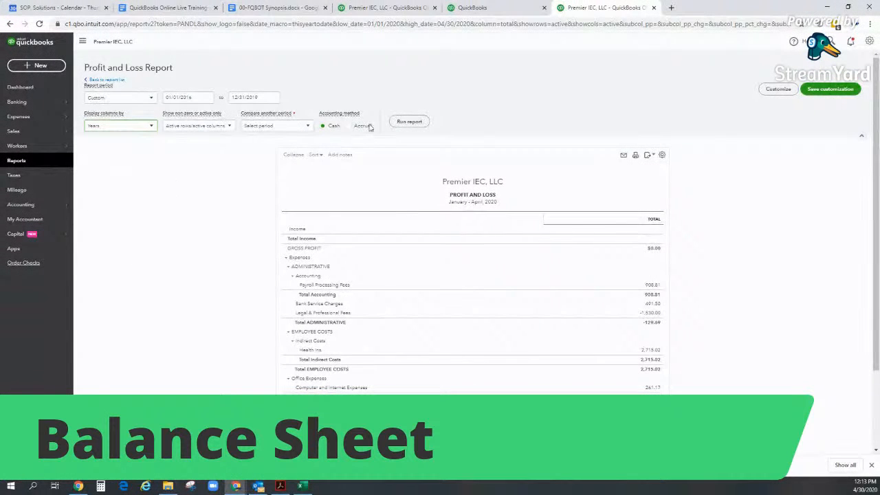
pyautogui.click(420, 122)
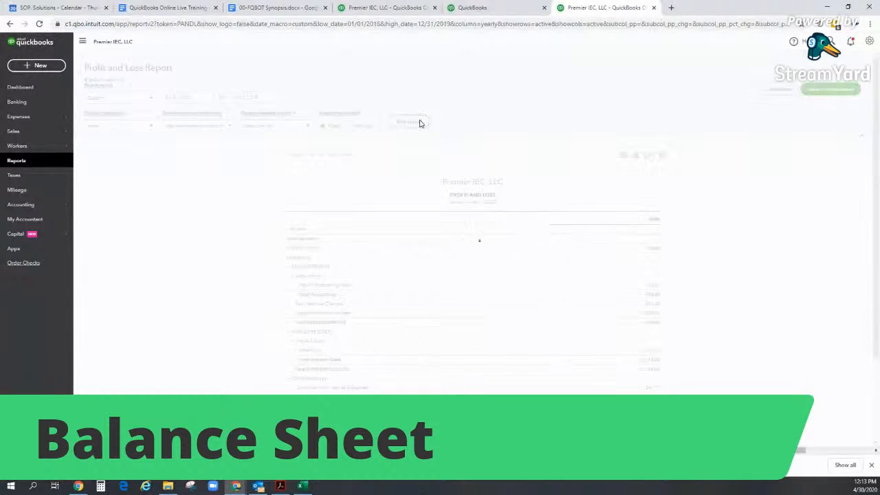
# - Collapse the Income, Administrative, Auto Expenses, Employee Costs and Facilities groups in the Profit and Loss report
pyautogui.scroll(-2, 420, 122)
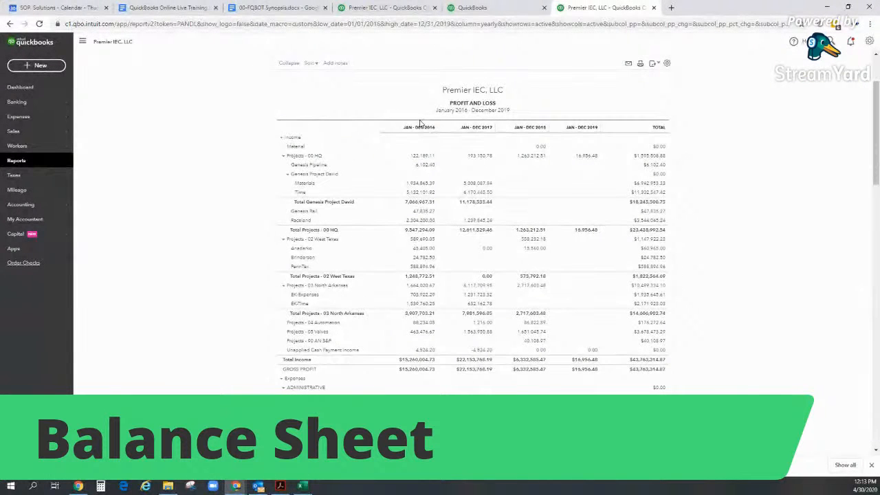
pyautogui.click(281, 141)
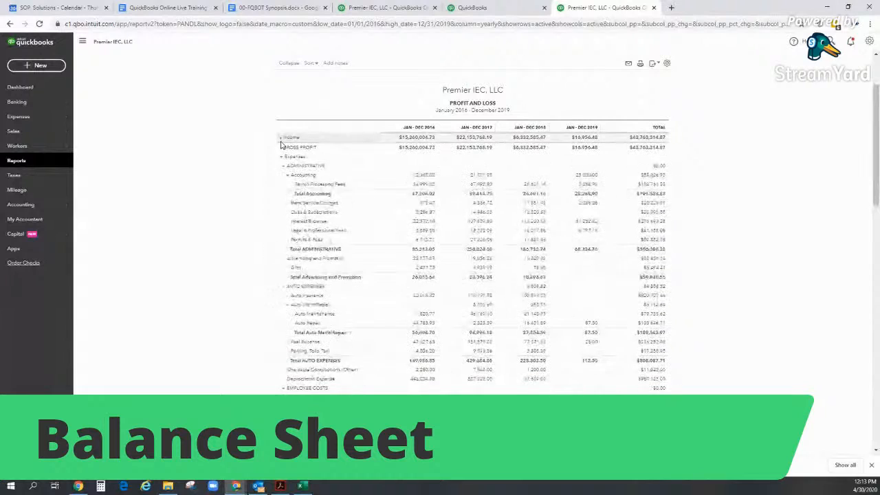
pyautogui.click(283, 166)
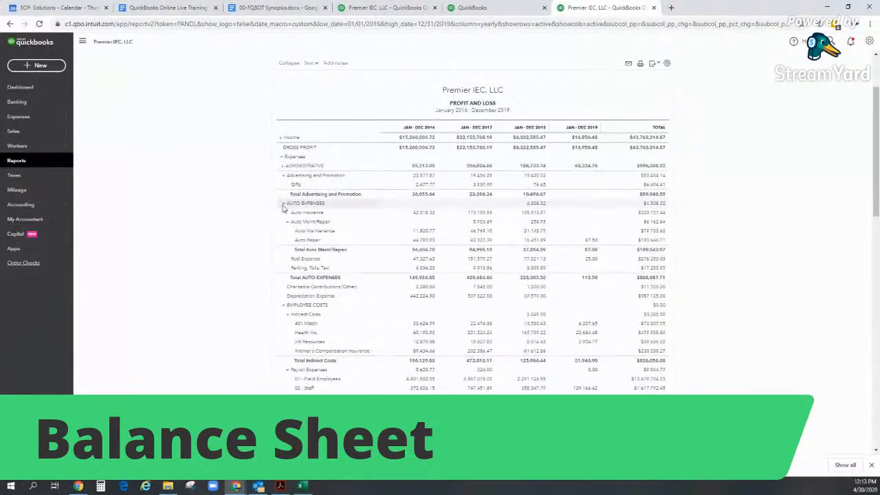
pyautogui.click(283, 204)
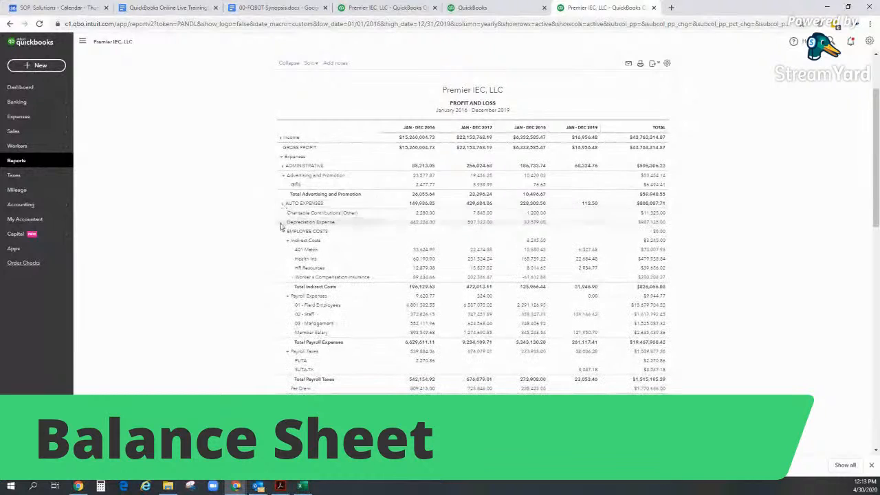
pyautogui.click(283, 232)
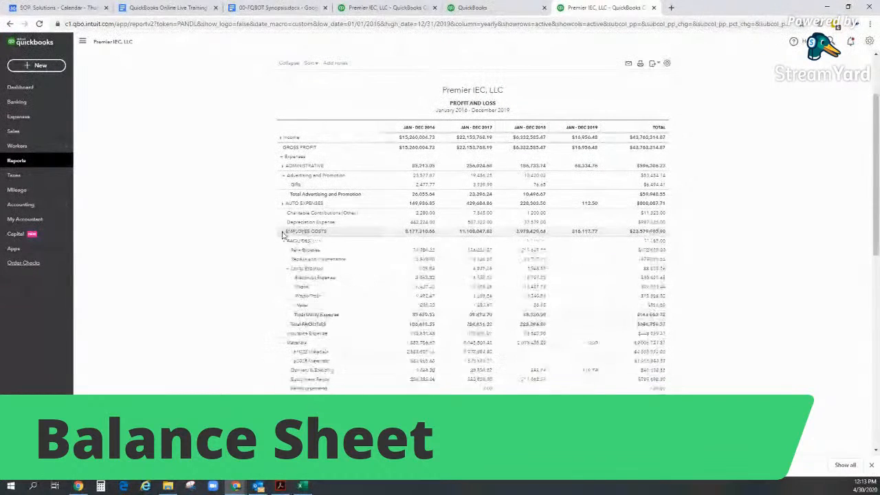
pyautogui.click(282, 242)
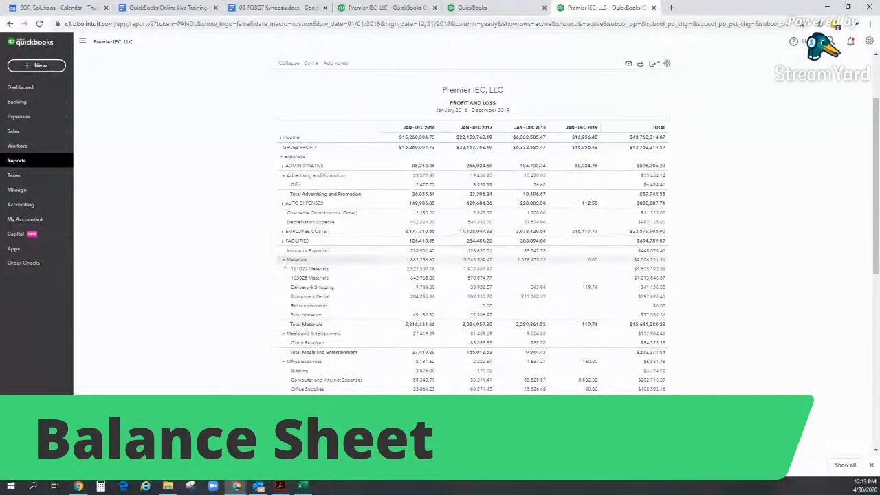
# - Collapse the Materials, Meals and Entertainment, Office Expenses, Taxes and Travel Expense groups
pyautogui.click(283, 261)
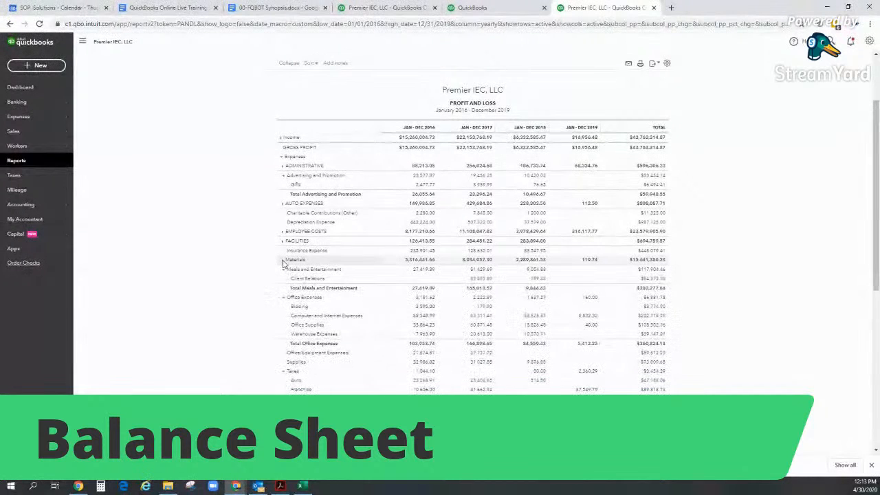
pyautogui.click(283, 271)
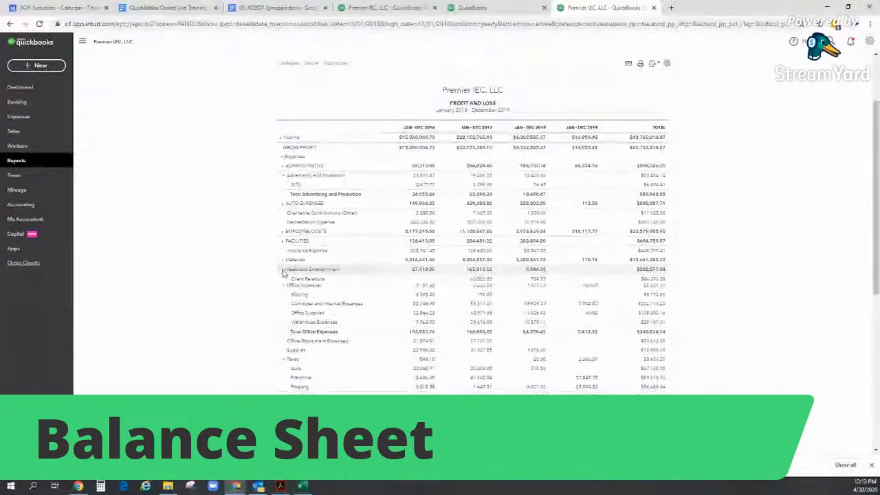
pyautogui.click(282, 280)
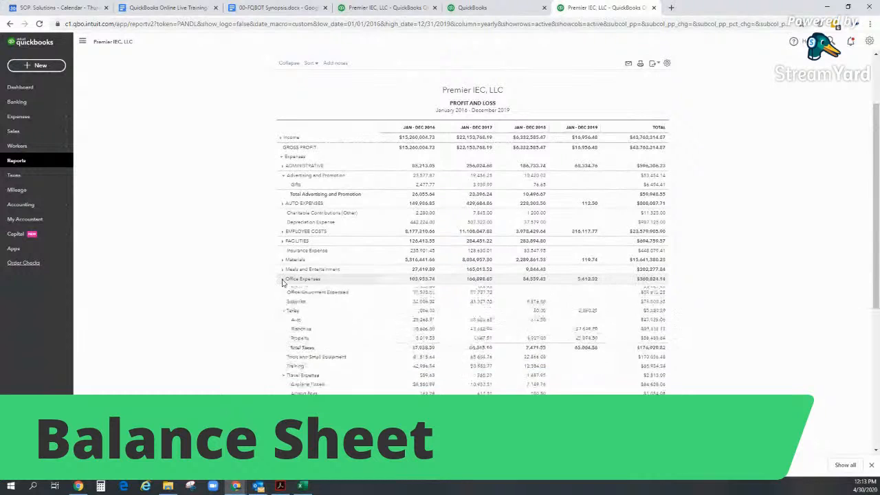
pyautogui.click(282, 308)
pyautogui.click(282, 336)
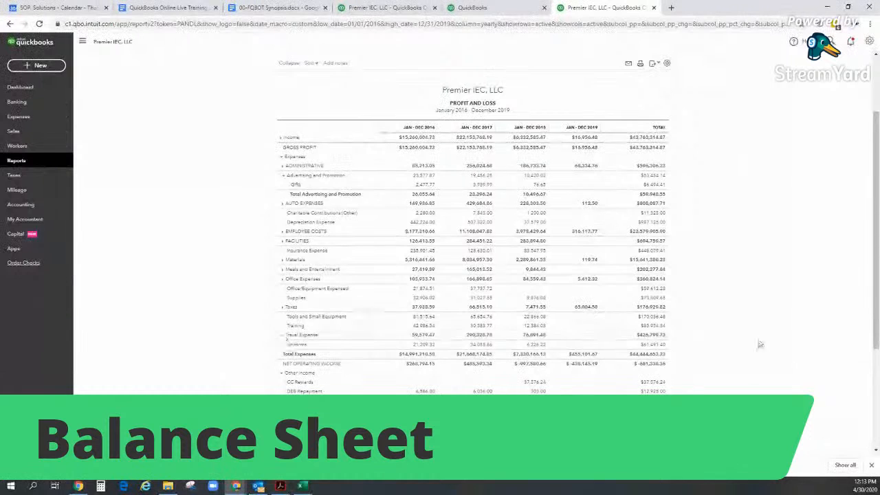
# - Review the report down to Net Income, drill into 2016 Depreciation Expense, and examine and close journal entry MS 2016-2
pyautogui.moveTo(876, 314); pyautogui.dragTo(876, 407)
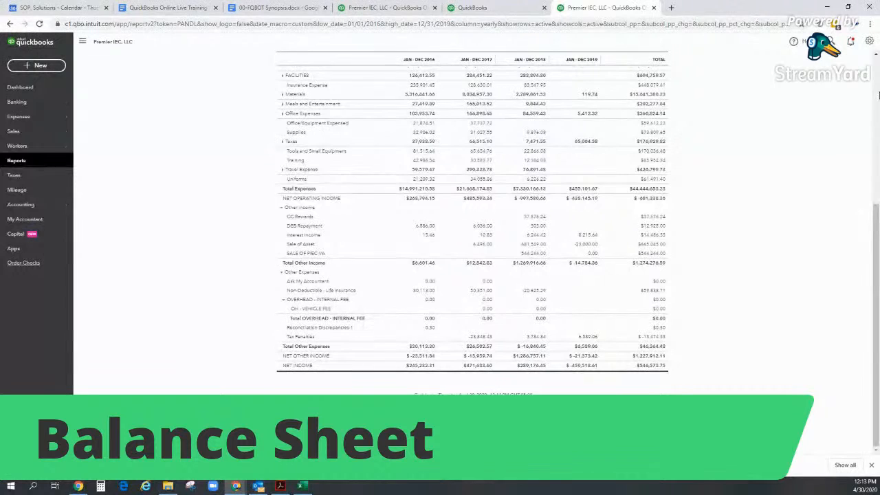
pyautogui.moveTo(875, 216); pyautogui.dragTo(877, 183)
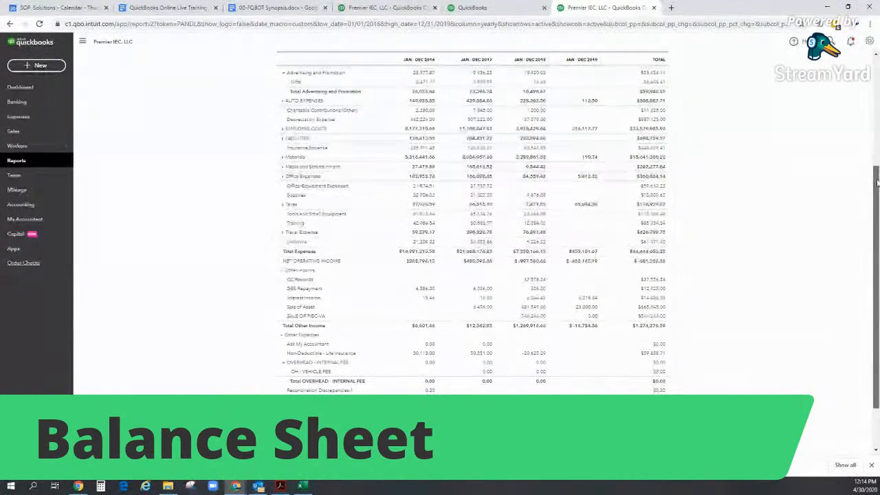
pyautogui.click(427, 120)
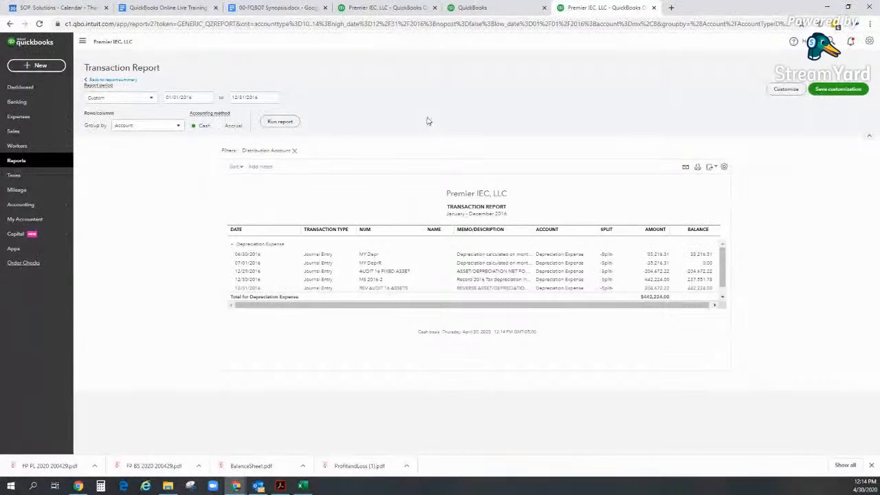
pyautogui.click(484, 283)
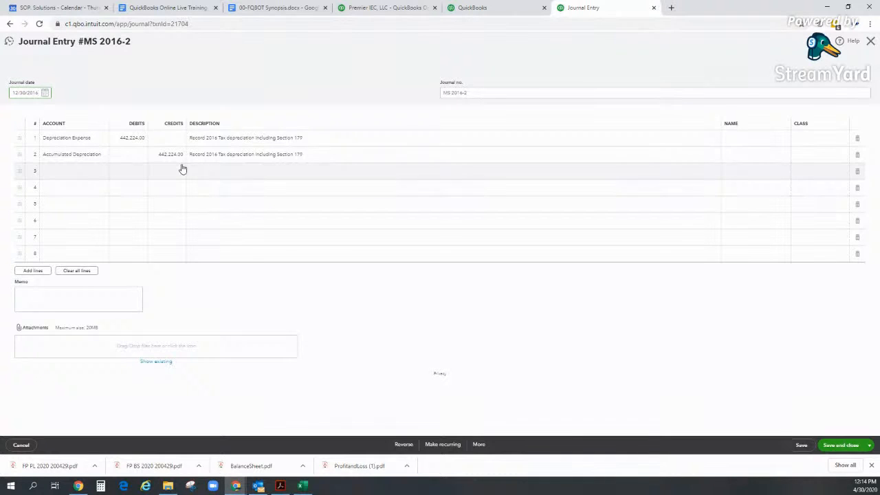
pyautogui.click(870, 43)
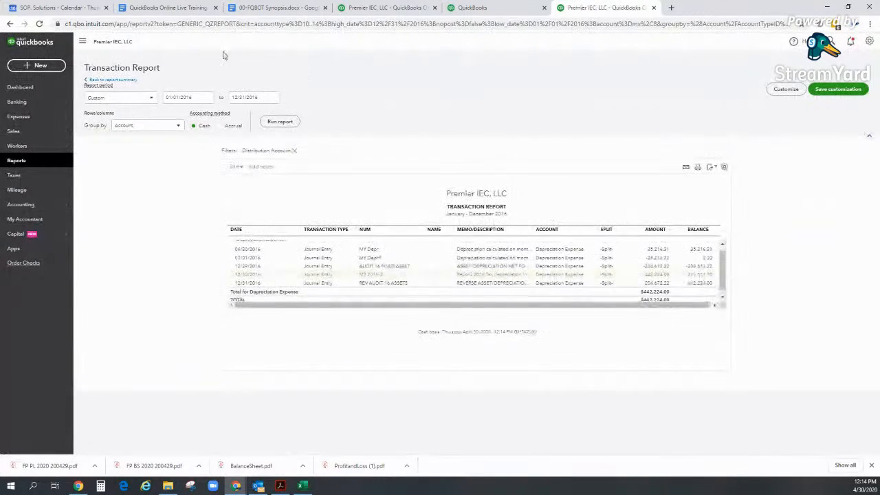
# - Create a new journal entry dated 12/31/2021 with the journal number DEPR
pyautogui.click(40, 67)
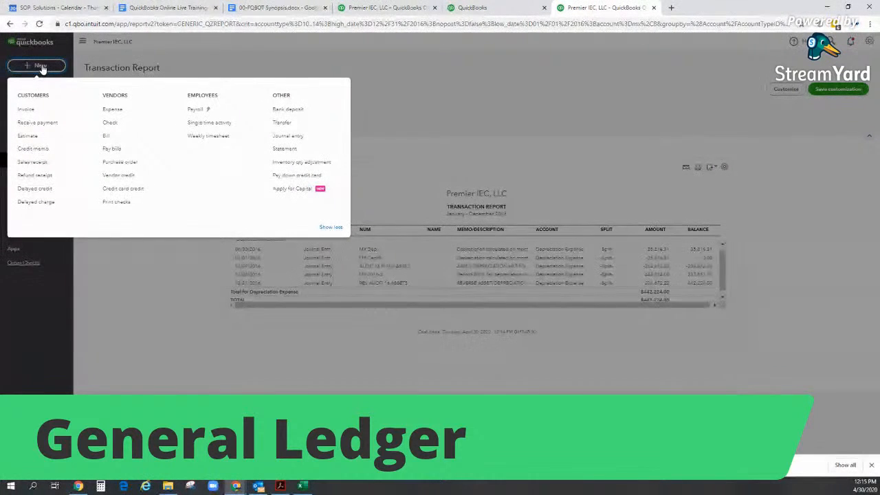
pyautogui.click(299, 138)
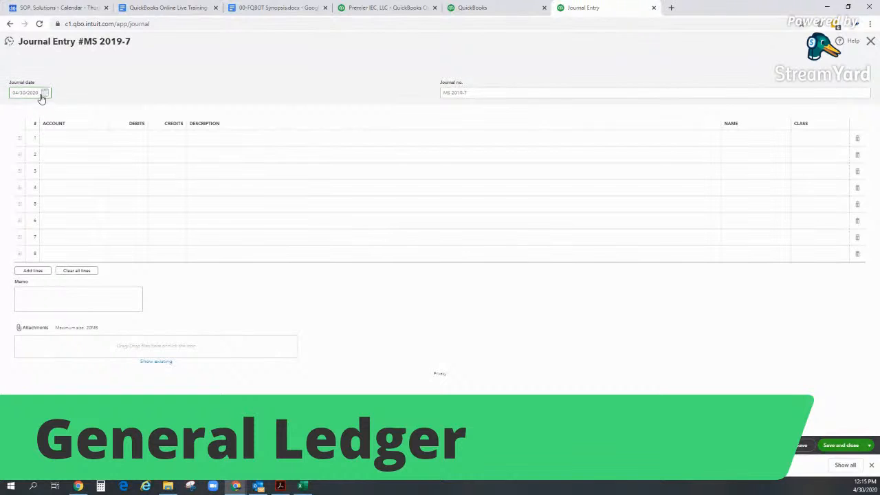
pyautogui.click(41, 92)
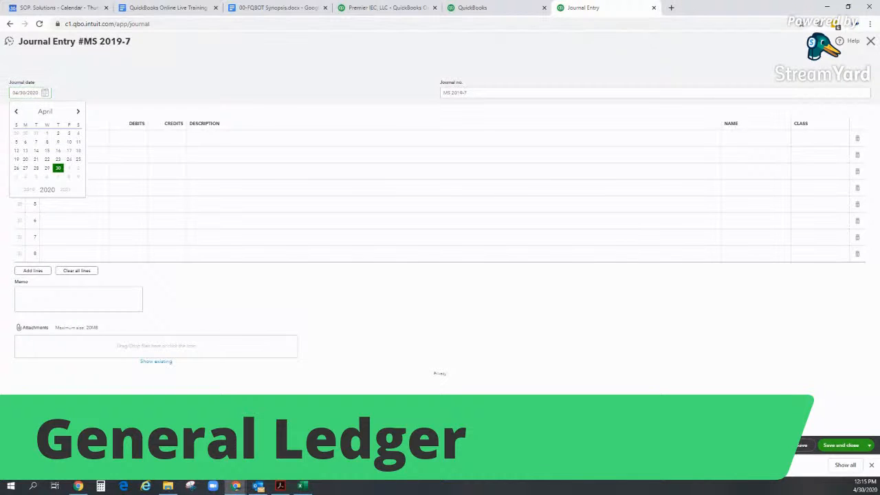
pyautogui.moveTo(39, 92); pyautogui.dragTo(13, 93)
pyautogui.write('12/31/2021')
pyautogui.press('Tab')
pyautogui.write('OB')
pyautogui.write('PR')
pyautogui.press('Tab')
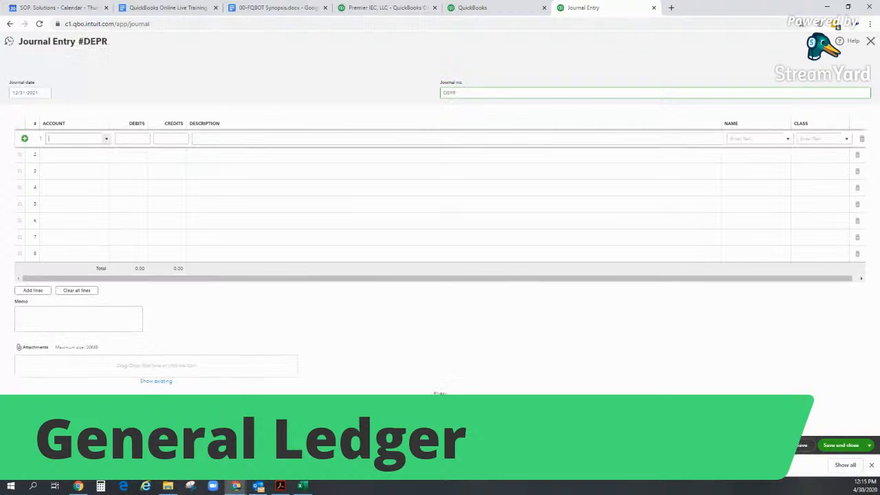
# - Fill the first journal line with the Accumulated Depreciation account, a 45,000.00 credit and the description "Sec 179 Truck"
pyautogui.write('accu')
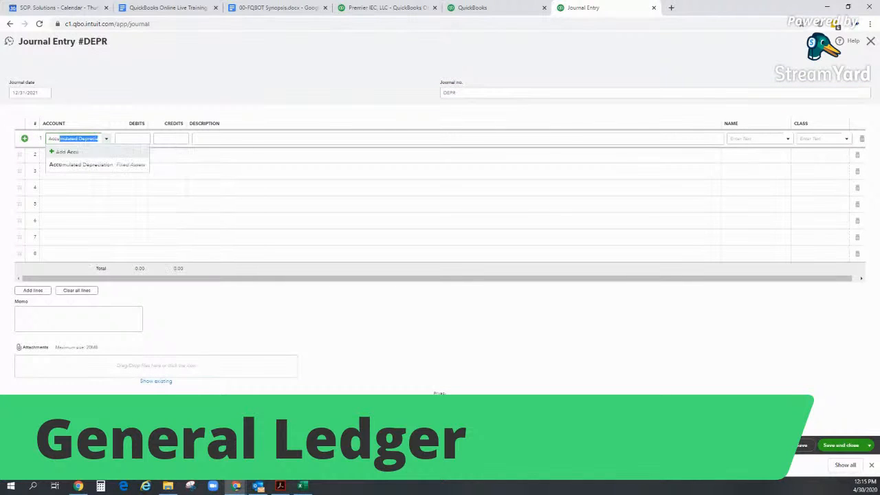
pyautogui.click(58, 166)
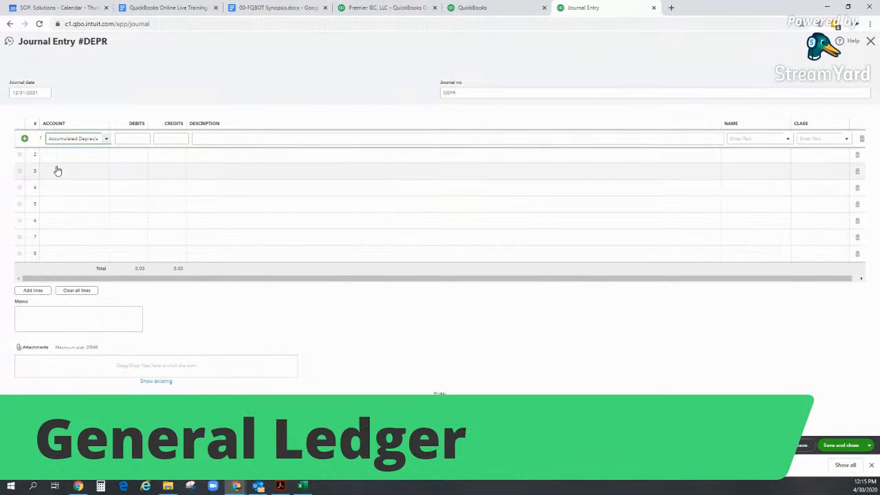
pyautogui.press('Tab')
pyautogui.press('Tab')
pyautogui.press('Tab')
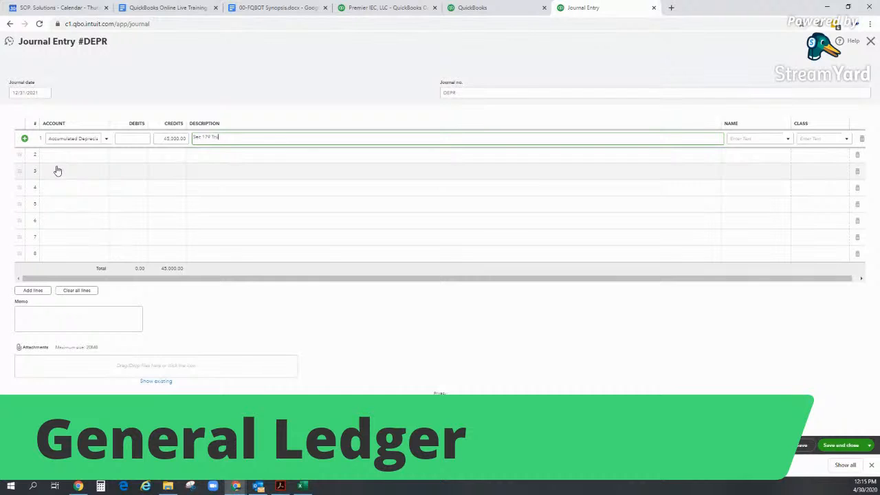
pyautogui.press('Tab')
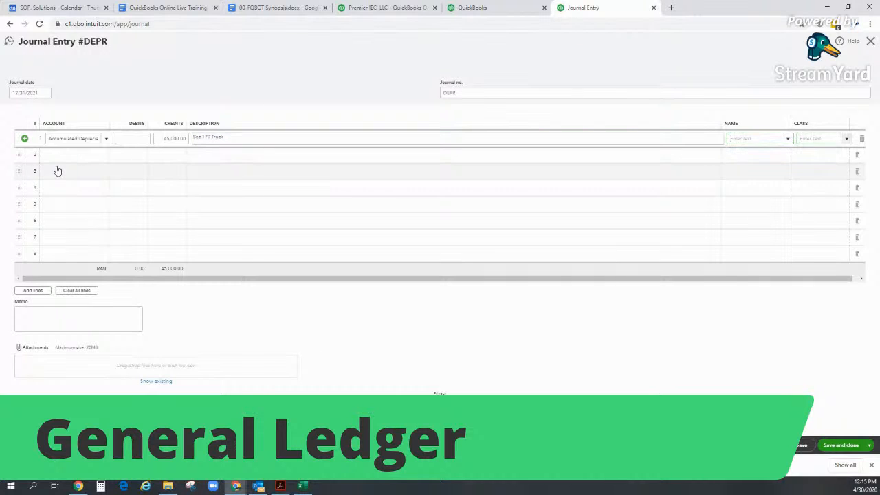
pyautogui.press('Tab')
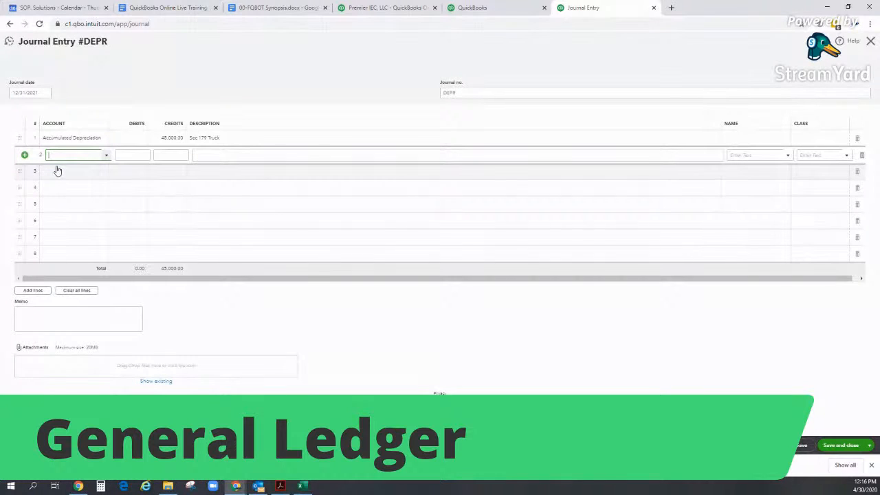
# - Enter Depreciation Expense with a 45,000.00 debit on the second line, and leave the journal entry without saving
pyautogui.write('dep')
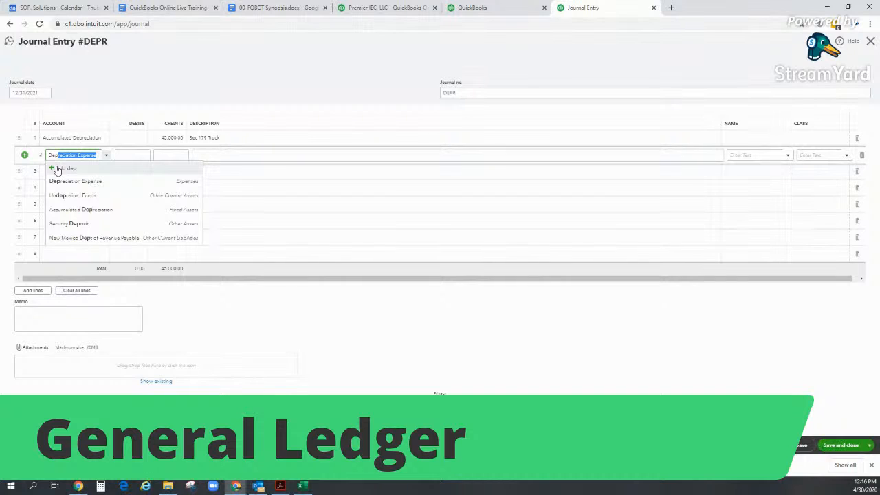
pyautogui.press('Tab')
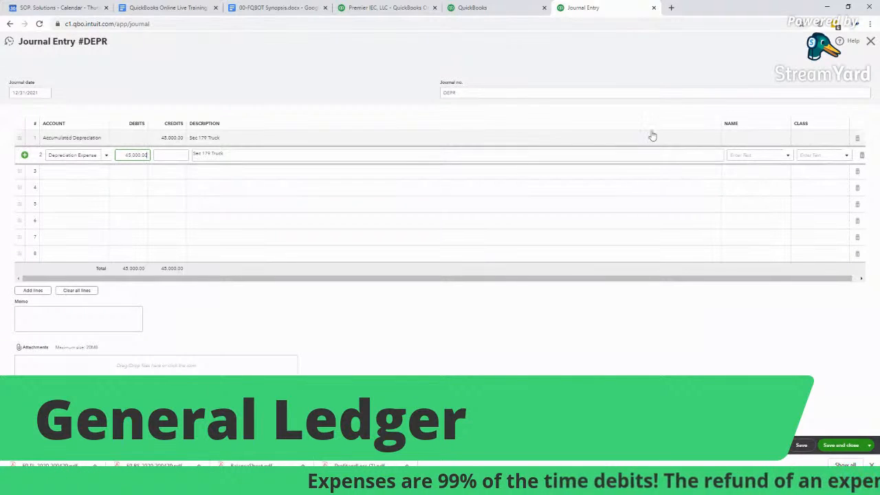
pyautogui.click(870, 43)
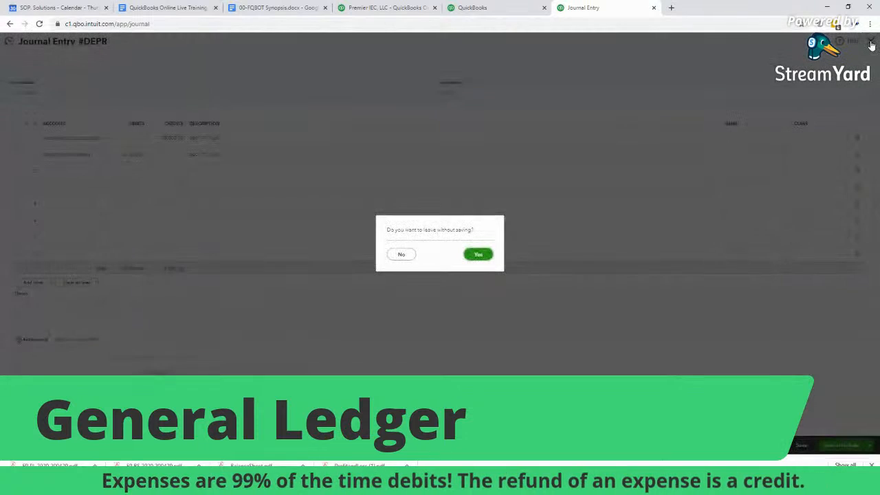
pyautogui.click(480, 255)
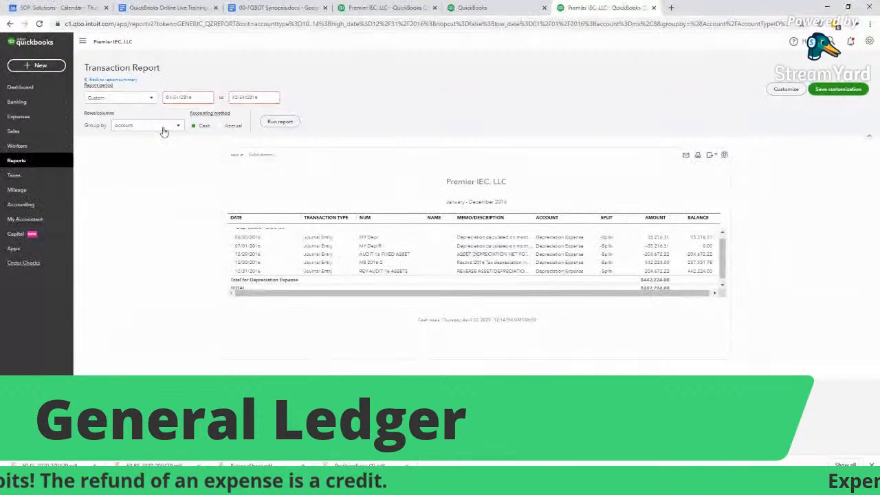
# - Go to the bank and credit card feeds and show the reviewed transactions of the Ink Credit Card:01 account
pyautogui.click(23, 105)
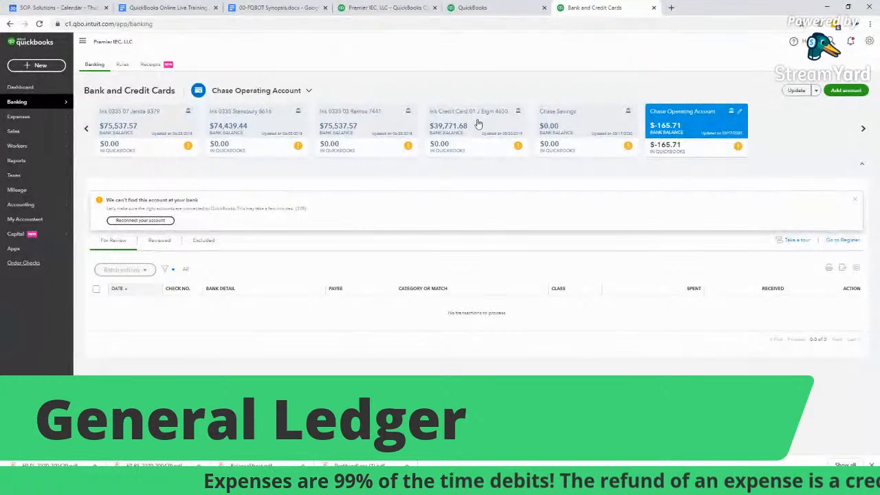
pyautogui.click(479, 124)
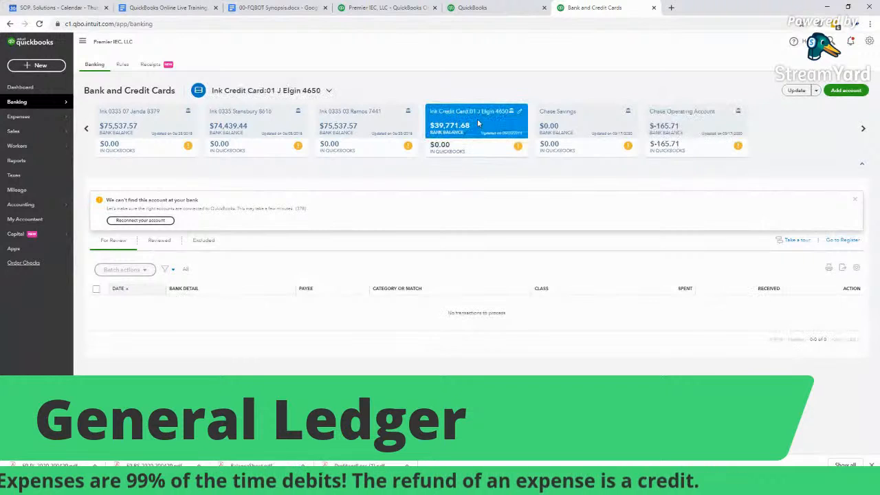
pyautogui.click(161, 245)
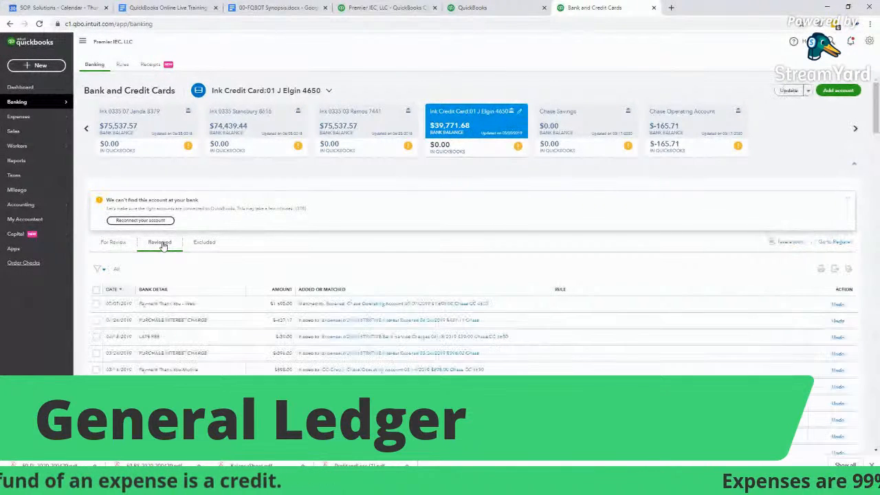
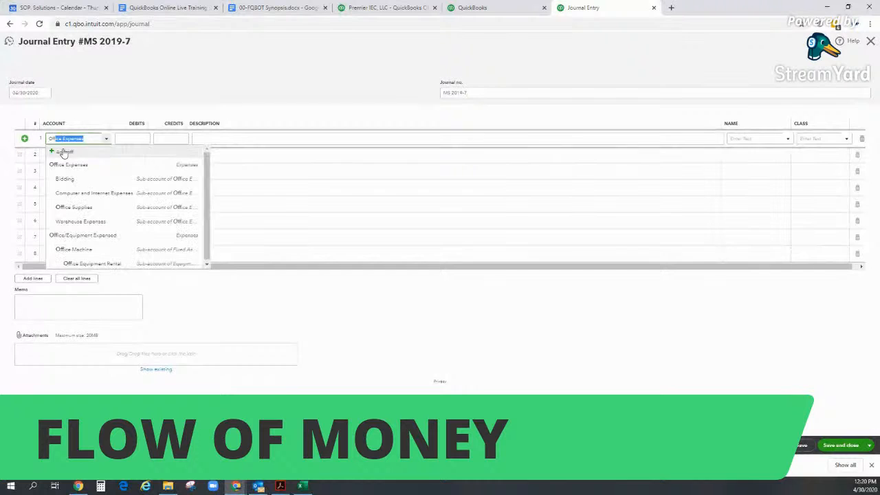
# - Debit Office Expenses 50.00 and AUTO EXPENSES 400.00 on the first two lines of the journal entry
pyautogui.press('Tab')
pyautogui.write('50')
pyautogui.press('Tab')
pyautogui.press('Tab')
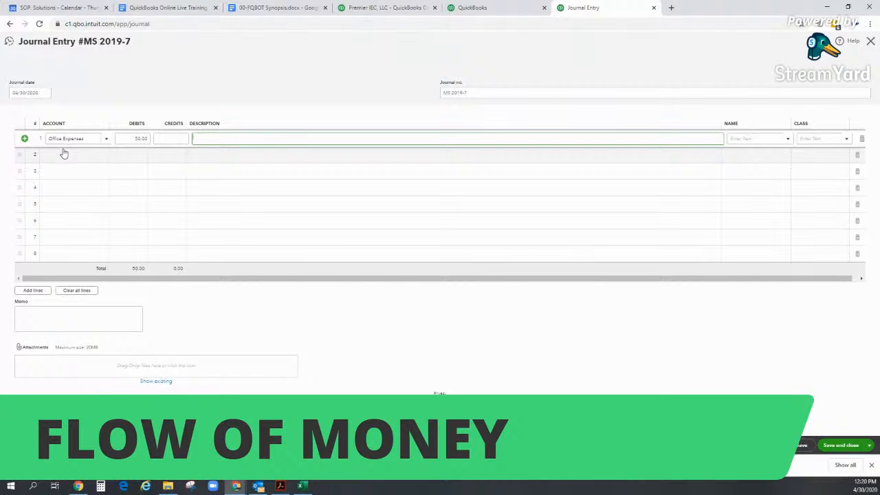
pyautogui.click(66, 161)
pyautogui.write('au')
pyautogui.press('Tab')
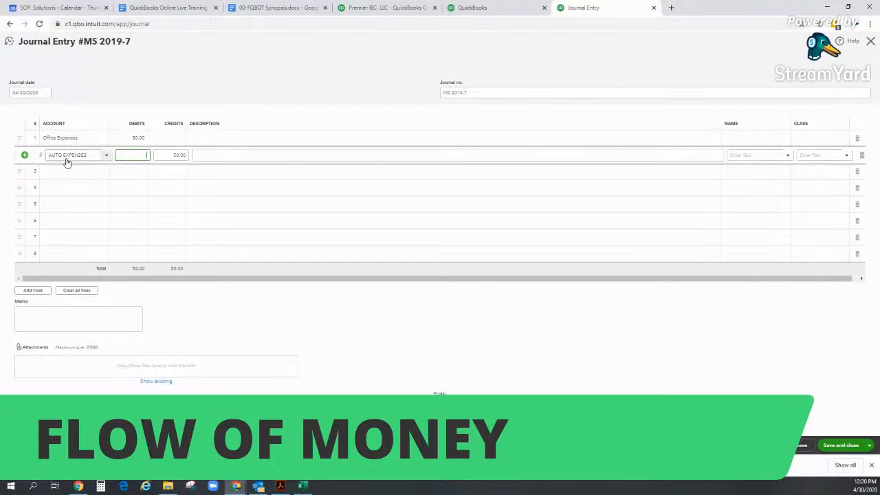
pyautogui.write('50')
# - Assign the Material account to the third journal line and debit it 309.00
pyautogui.click(70, 177)
pyautogui.write('MasterCard 9149')
pyautogui.press('Tab')
pyautogui.click(69, 177)
pyautogui.write('material')
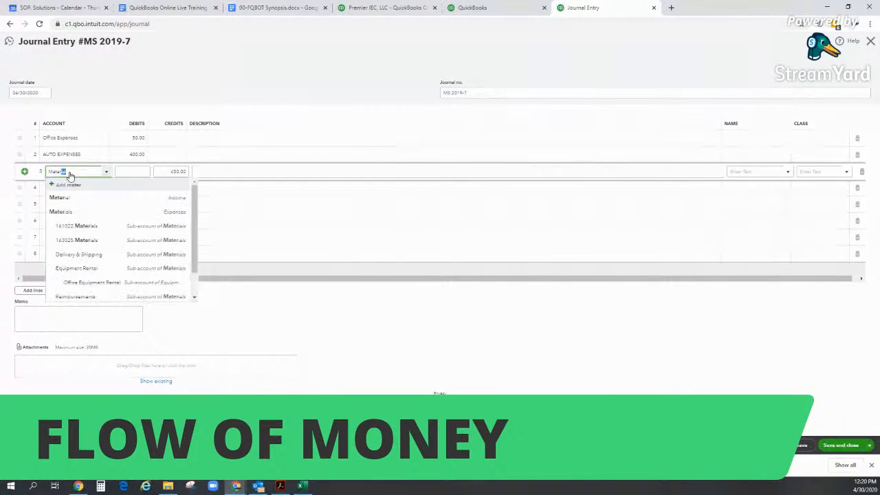
pyautogui.press('Tab')
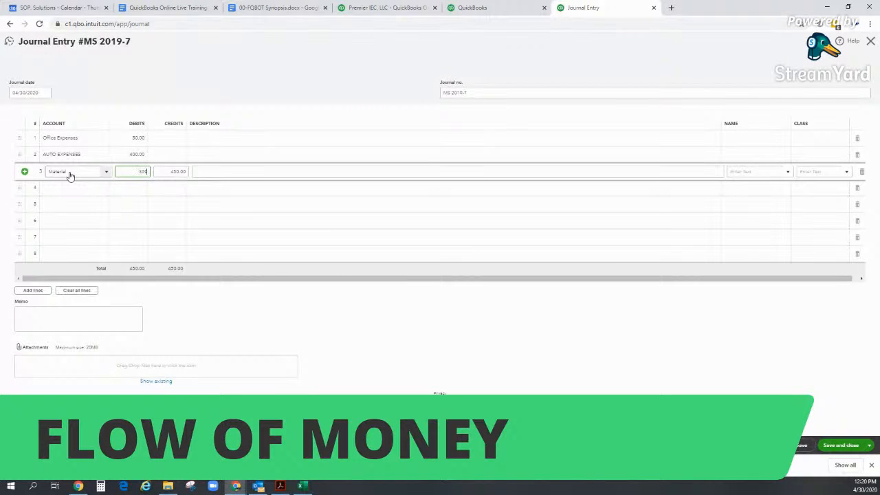
pyautogui.press('Tab')
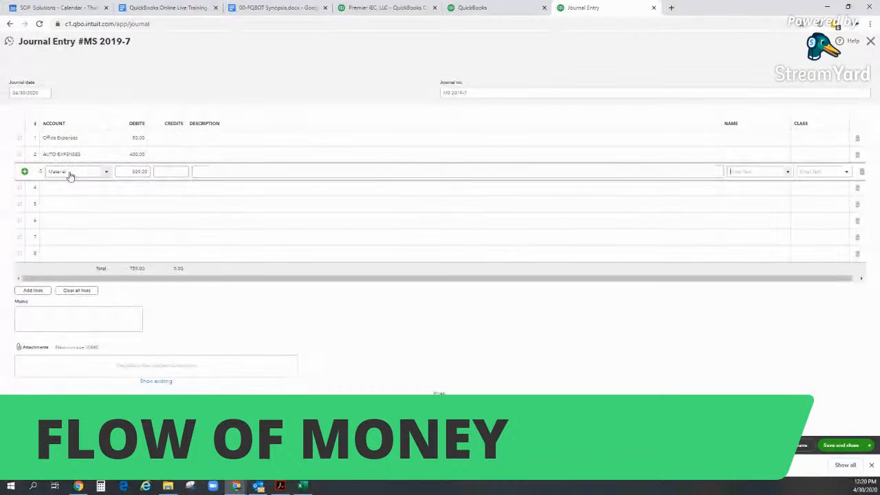
# - Add the MasterCard account with a 759.00 credit on the fourth line, and leave the journal entry without saving
pyautogui.click(69, 188)
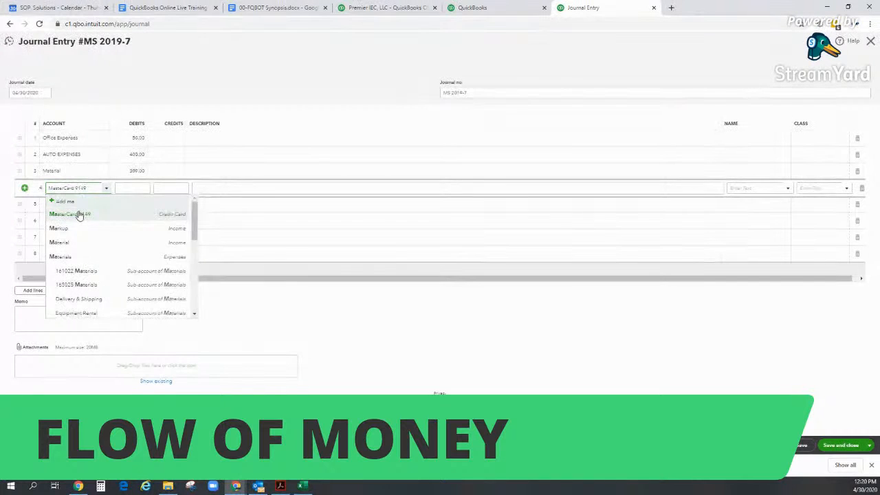
pyautogui.click(79, 215)
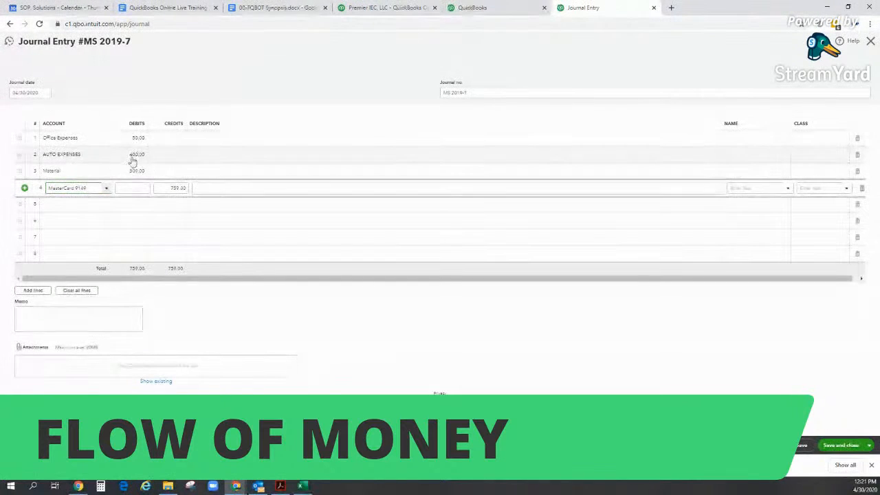
pyautogui.click(170, 191)
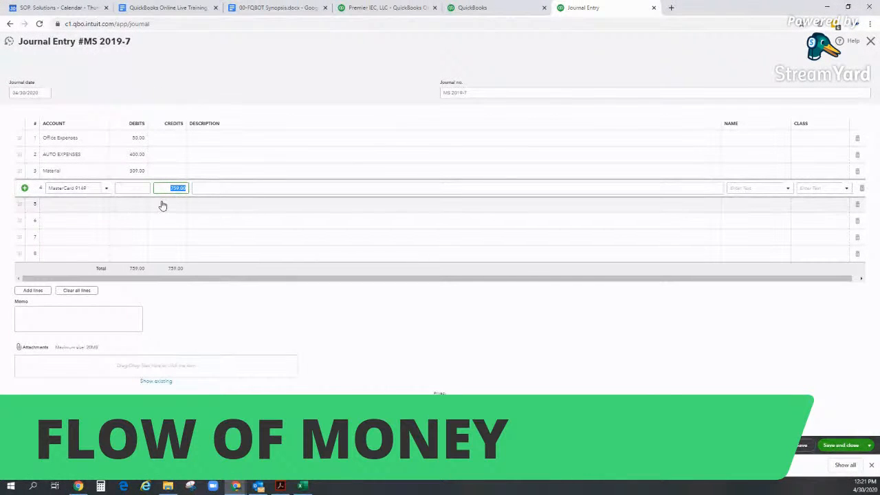
pyautogui.click(93, 209)
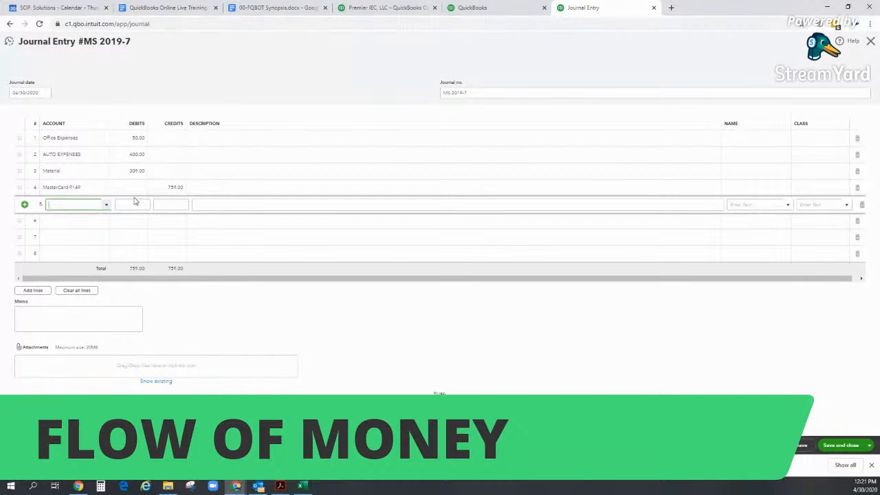
pyautogui.click(871, 43)
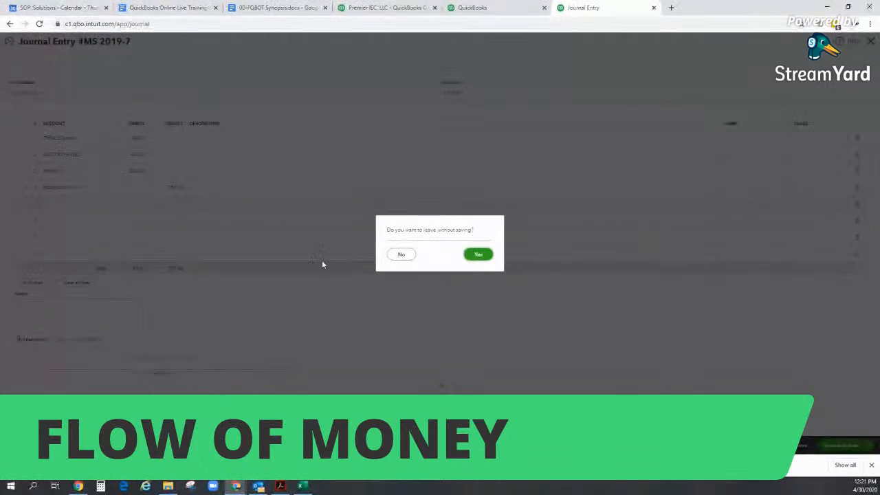
pyautogui.click(490, 259)
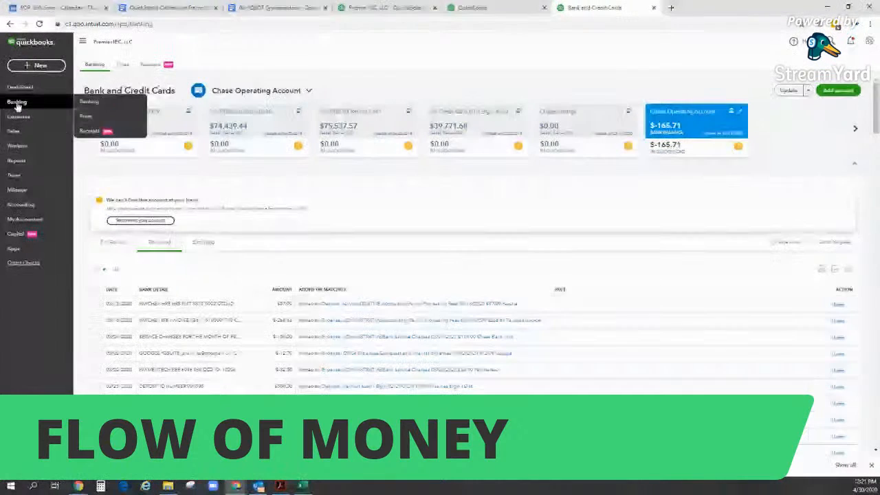
# - Show the Ink Credit Card:01 account in the bank and credit card feeds and go to its register
pyautogui.click(17, 102)
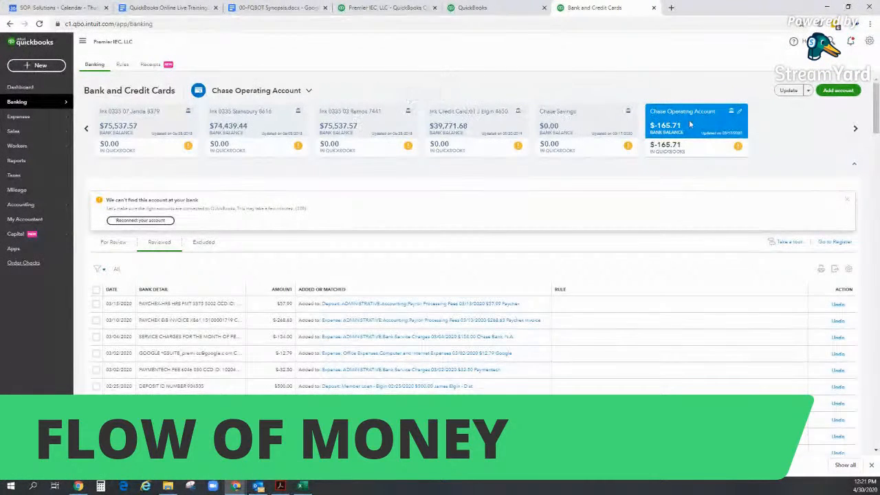
pyautogui.click(461, 122)
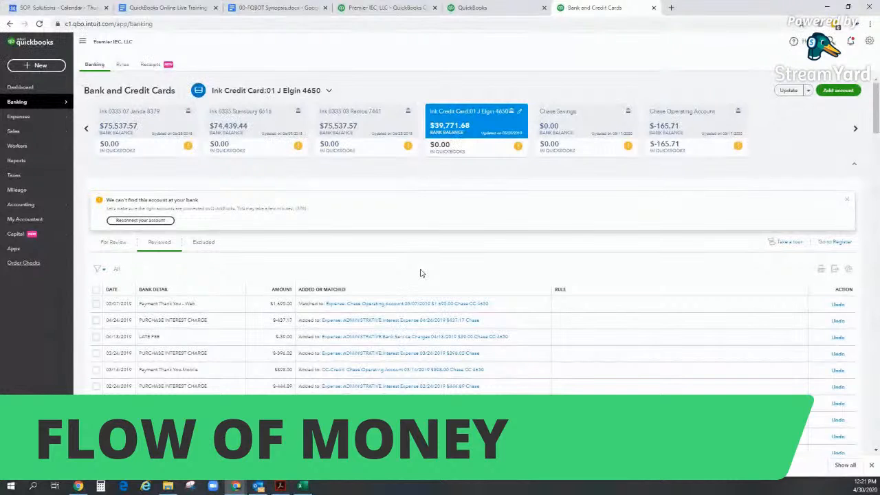
pyautogui.click(830, 245)
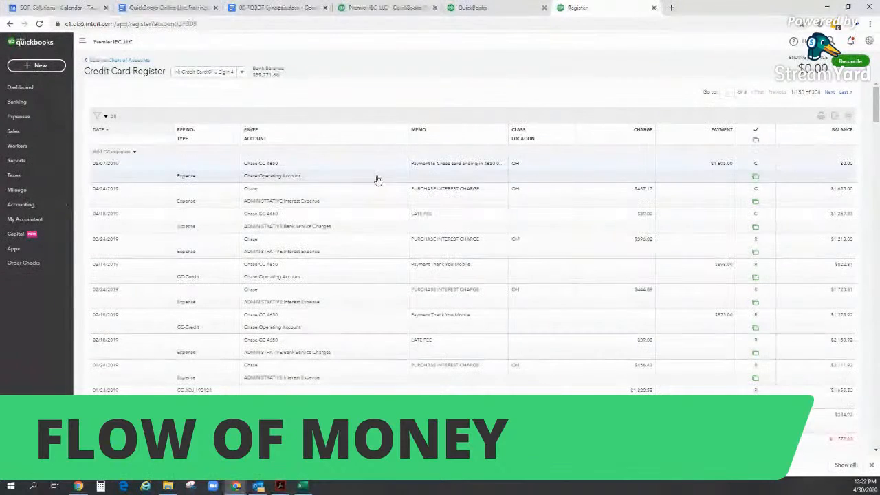
# - Inspect the 04/24/2019, 02/24/2019 and 02/18/2019 expense entries in the credit card register
pyautogui.click(358, 203)
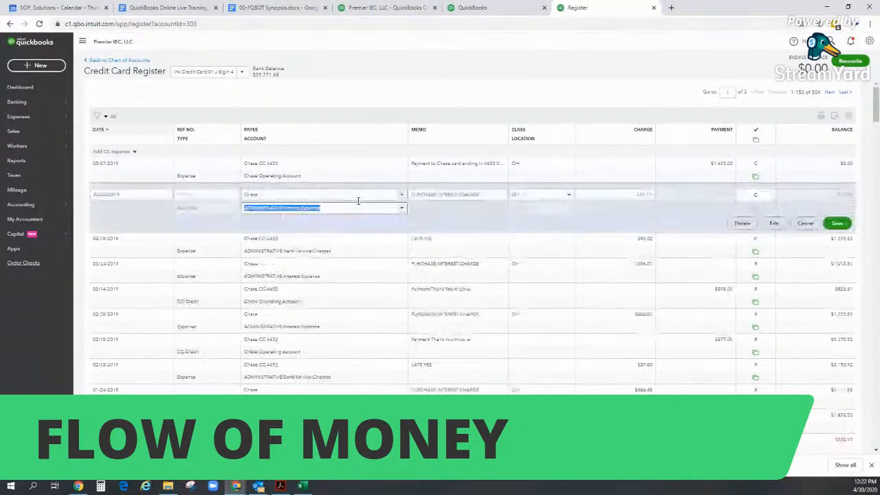
pyautogui.click(364, 314)
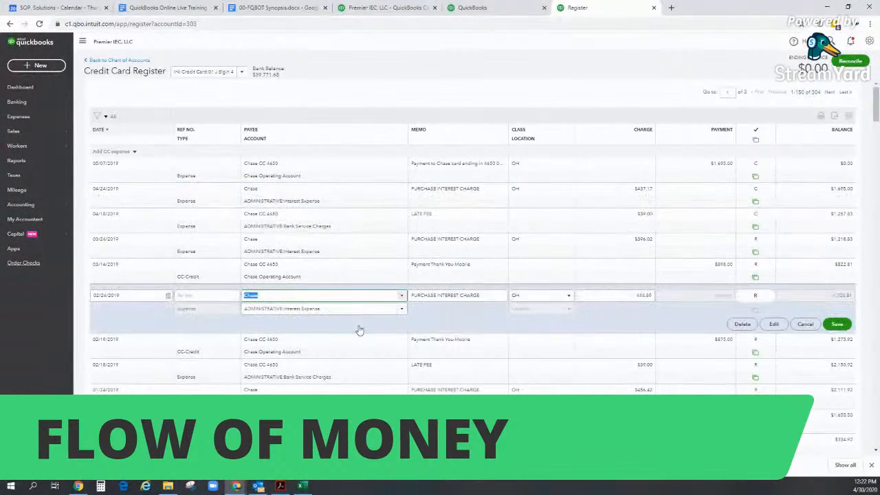
pyautogui.click(362, 377)
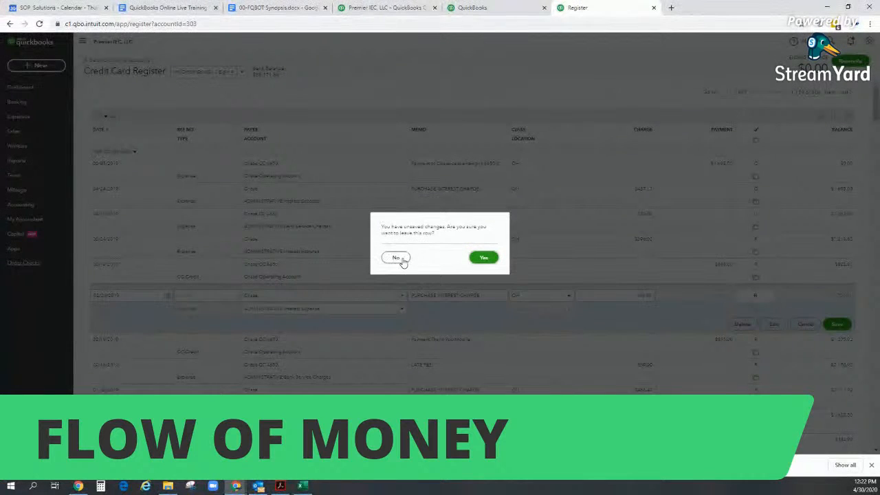
pyautogui.click(485, 258)
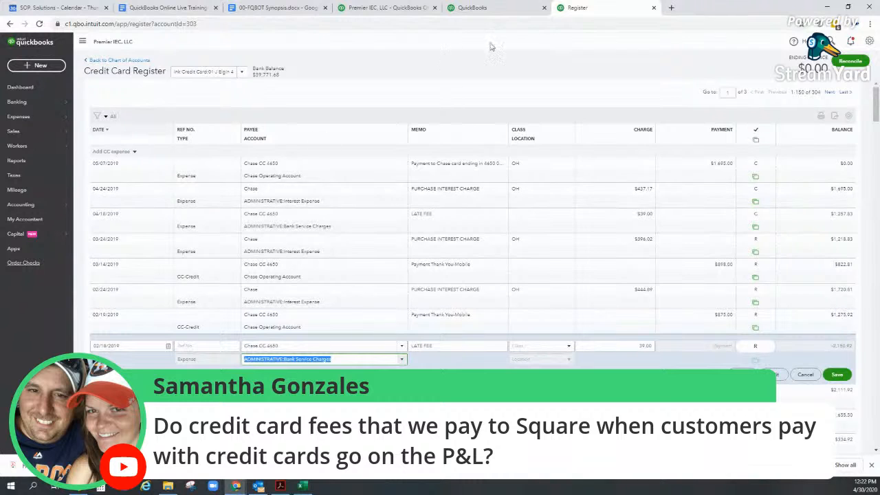
# - Load QuickBooks Online in a new browser tab and open the Profit and Loss report from the favorite reports
pyautogui.click(485, 8)
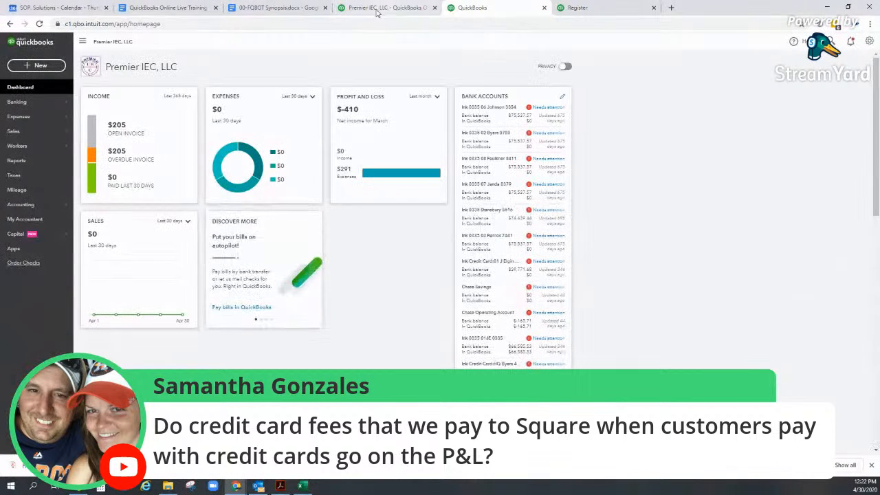
pyautogui.click(377, 9)
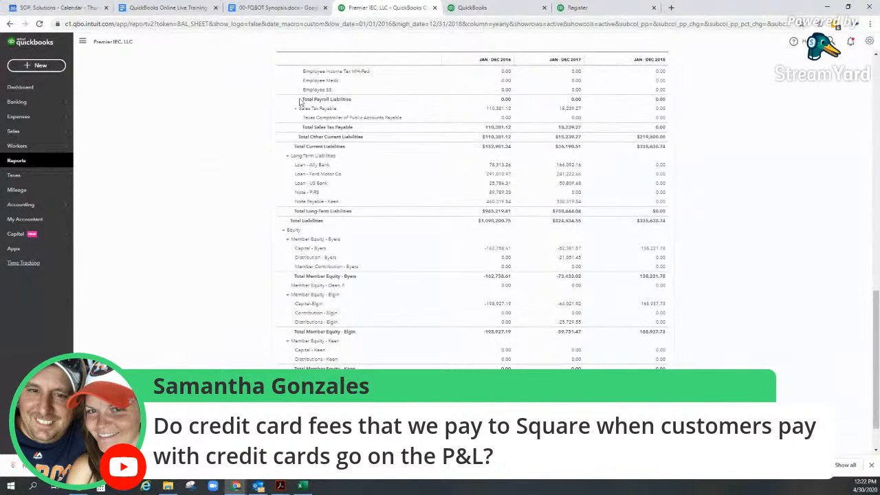
pyautogui.click(671, 7)
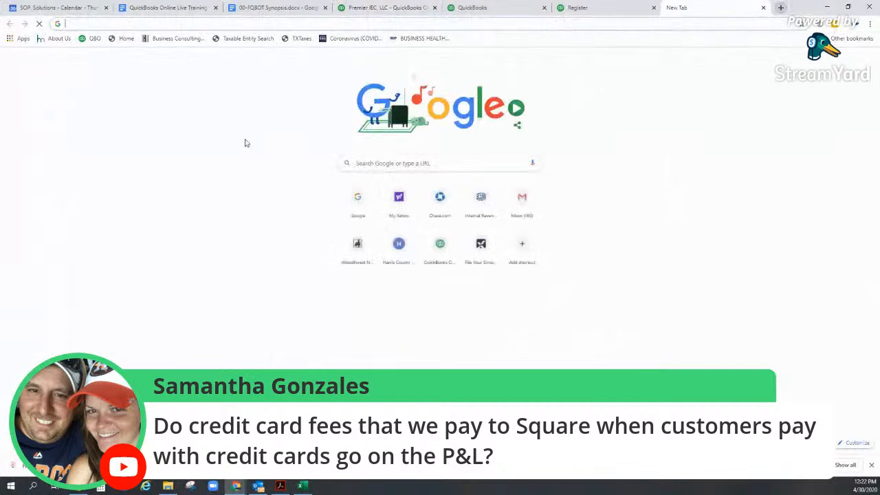
pyautogui.click(93, 39)
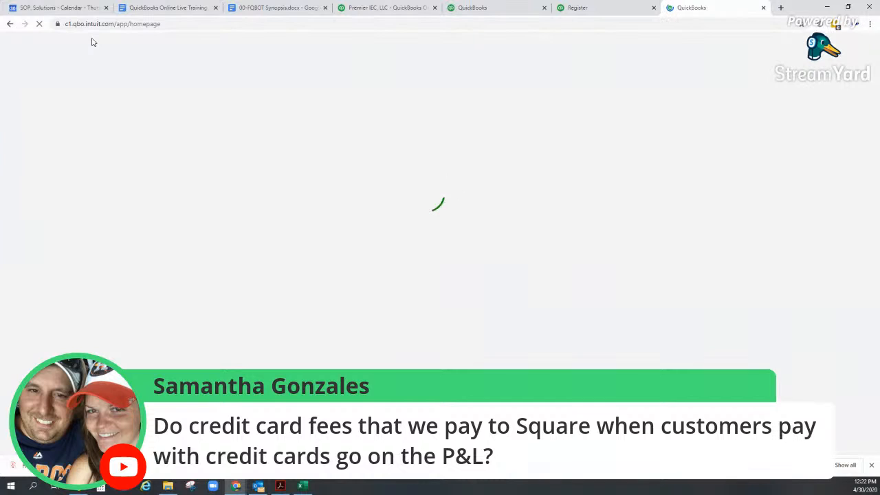
pyautogui.moveTo(60, 135)
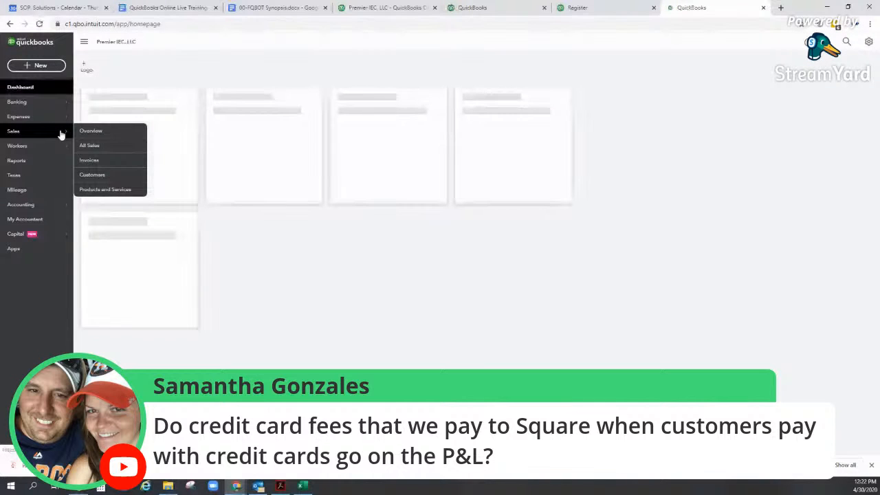
pyautogui.click(20, 164)
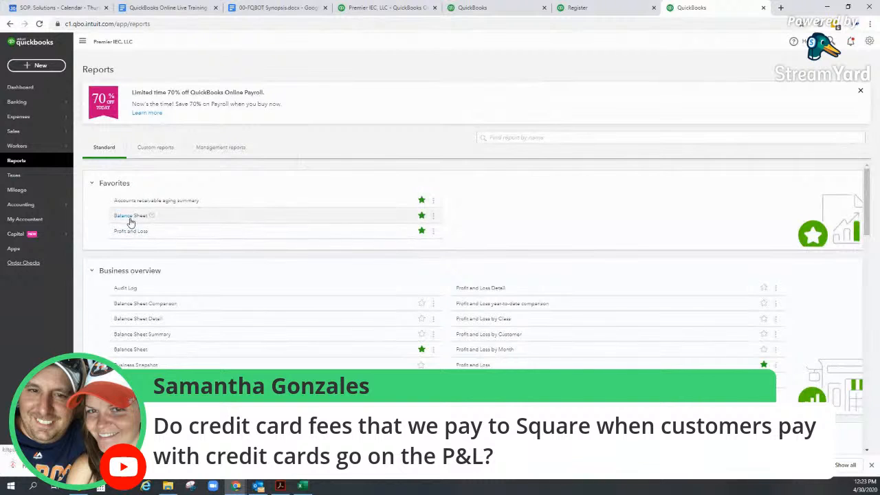
pyautogui.click(132, 233)
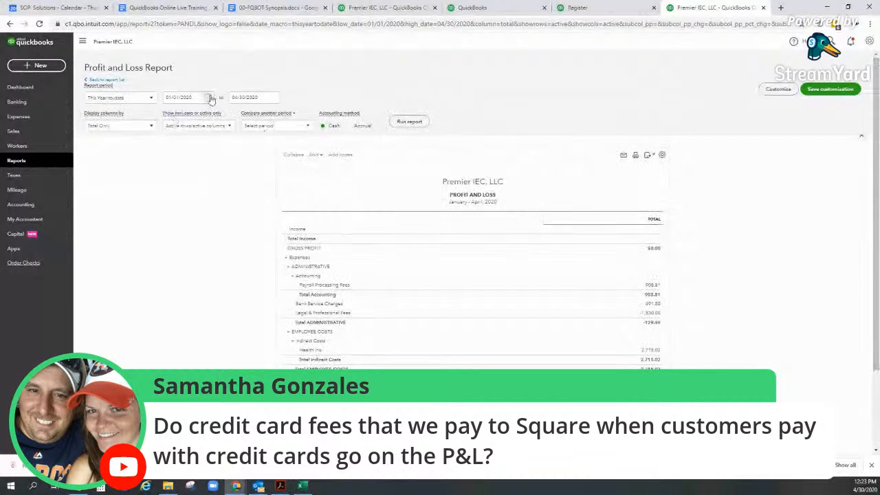
# - Run the Profit and Loss report for 01/01/2016 to 12/31/2019 with columns displayed by year
pyautogui.click(202, 99)
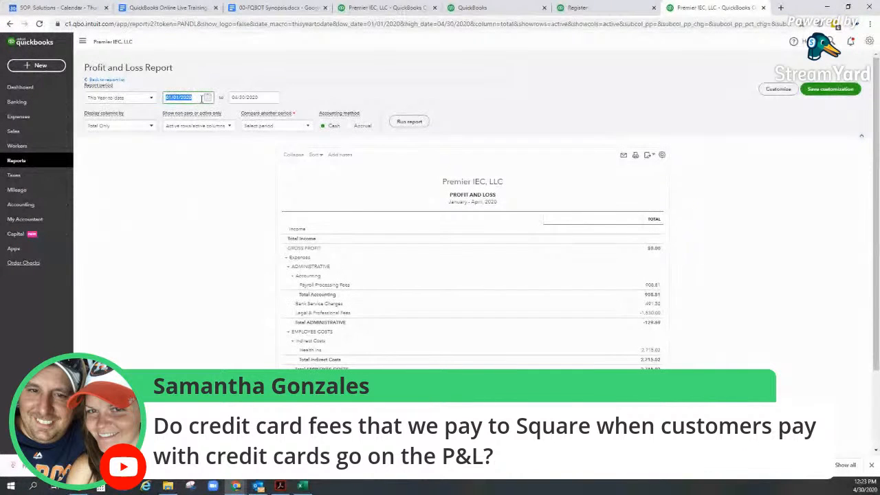
pyautogui.write('01/0')
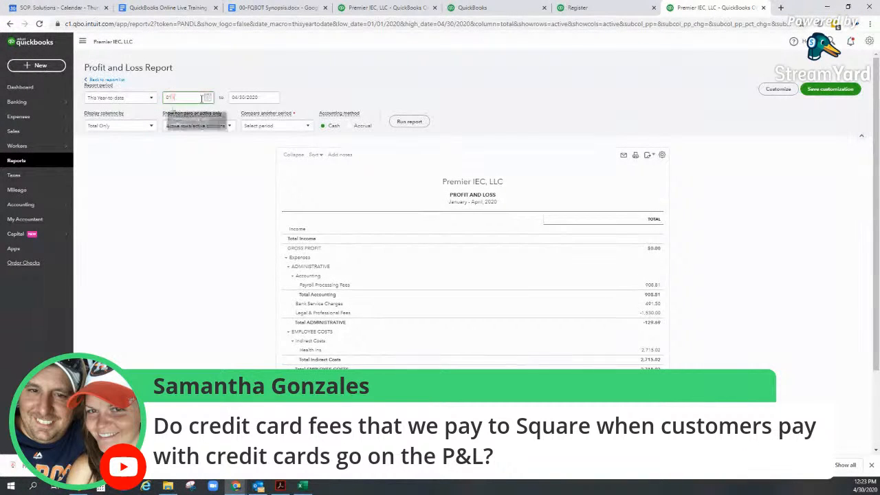
pyautogui.write('1/2016')
pyautogui.press('Tab')
pyautogui.write('12/31/')
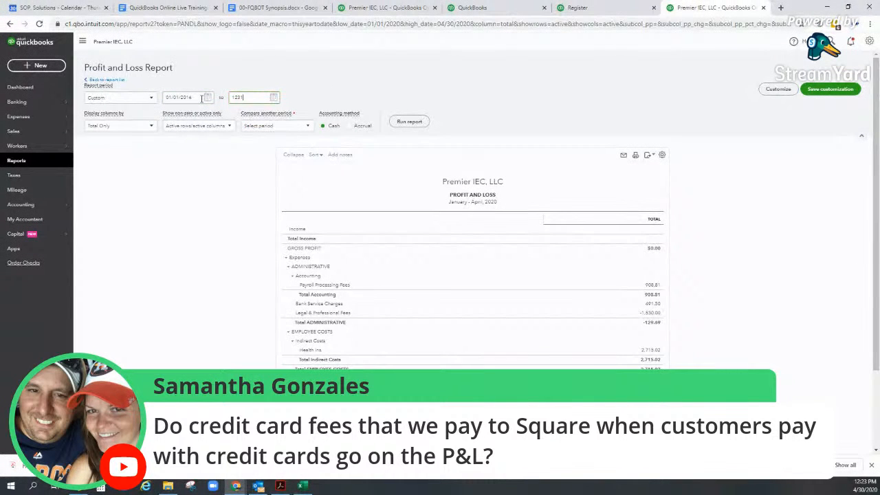
pyautogui.write('2019')
pyautogui.click(149, 128)
pyautogui.click(112, 193)
pyautogui.click(410, 122)
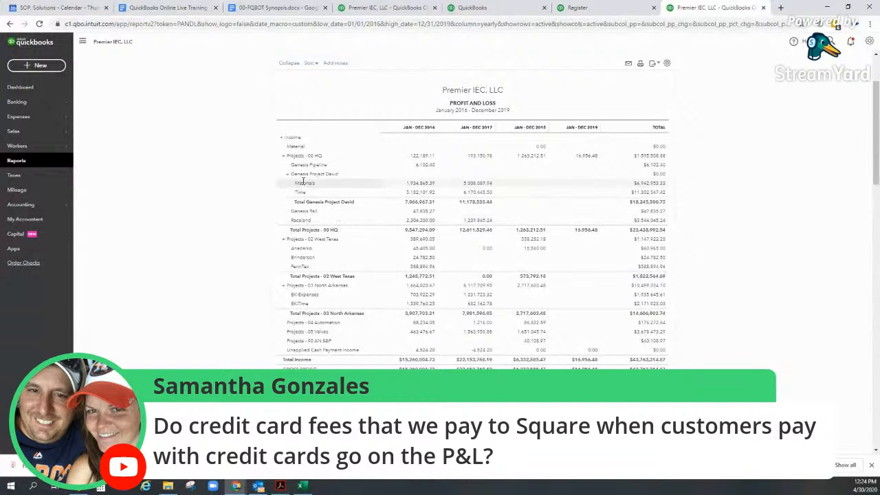
# - Collapse the Projects - 00 HQ and Projects - 02 West Texas income groups, and open the 2016 Bank Service Charges transactions
pyautogui.click(284, 158)
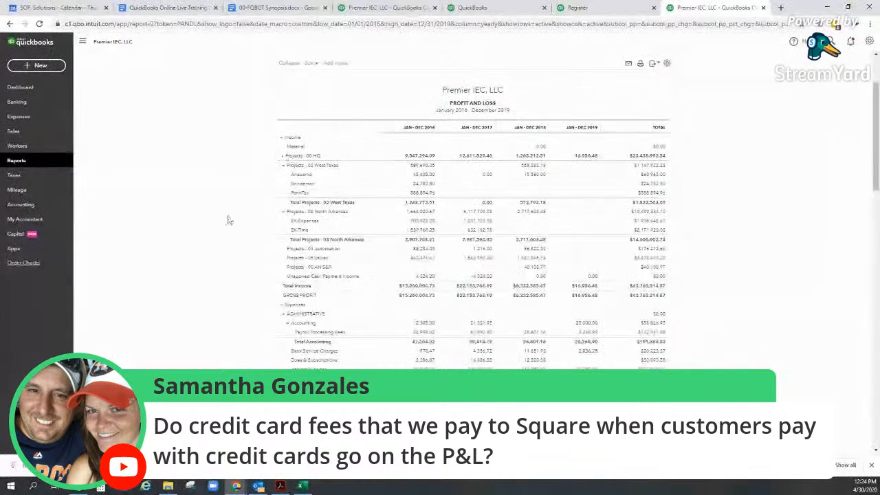
pyautogui.click(283, 166)
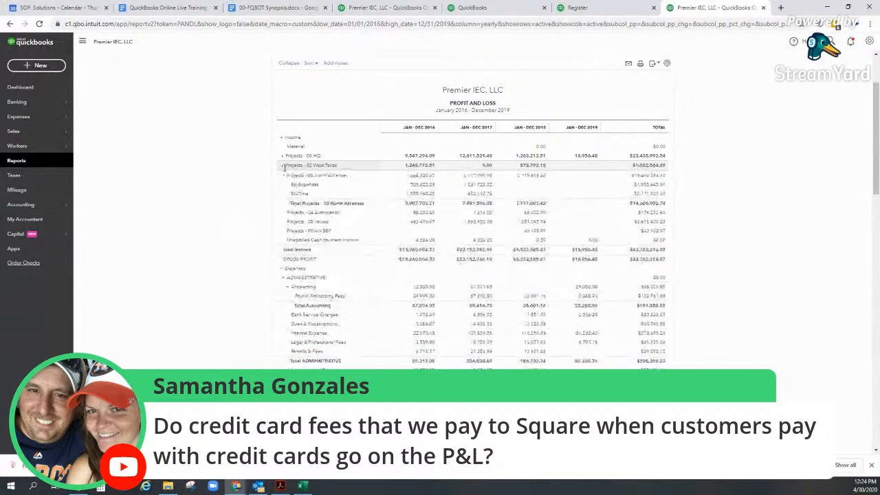
pyautogui.click(430, 316)
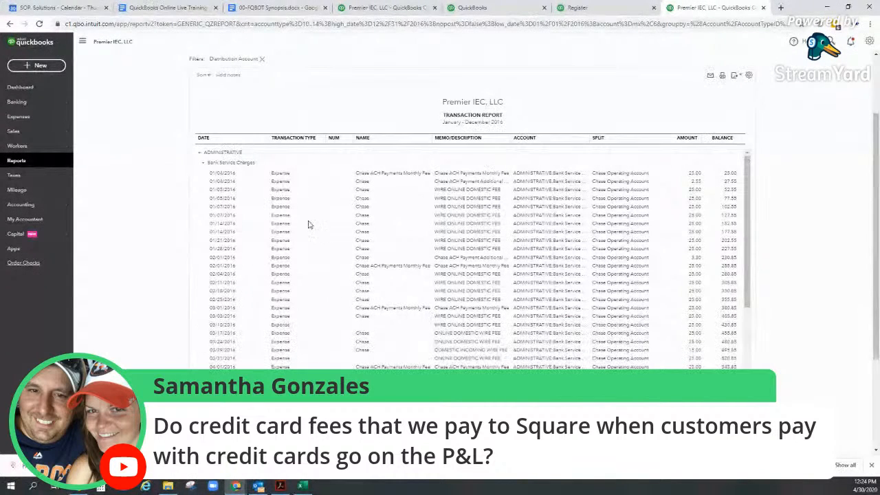
# - Group the 2016 Bank Service Charges transaction report by Name, run it, and review the fees listed for each name
pyautogui.scroll(2, 878, 84)
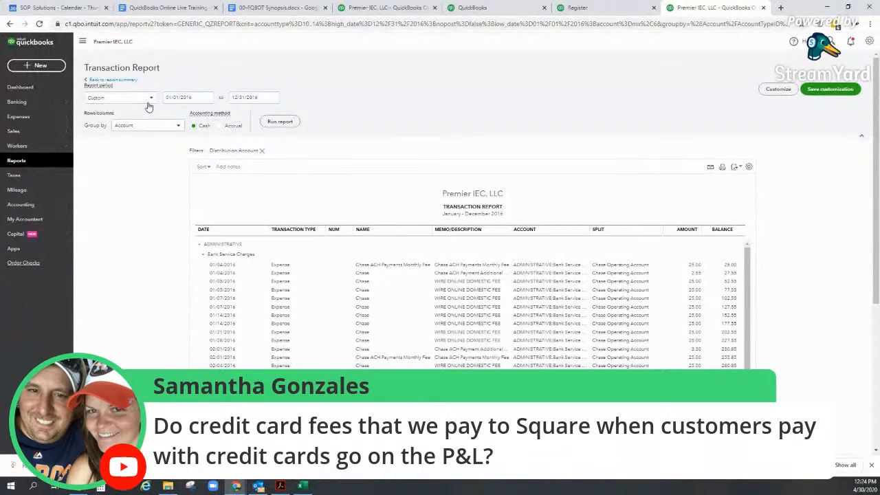
pyautogui.click(178, 128)
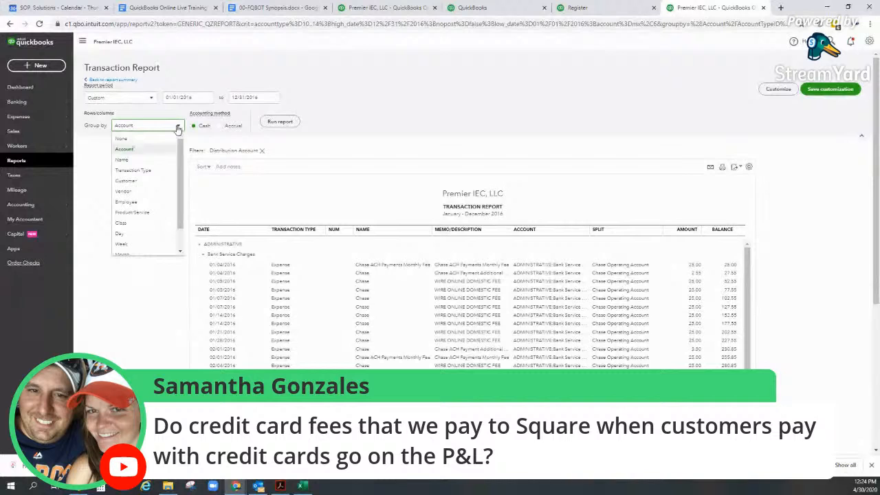
pyautogui.click(158, 165)
pyautogui.click(280, 122)
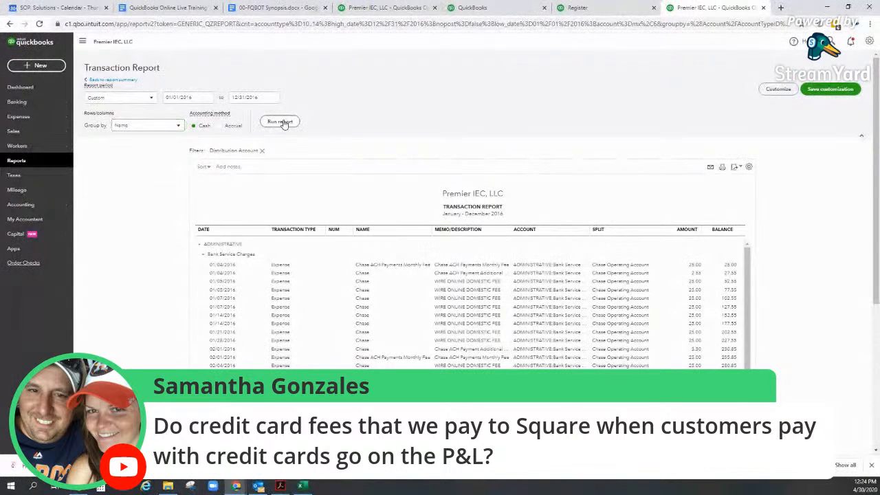
pyautogui.scroll(-2, 284, 124)
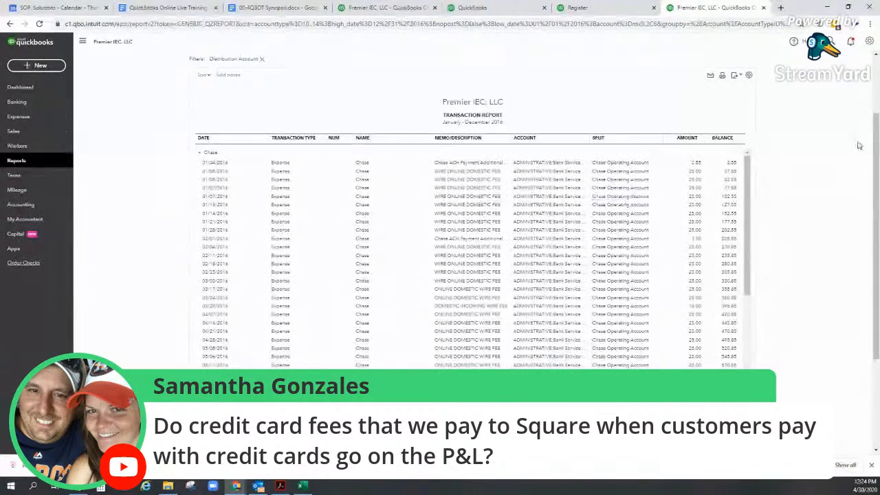
pyautogui.moveTo(876, 152); pyautogui.dragTo(876, 197)
pyautogui.moveTo(747, 146); pyautogui.dragTo(734, 267)
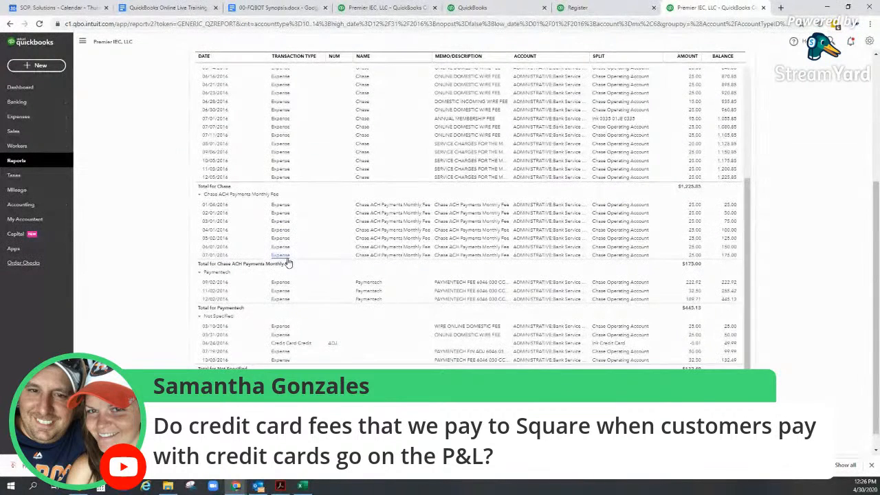
pyautogui.click(876, 81)
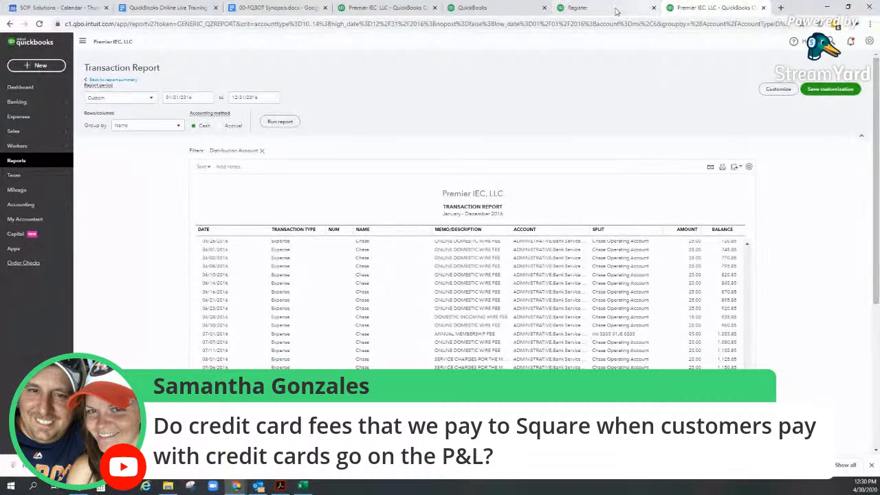
# - Switch to the QuickBooks Online Live Training document in Google Docs and review the April 30, 2020 agenda
pyautogui.click(210, 6)
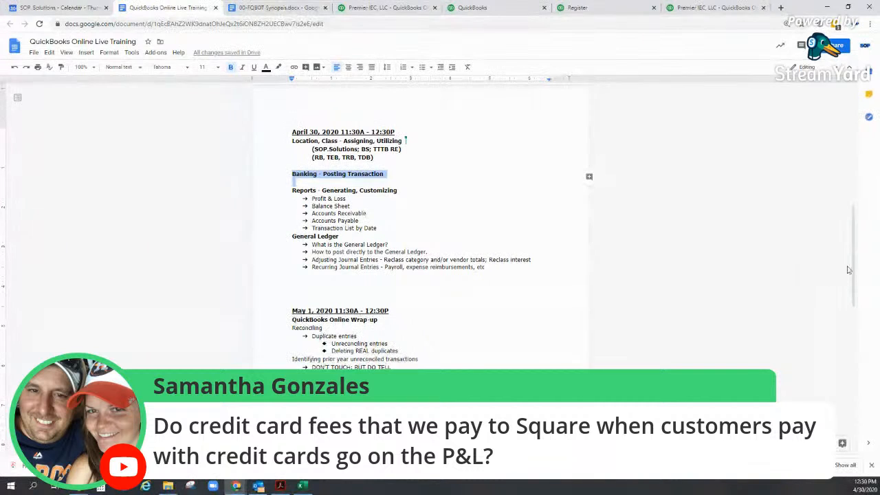
pyautogui.moveTo(855, 274); pyautogui.dragTo(855, 281)
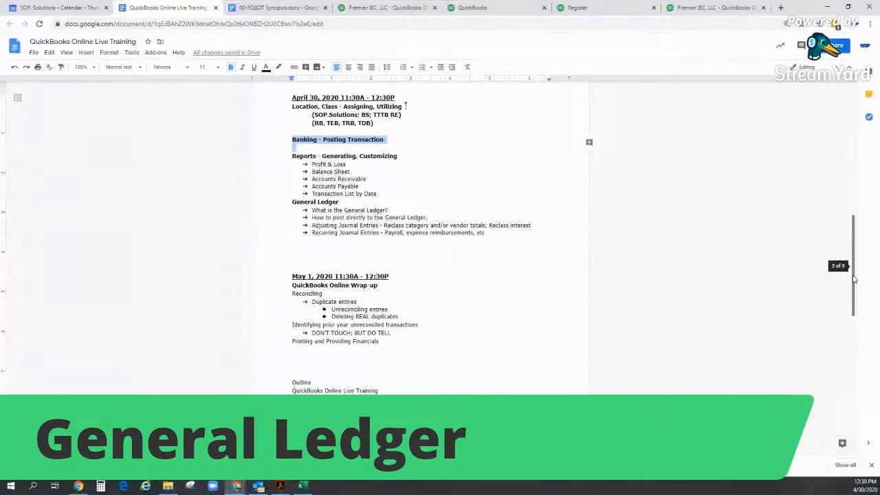
# - Switch back to QuickBooks Online, view the Accounts receivable aging detail report from the standard reports, and return to the report list
pyautogui.click(409, 7)
pyautogui.click(16, 163)
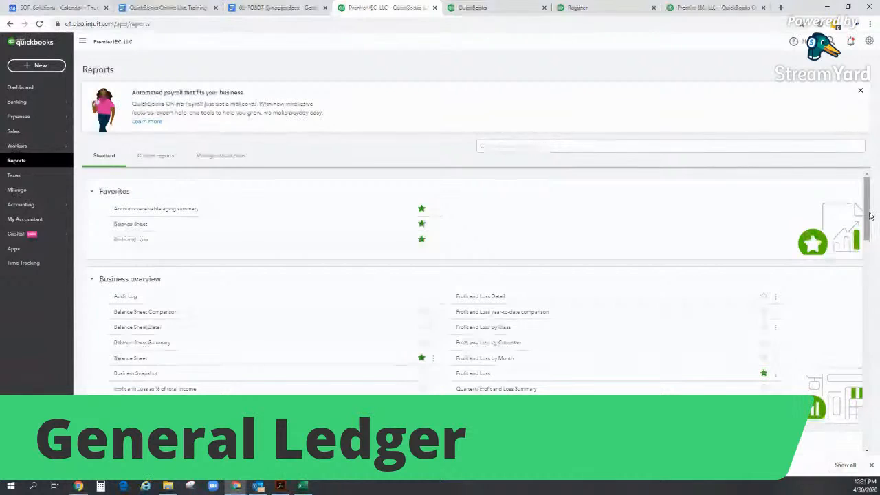
pyautogui.moveTo(868, 227); pyautogui.dragTo(868, 280)
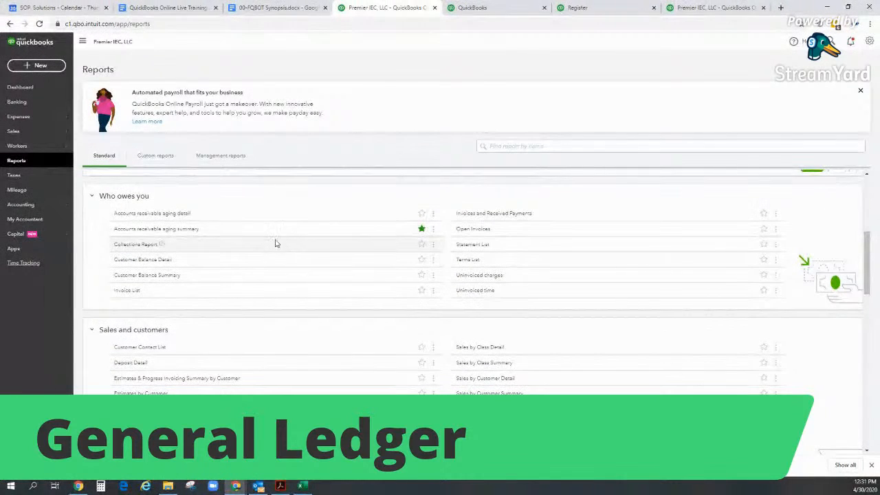
pyautogui.click(150, 215)
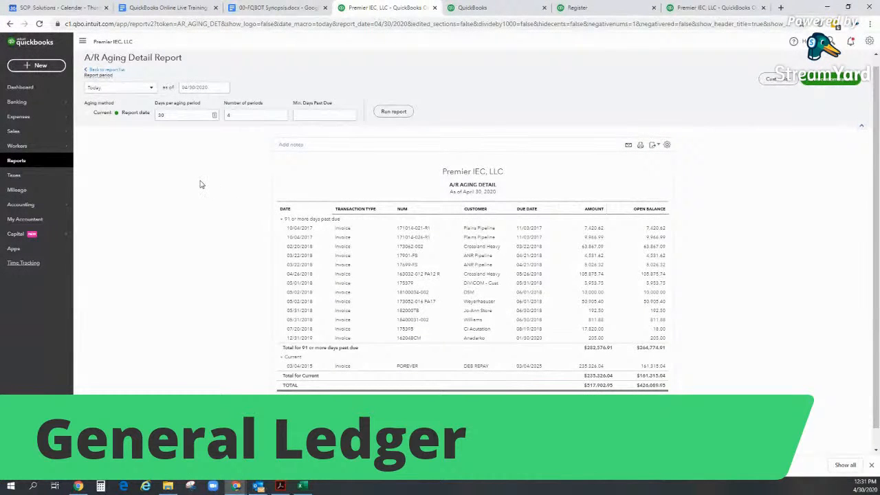
pyautogui.click(119, 72)
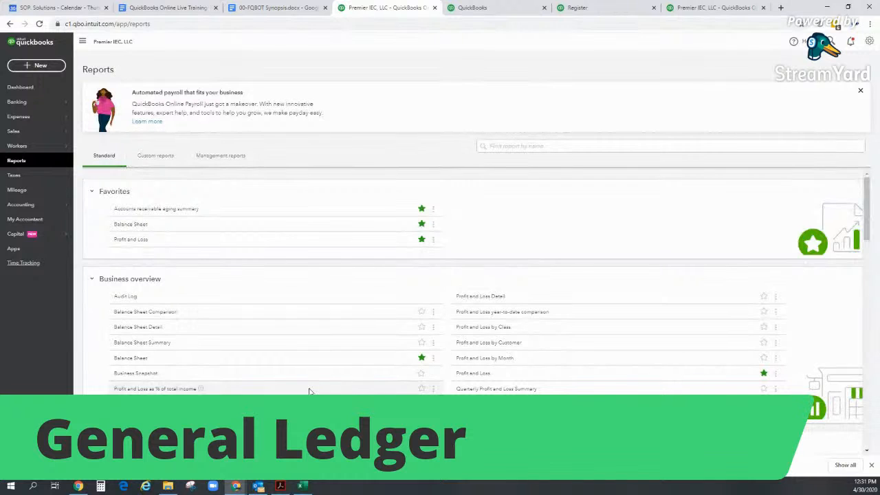
# - View the Accounts payable aging detail report from the What you owe section and return to the report list
pyautogui.moveTo(866, 221); pyautogui.dragTo(872, 325)
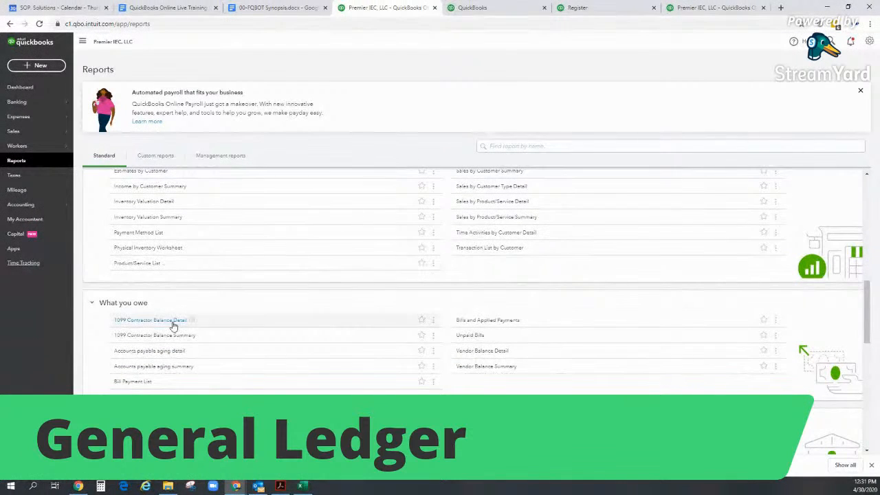
pyautogui.click(142, 355)
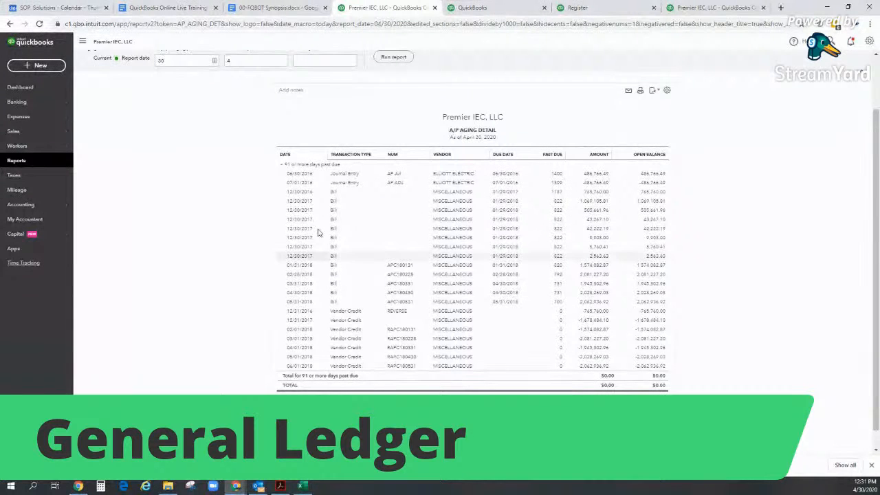
pyautogui.scroll(2, 619, 76)
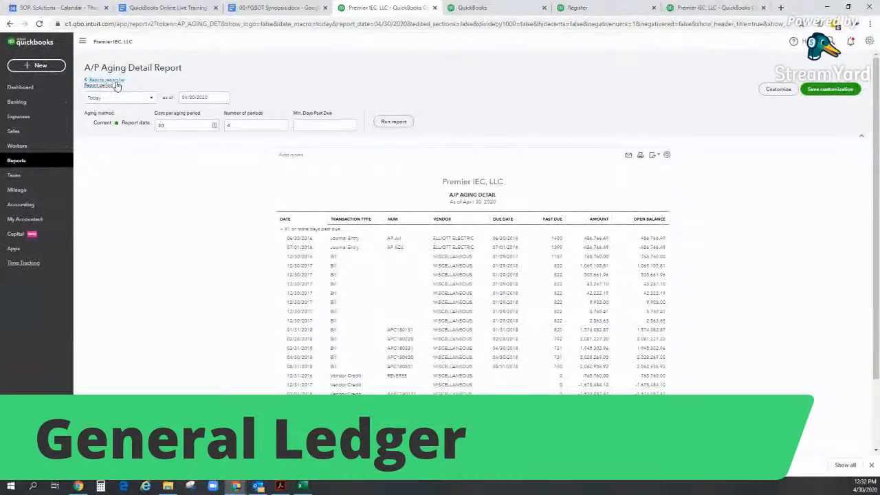
pyautogui.click(106, 80)
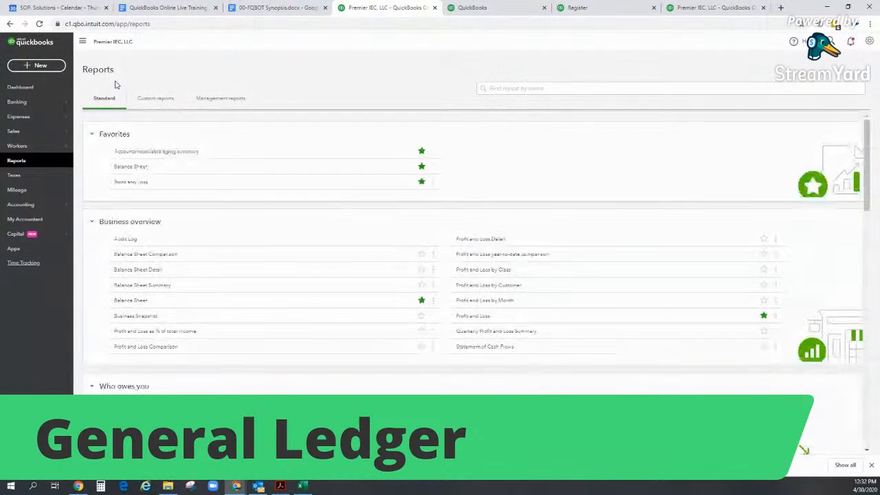